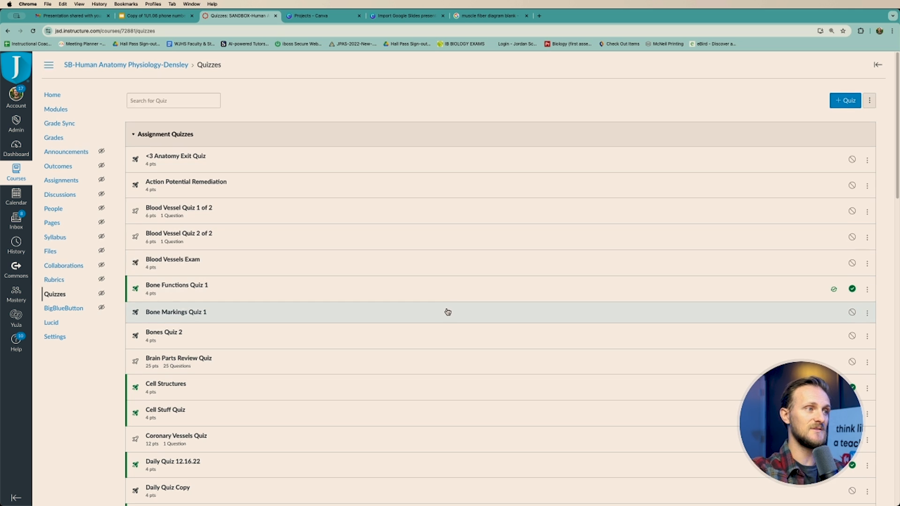
scroll(446, 312, down, 15)
scroll(448, 311, up, 15)
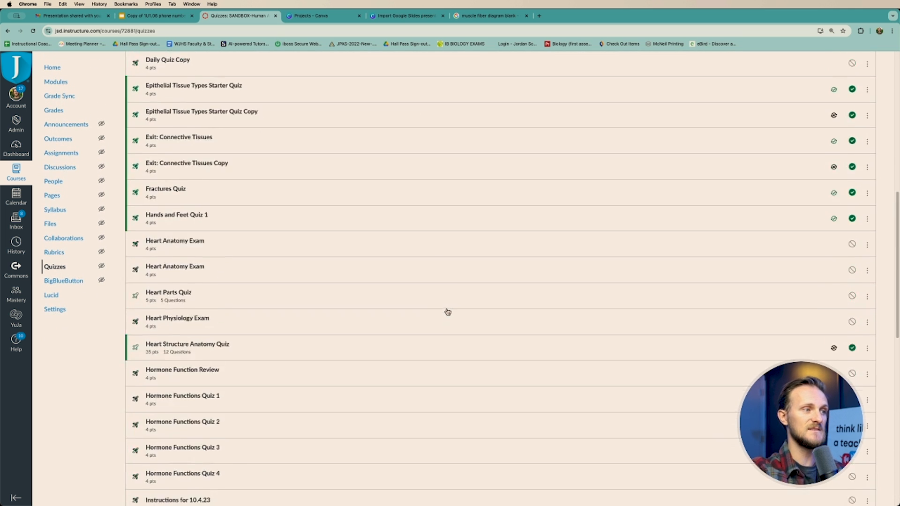
scroll(447, 312, down, 1)
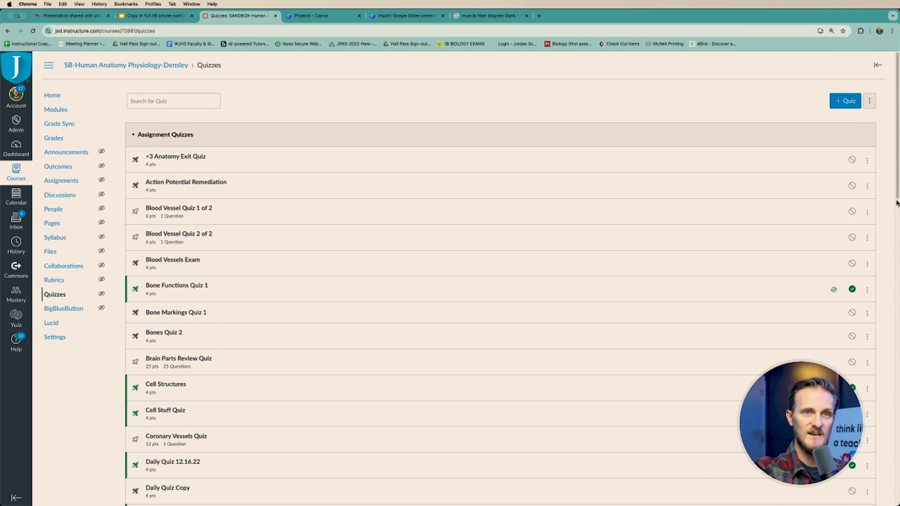
scroll(823, 348, down, 15)
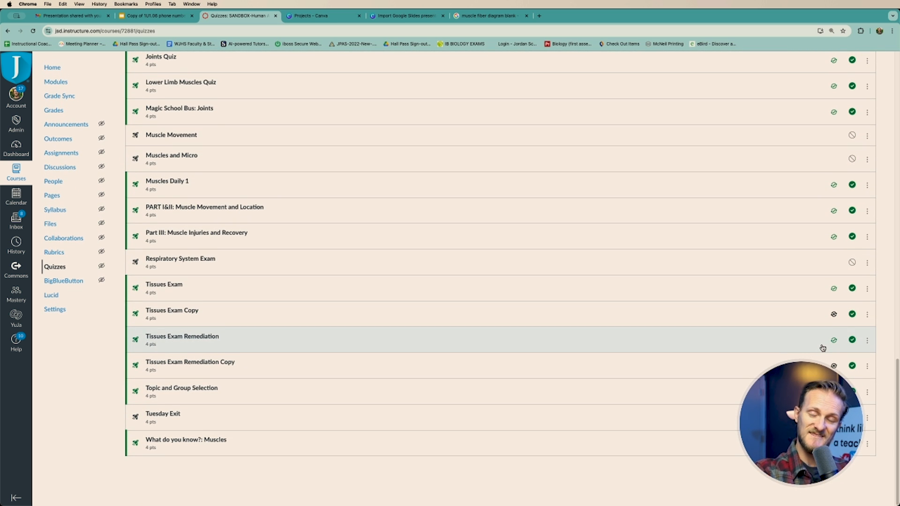
scroll(823, 283, up, 15)
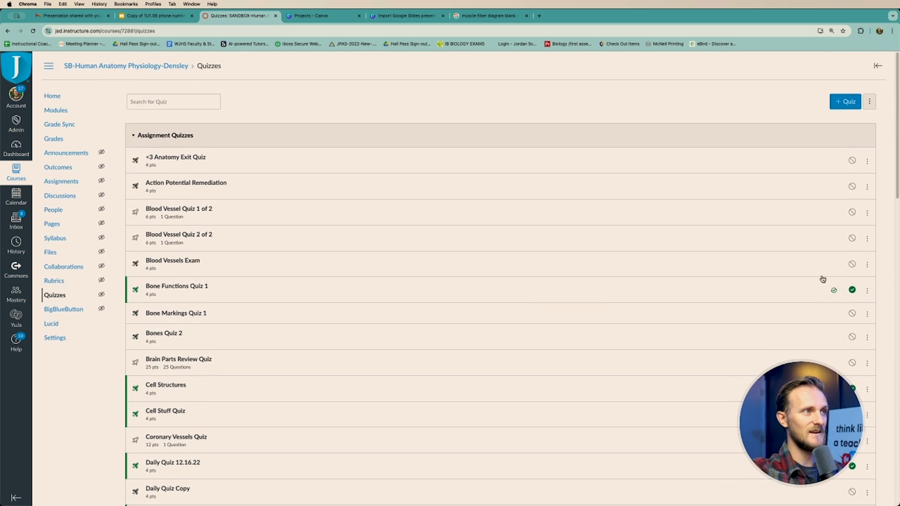
scroll(844, 104, up, 5)
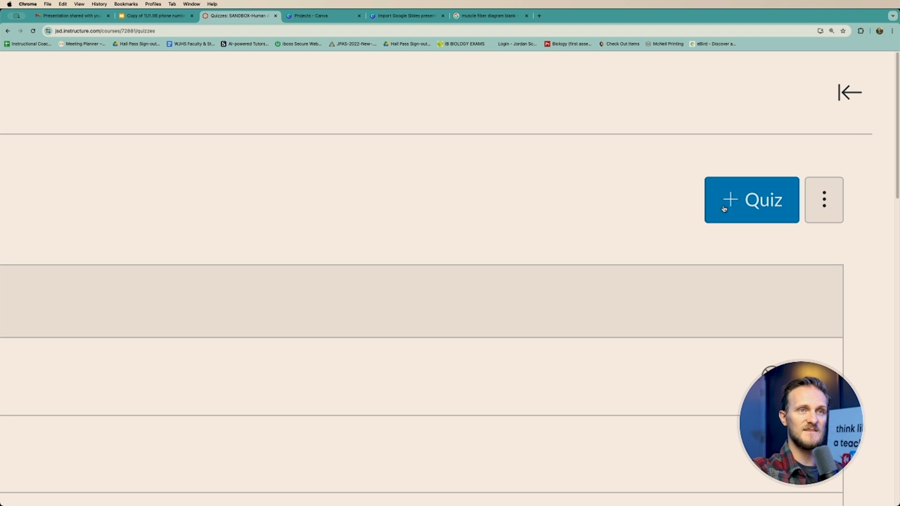
- Create a new quiz with the New Quizzes engine, leaving the choice not remembered for this course
click(752, 198)
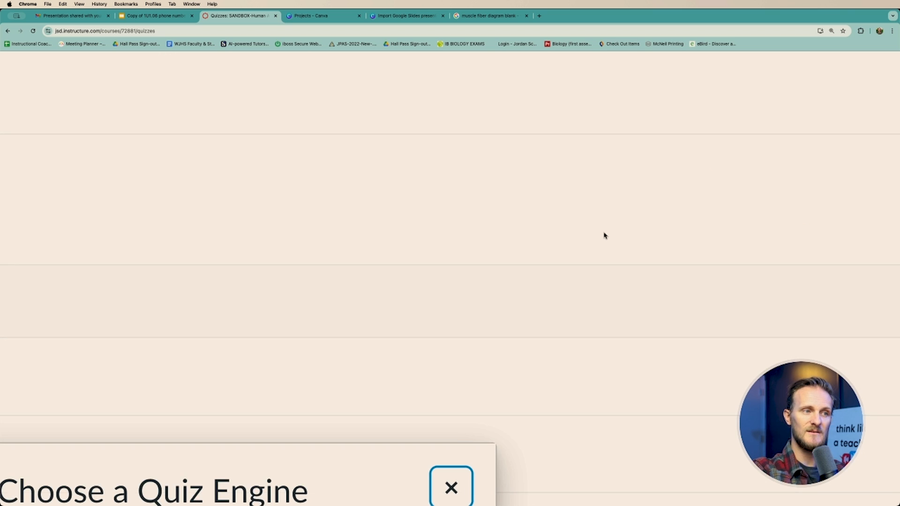
scroll(603, 234, down, 5)
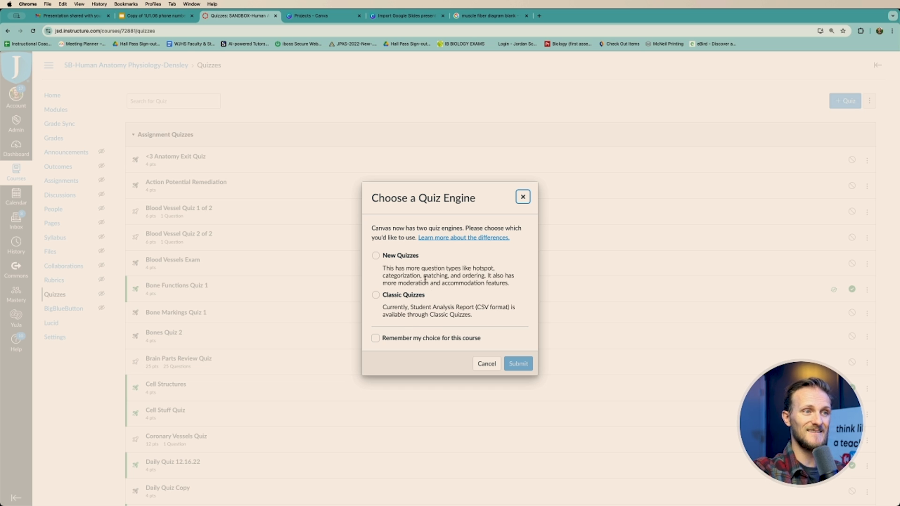
click(376, 255)
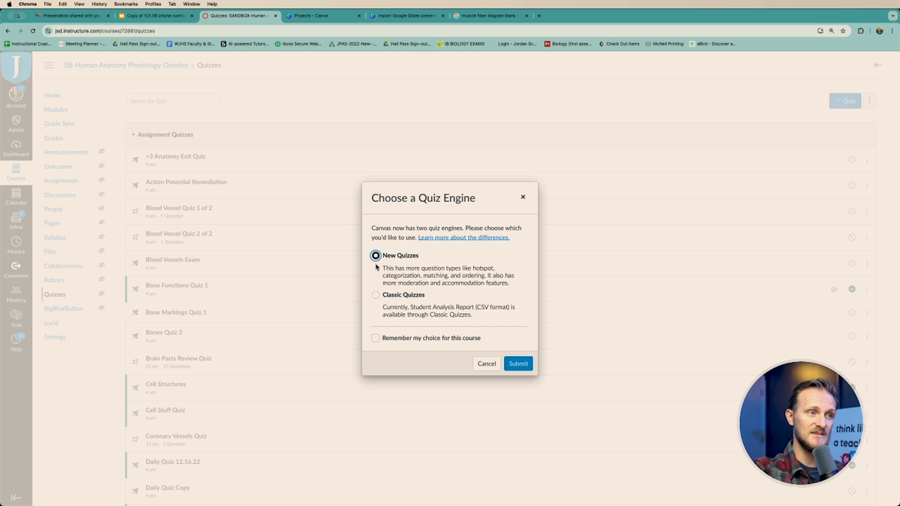
click(375, 338)
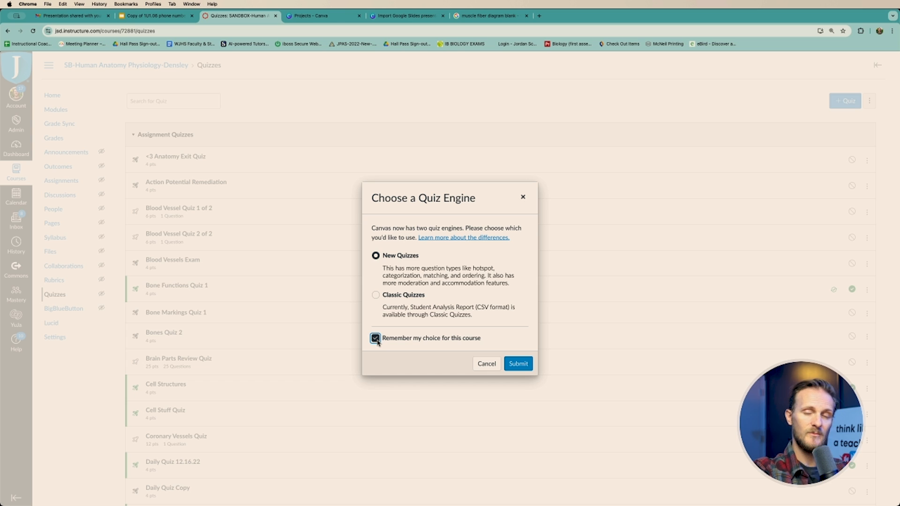
click(376, 340)
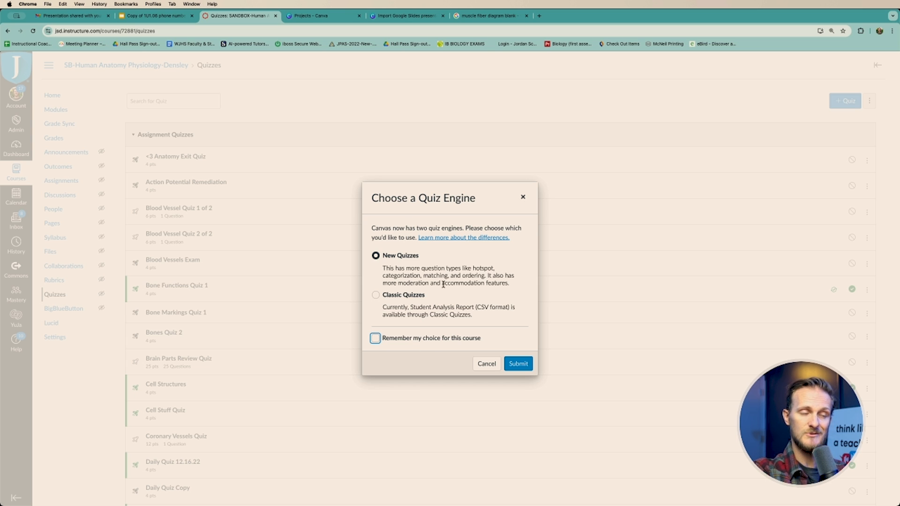
click(526, 367)
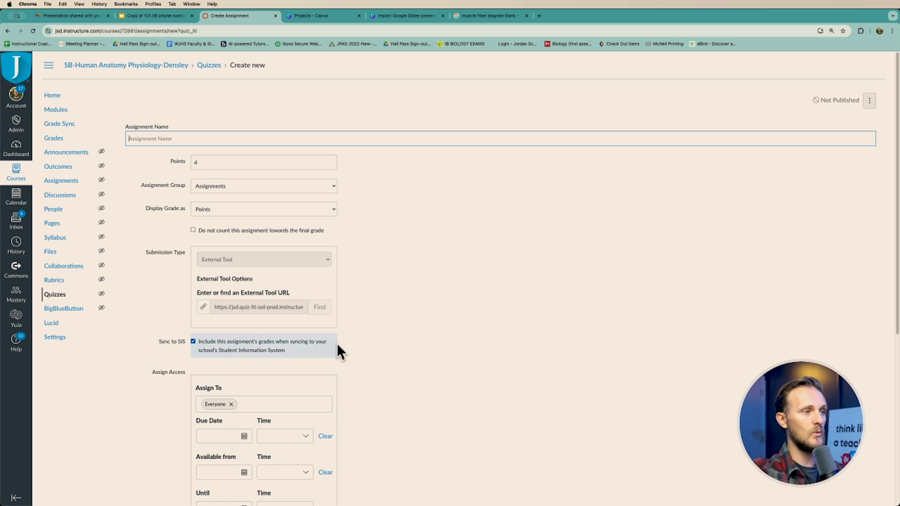
- Name the assignment "Sample New QUIZ" and set its points to 4
click(363, 136)
text(Sample New QUIZ)
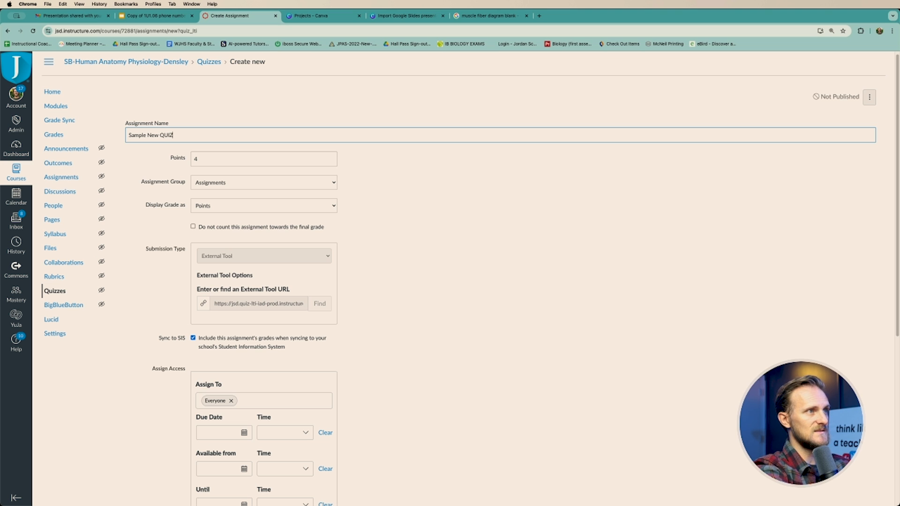
click(259, 158)
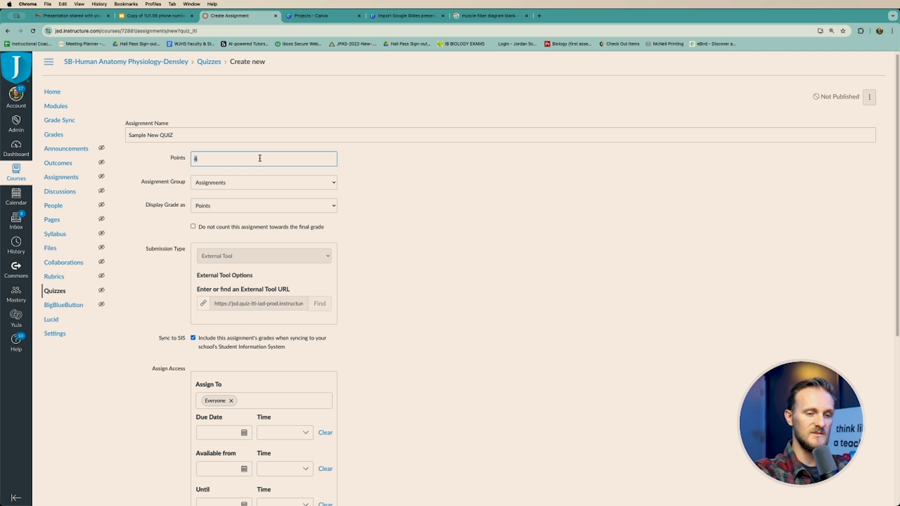
text(4)
click(528, 243)
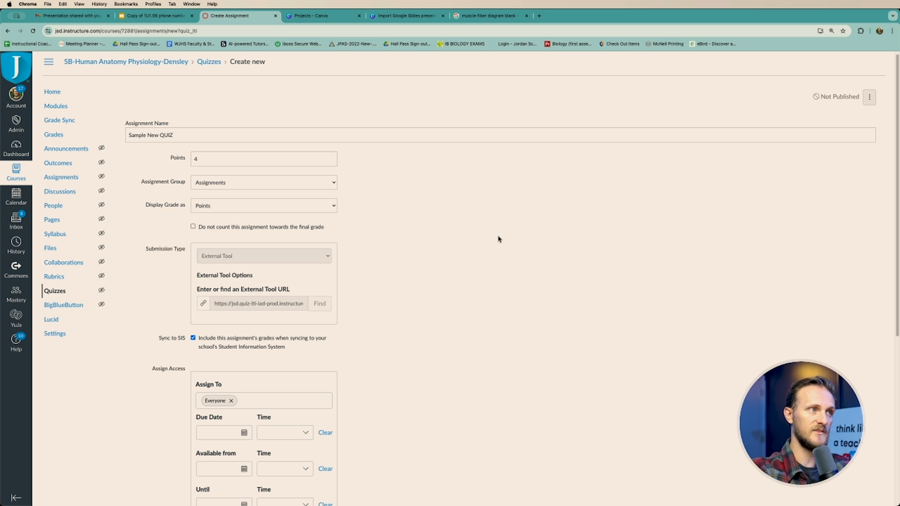
- Put the quiz in the "asgn" assignment group and set its due date for everyone to Sep 10, 2024
click(303, 184)
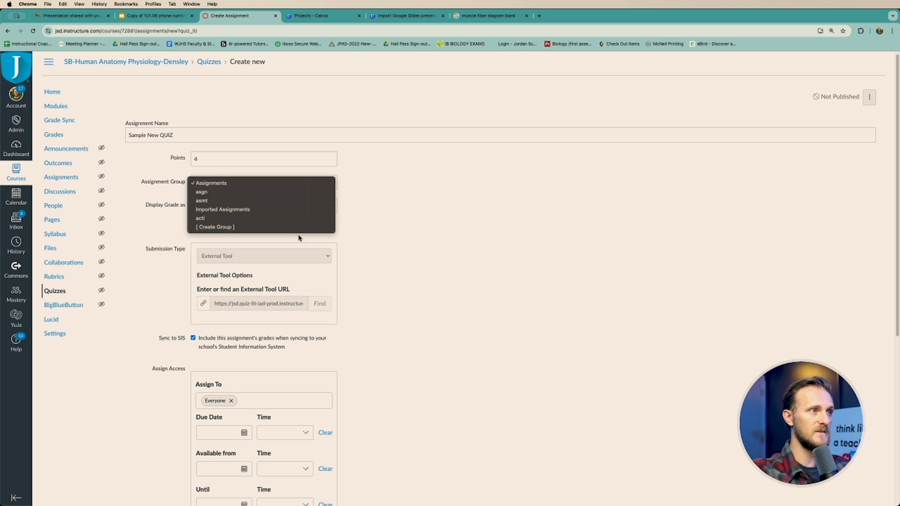
click(310, 193)
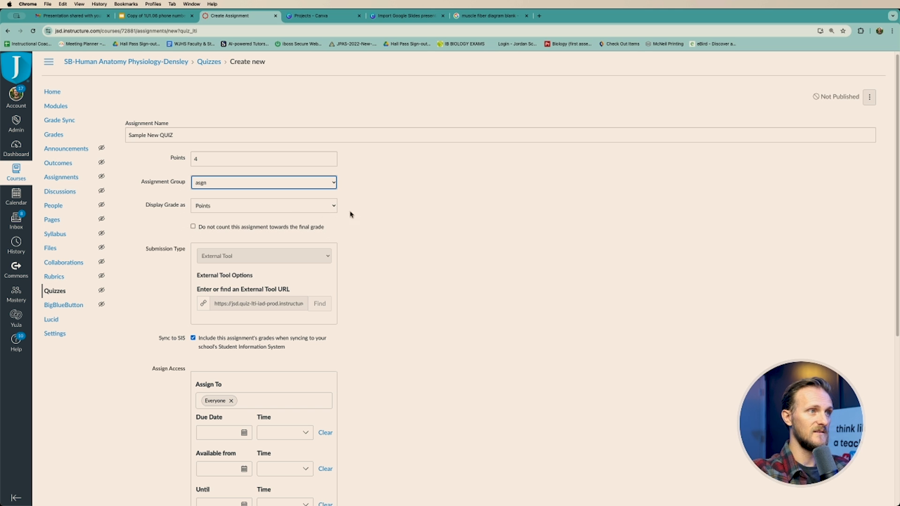
scroll(377, 324, down, 2)
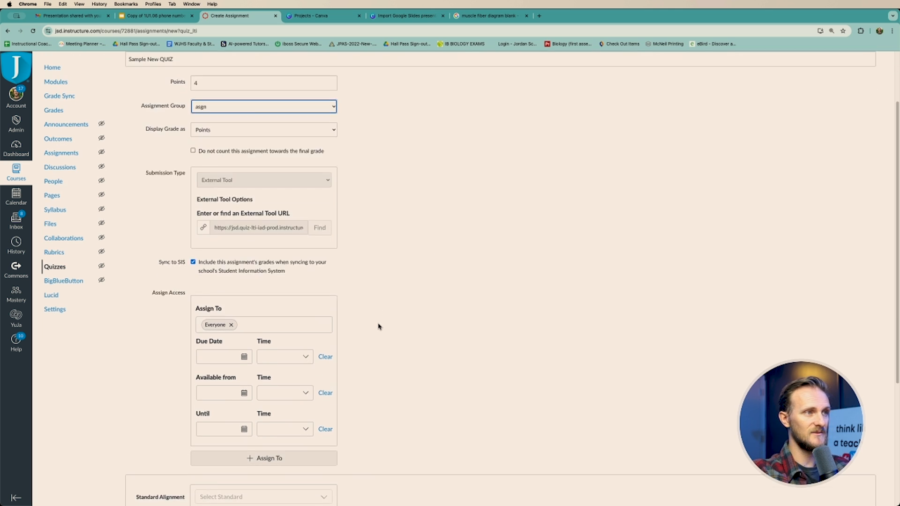
scroll(377, 321, up, 3)
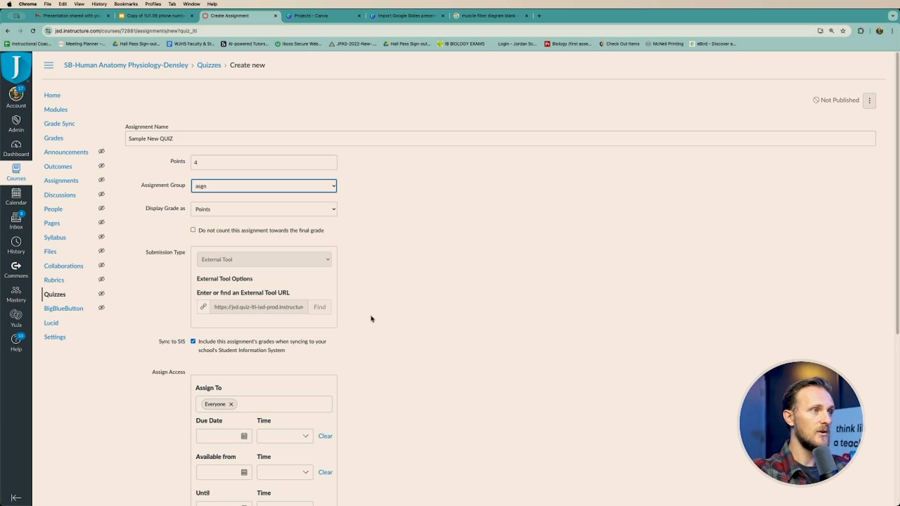
scroll(371, 318, down, 1)
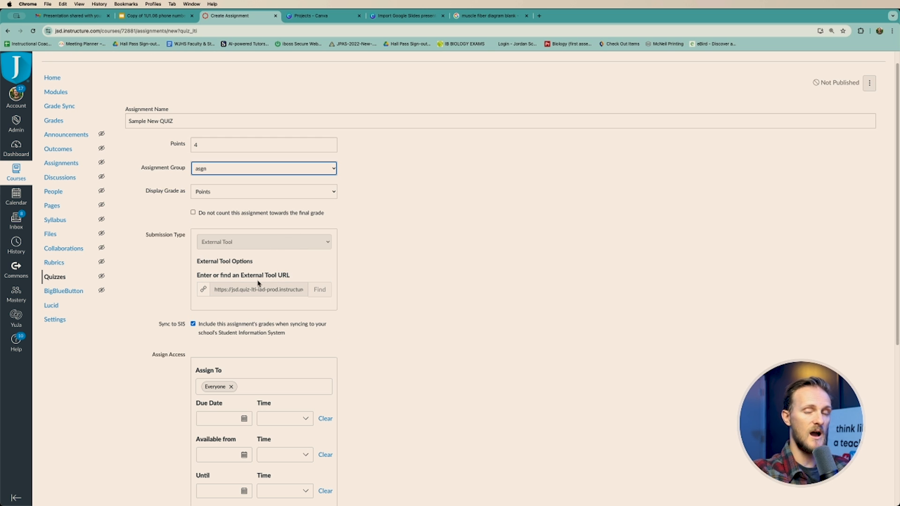
scroll(411, 349, down, 5)
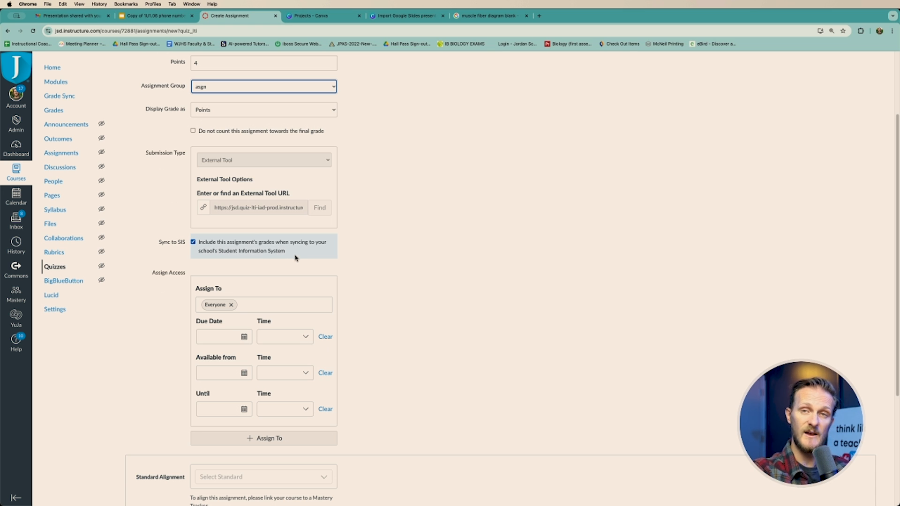
scroll(424, 311, down, 3)
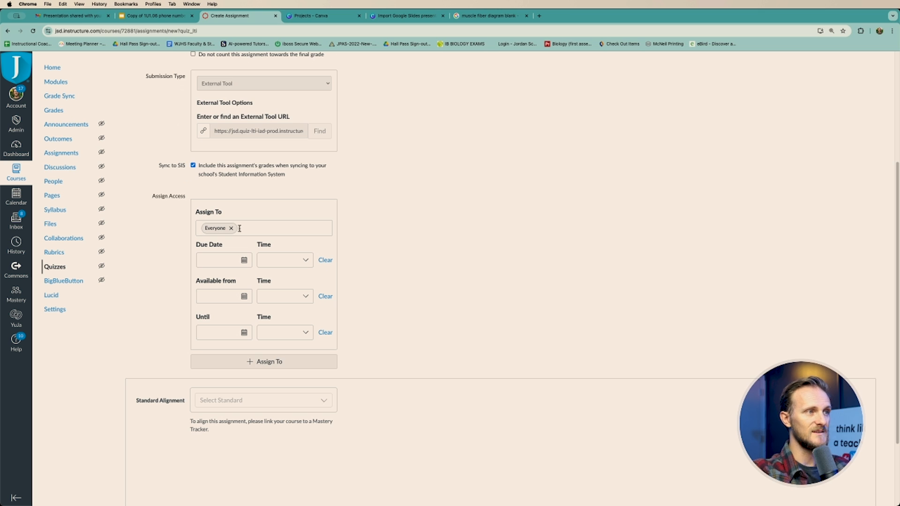
click(244, 260)
click(212, 329)
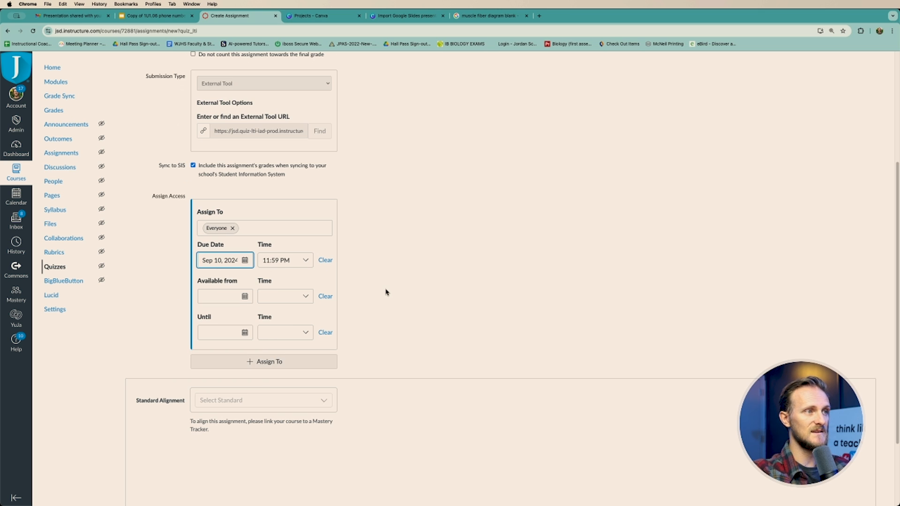
- Finish the assignment details without a standard alignment and proceed to building the quiz
scroll(386, 292, down, 4)
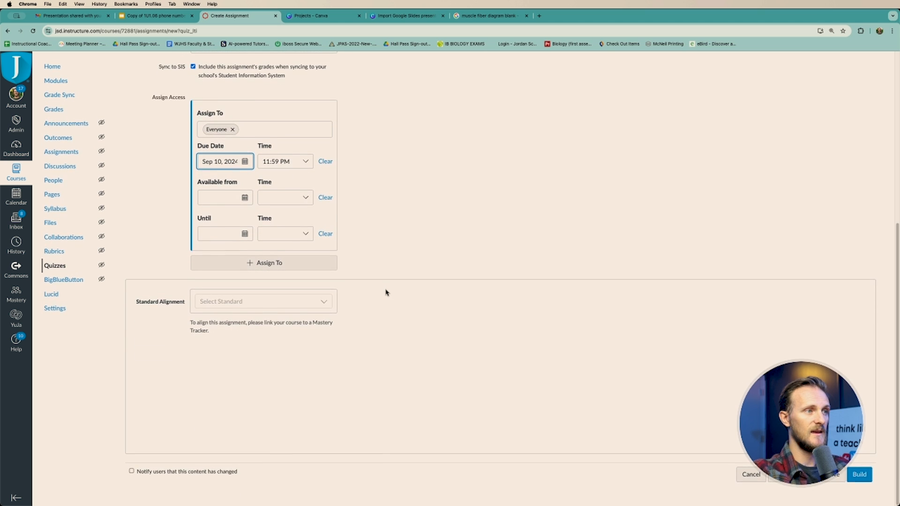
click(312, 303)
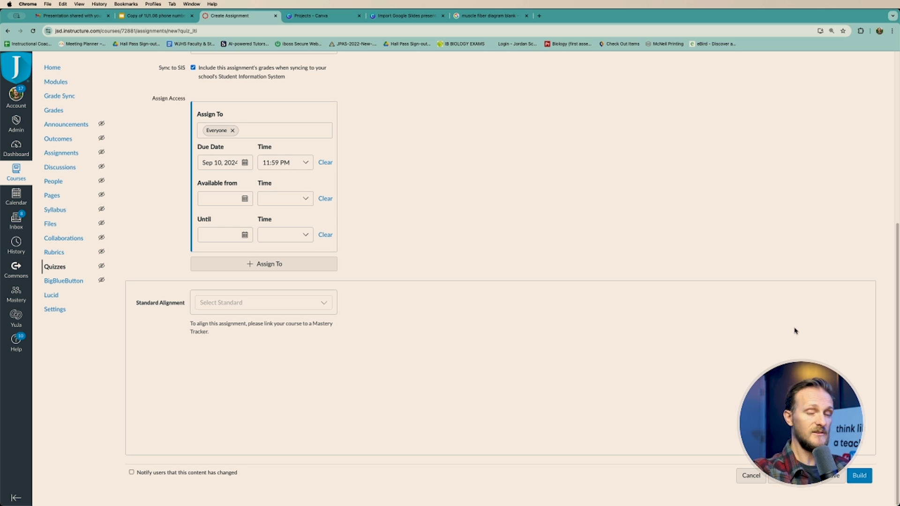
click(865, 481)
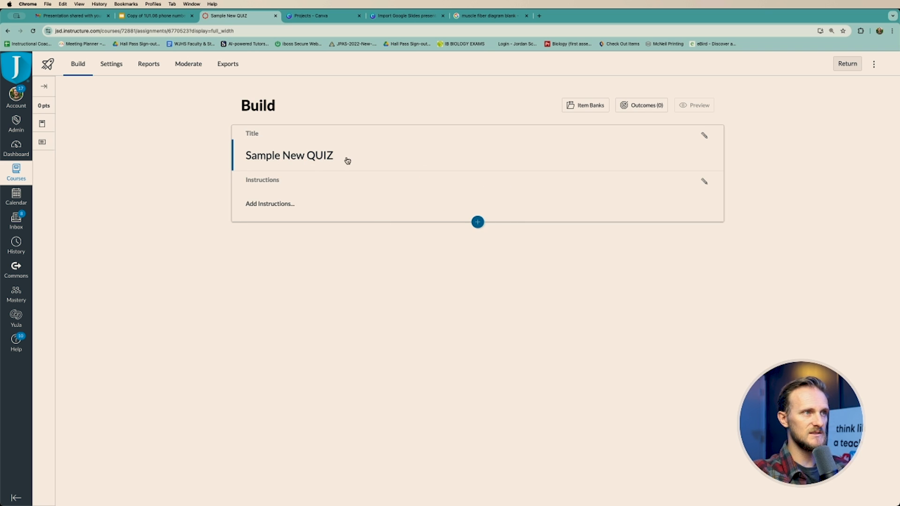
- Add the quiz instructions "Read each question carefully, and provide the best answer." and save them
click(268, 203)
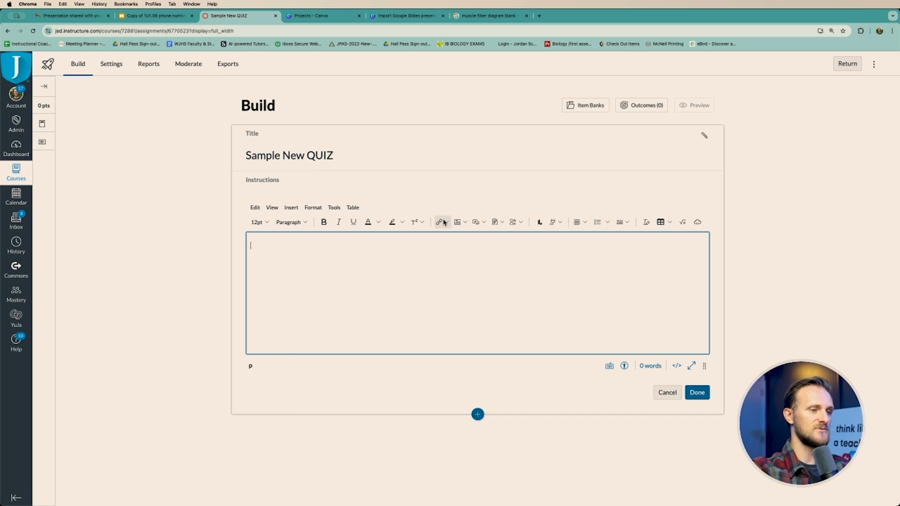
text(Read each question carefully, and)
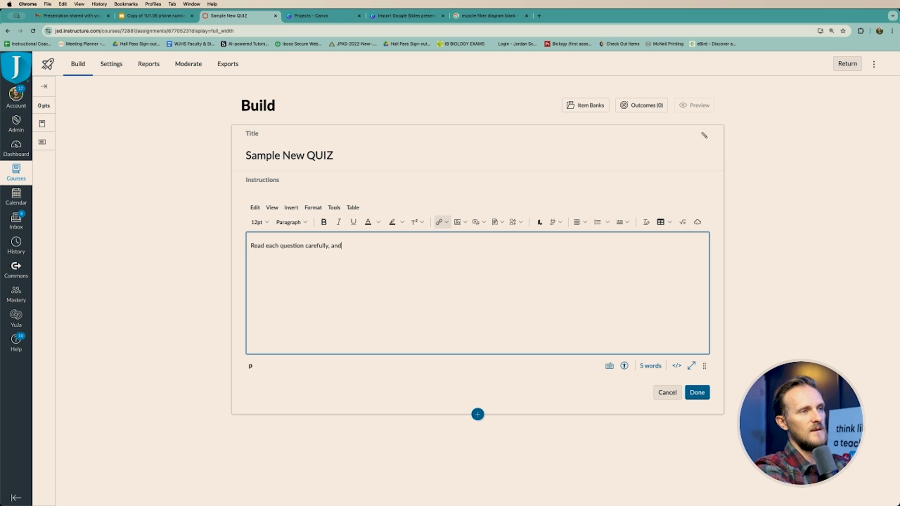
text(provide the b)
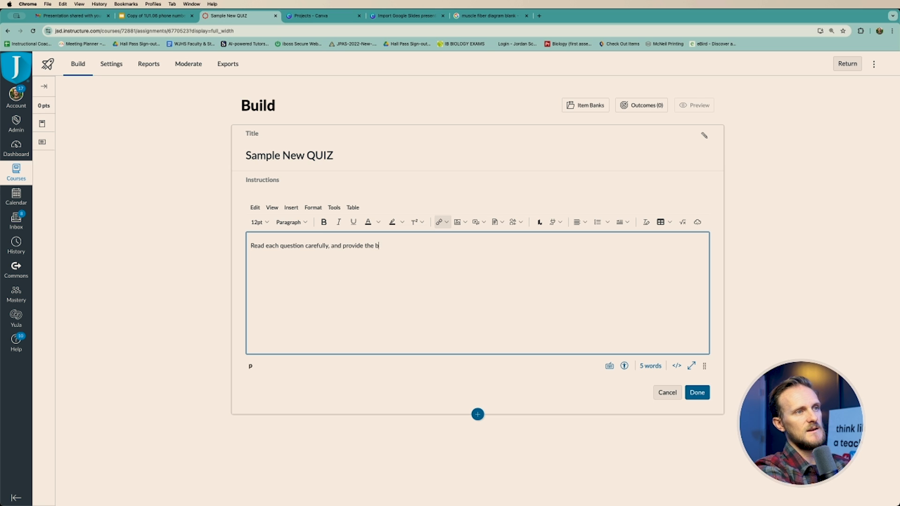
text(est ans)
key(BackSpace)
text(ans)
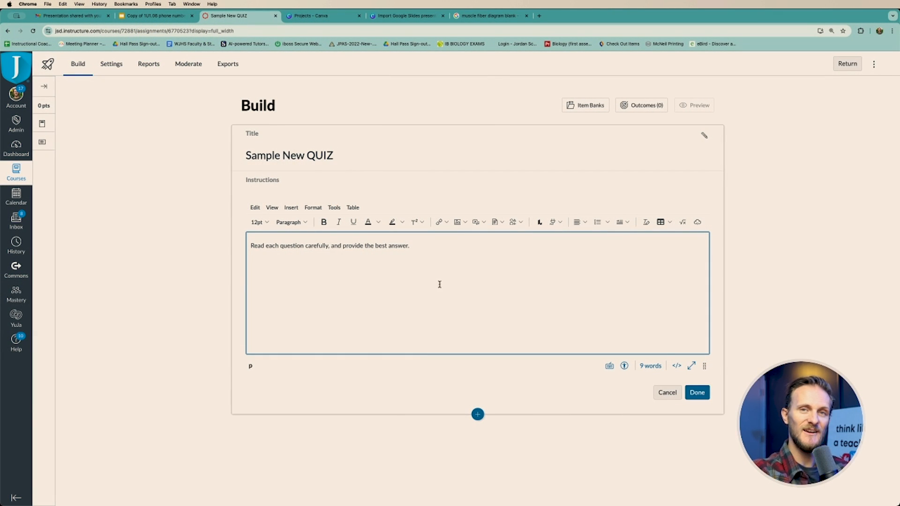
click(708, 393)
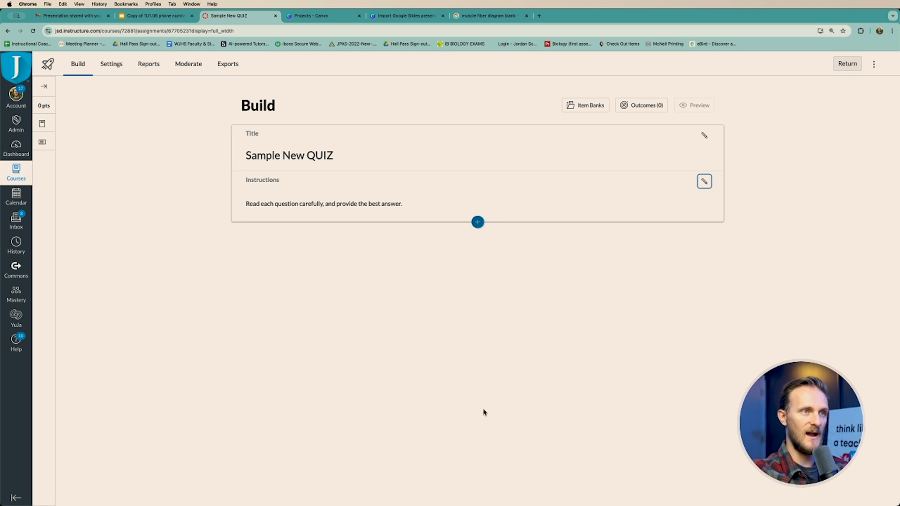
- Insert a stimulus into the quiz and title it "Super fun quiz building"
click(478, 223)
click(478, 223)
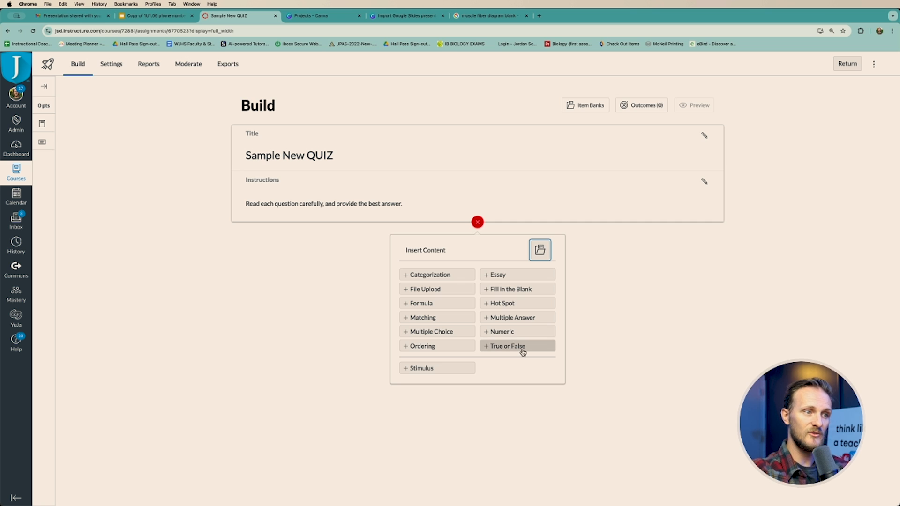
click(465, 369)
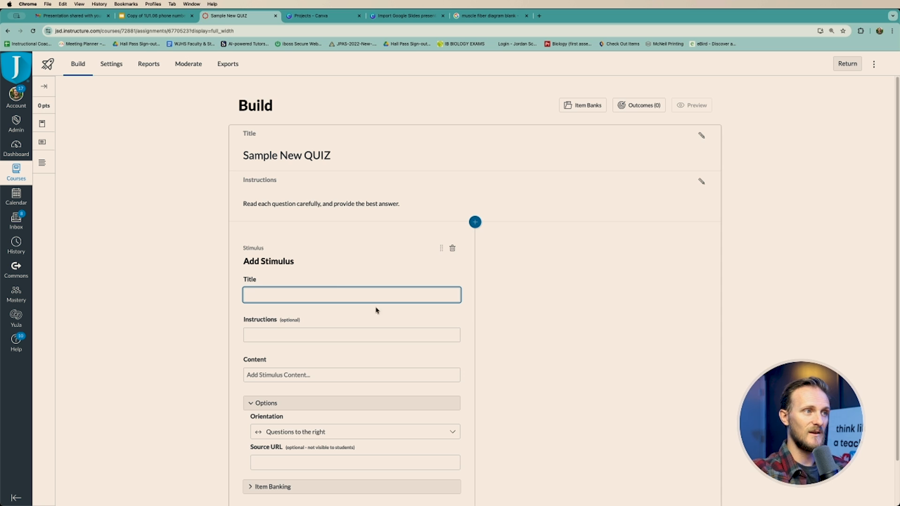
scroll(355, 386, down, 2)
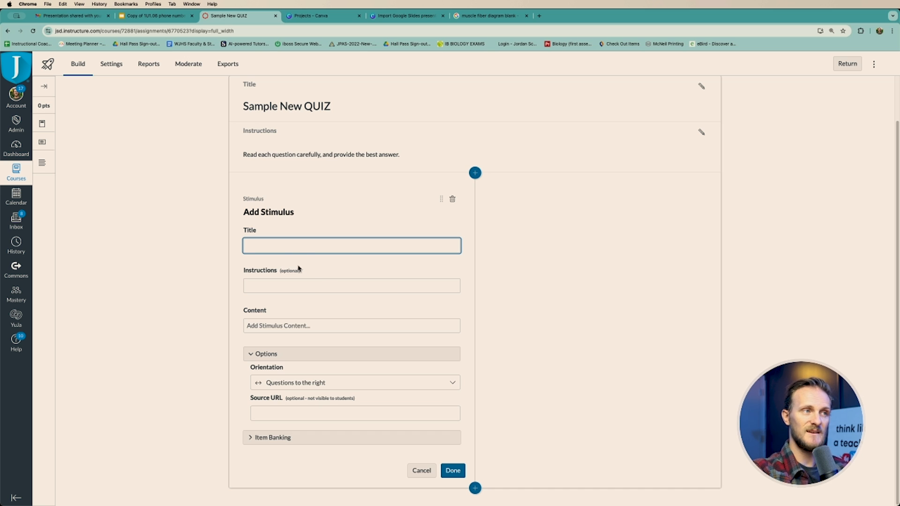
click(299, 247)
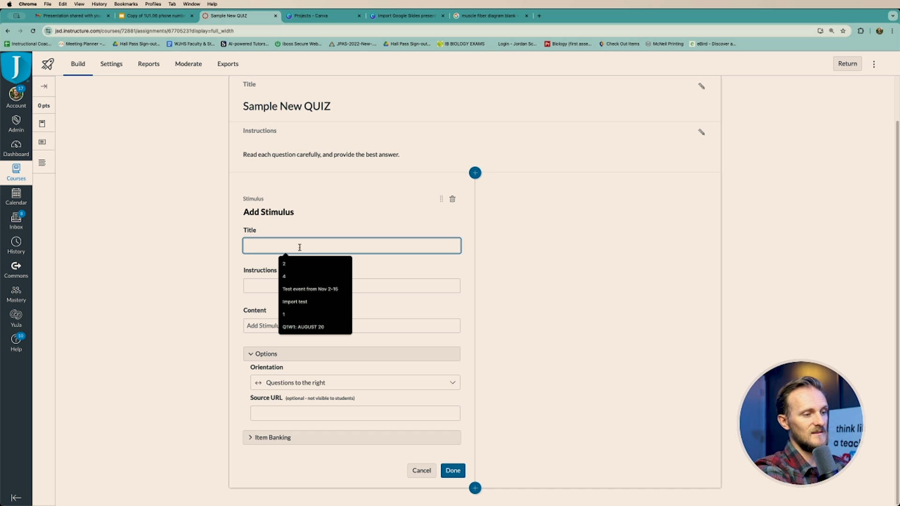
text(Super)
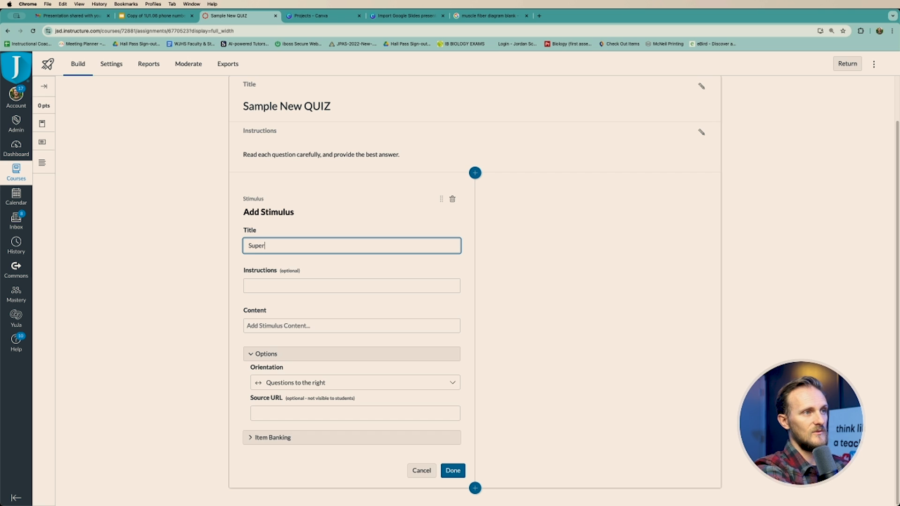
text(qui)
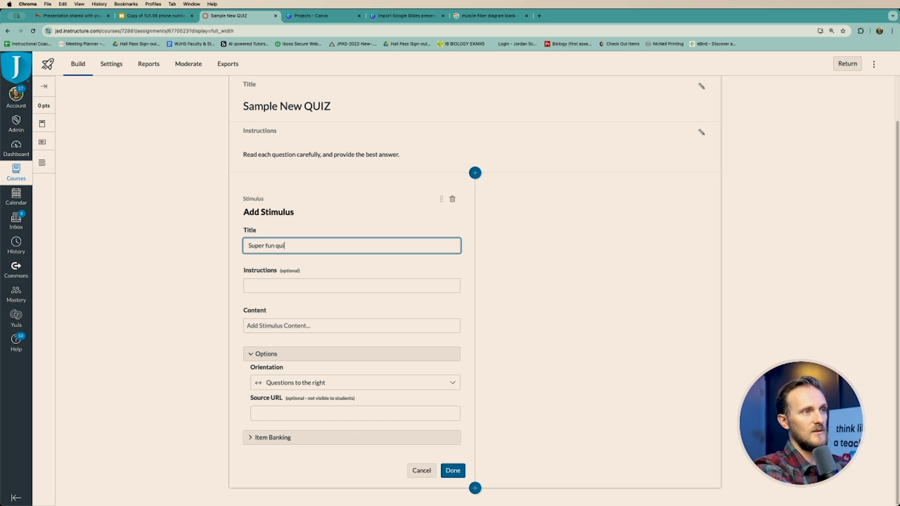
text(z building)
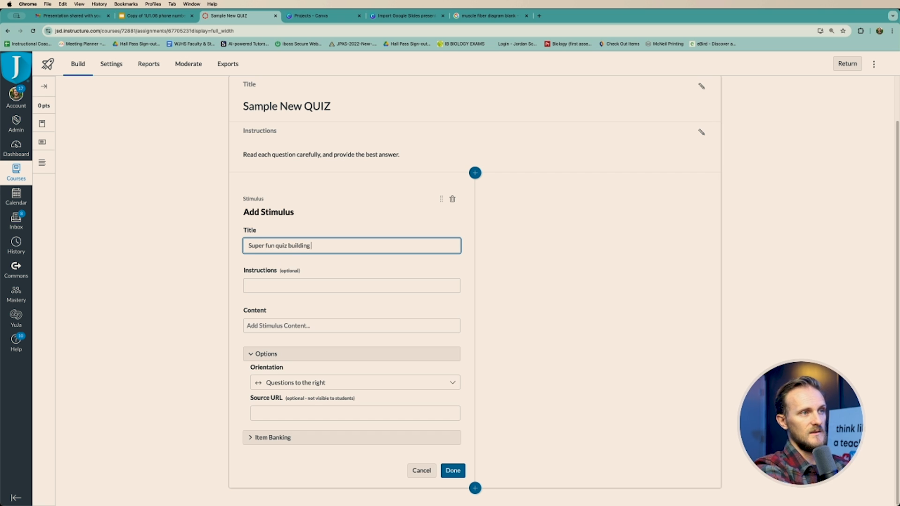
- Enter "first click the blue plus button" as the stimulus instructions
key(Tab)
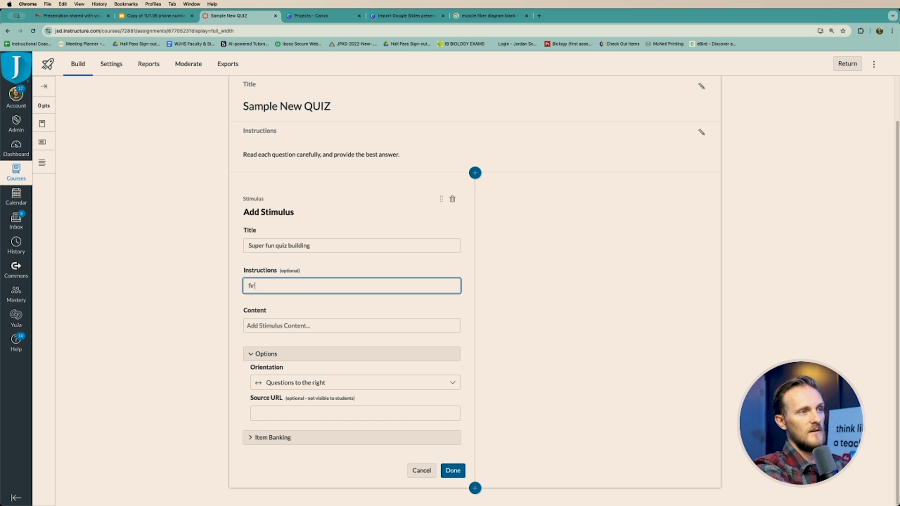
text(first click the blue plus but)
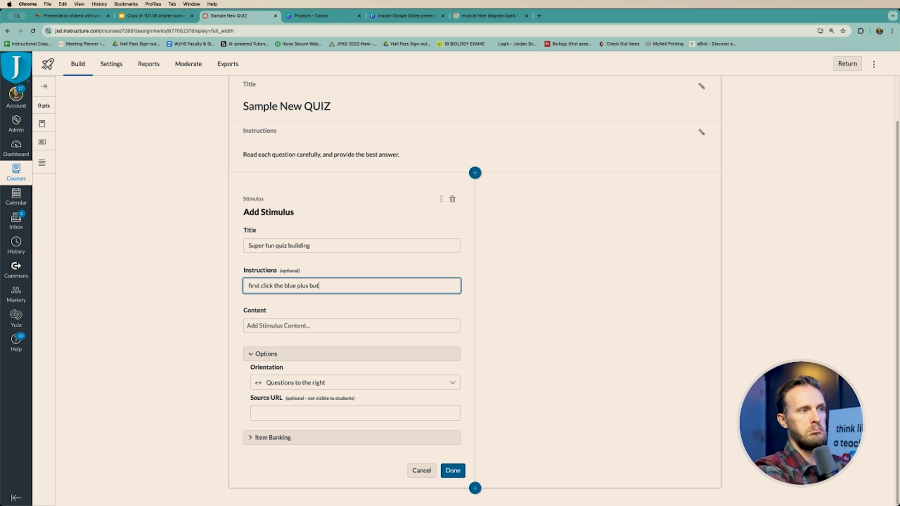
text(ton)
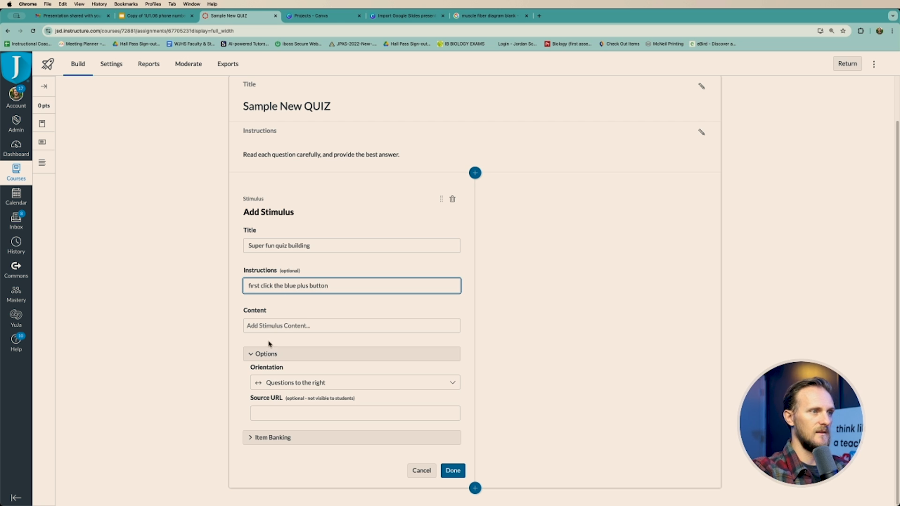
- Open the stimulus content for editing, switch to SchoolAI, and ask Coteacher for detailed instructions on making a quiz in Canvas for a stimulus
click(276, 326)
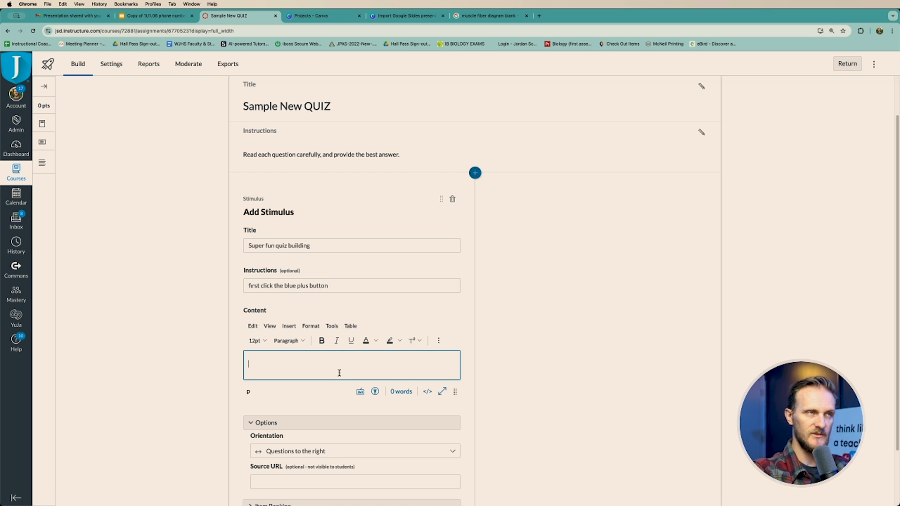
click(538, 17)
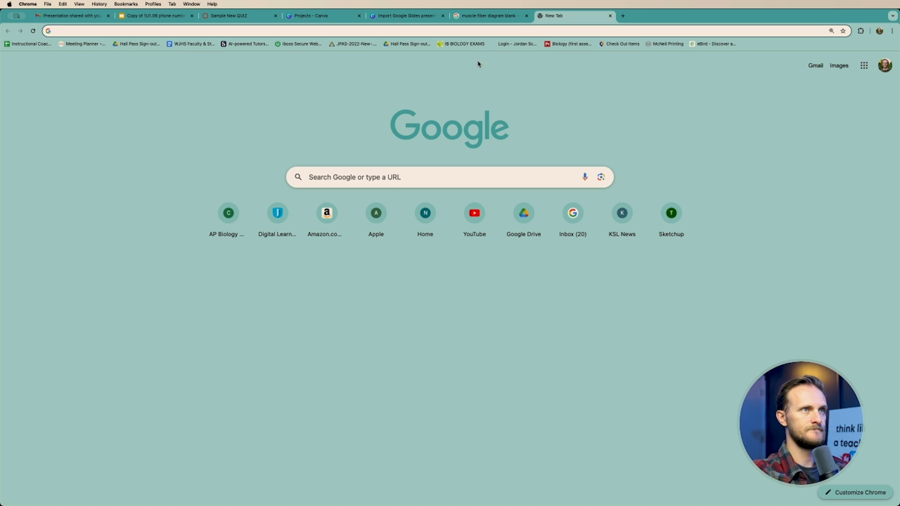
click(246, 45)
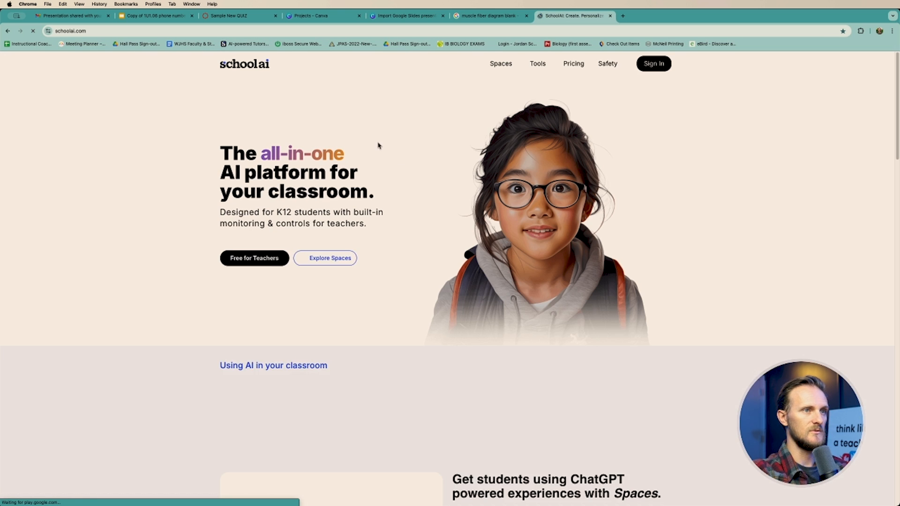
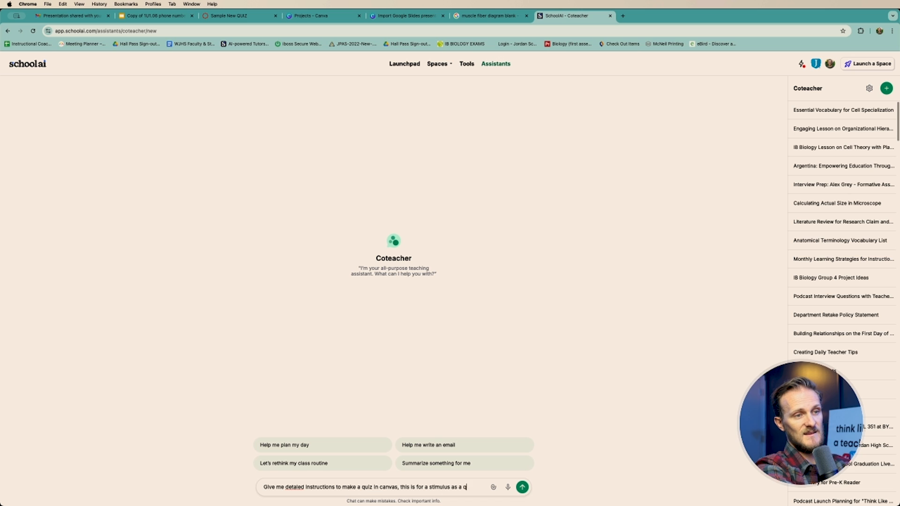
text(ca)
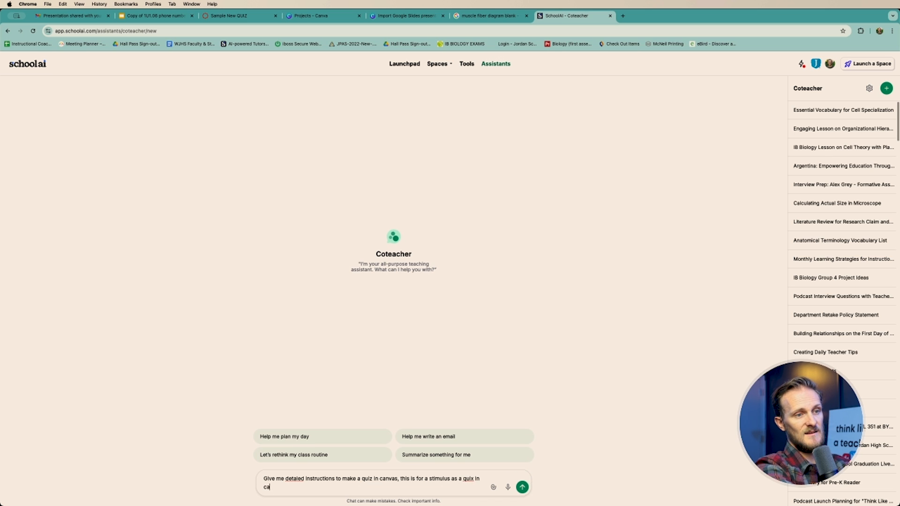
text(nvas.)
key(Return)
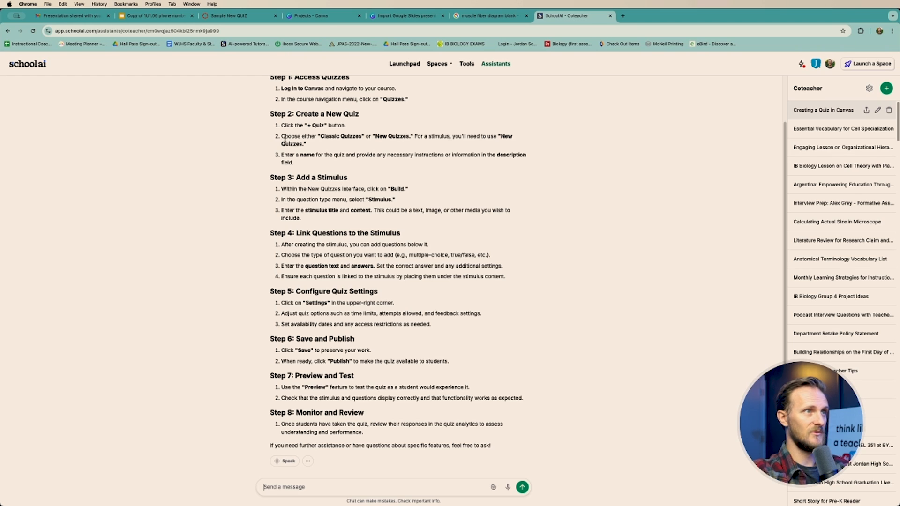
- Copy Steps 1 to 8 from the Coteacher answer into the Canvas stimulus content and enlarge the content editor
scroll(285, 141, up, 1)
drag(270, 103, 513, 463)
key(super+c)
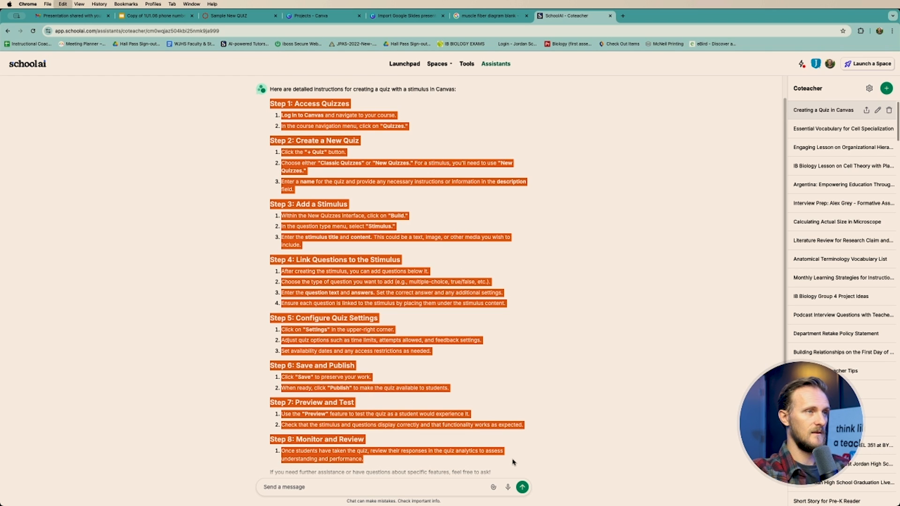
click(225, 16)
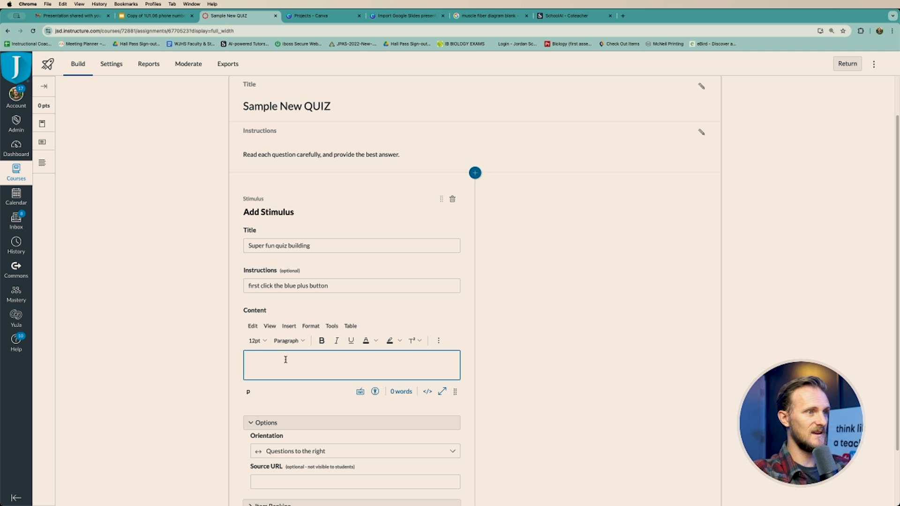
key(super+v)
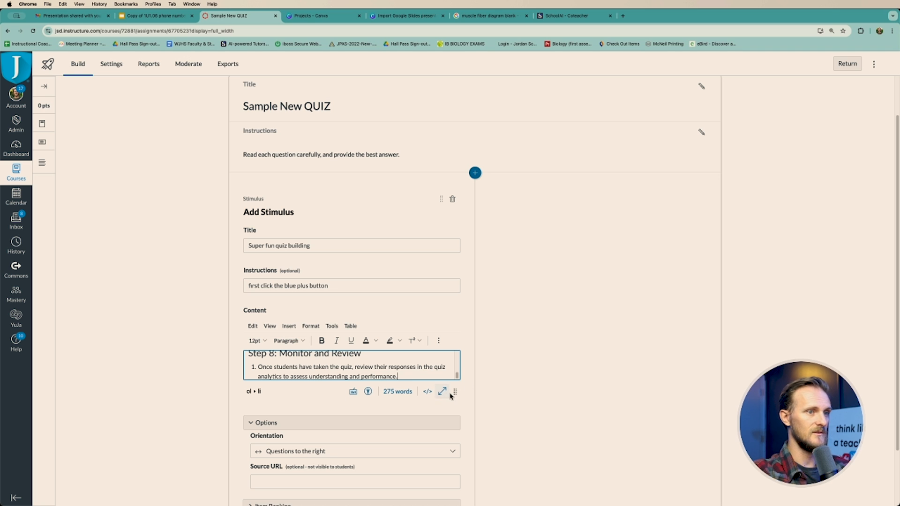
drag(455, 391, 456, 478)
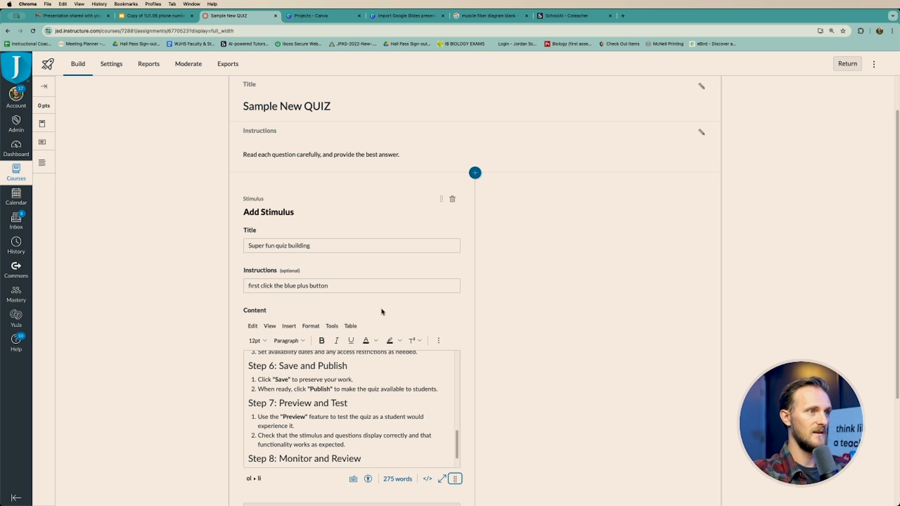
- Replace the stimulus instructions with "Read below and provide answers based on the text"
scroll(381, 313, down, 3)
scroll(381, 313, down, 1)
scroll(380, 314, up, 10)
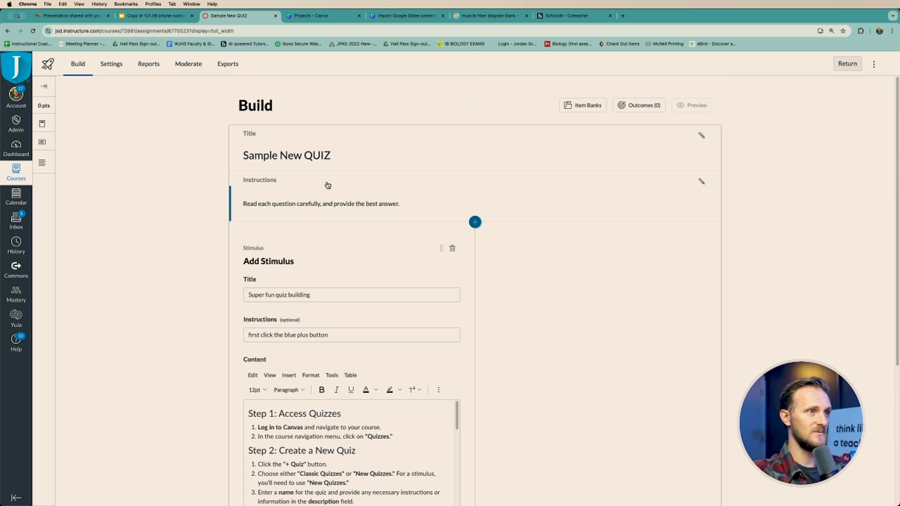
triple_click(326, 335)
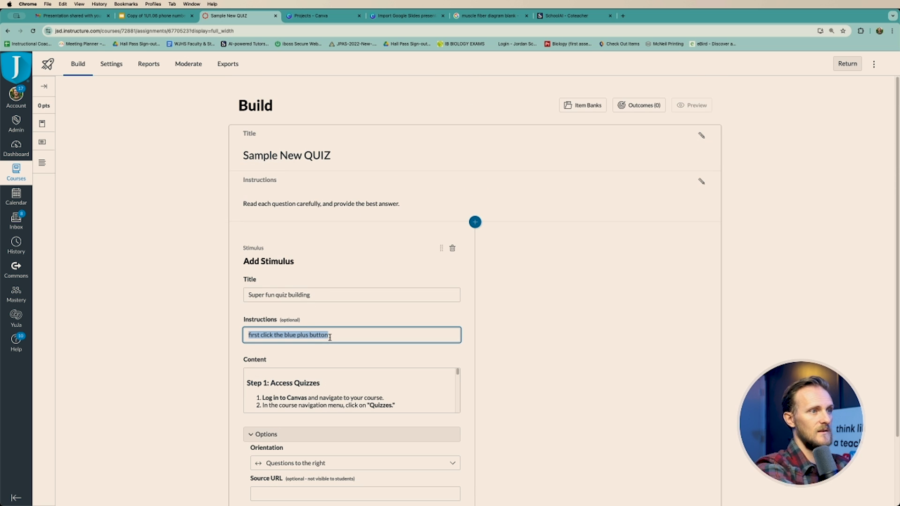
text(Reaqd)
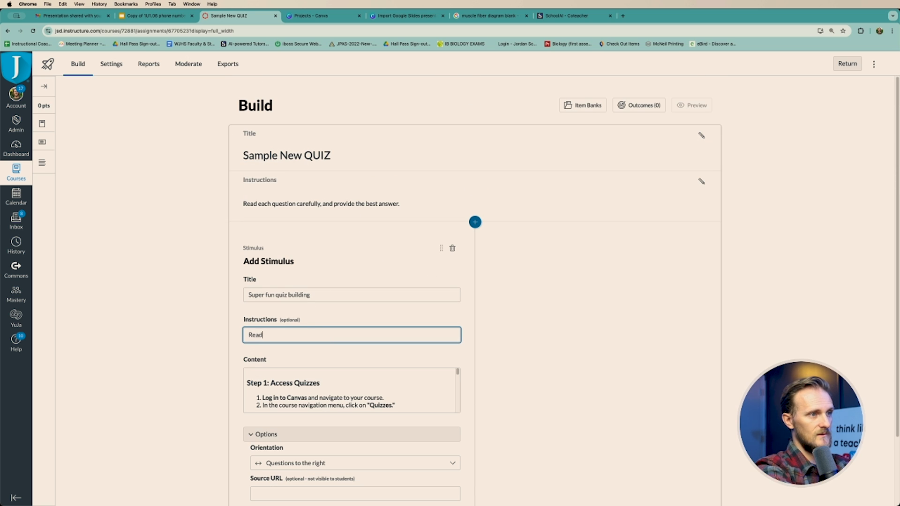
text( and)
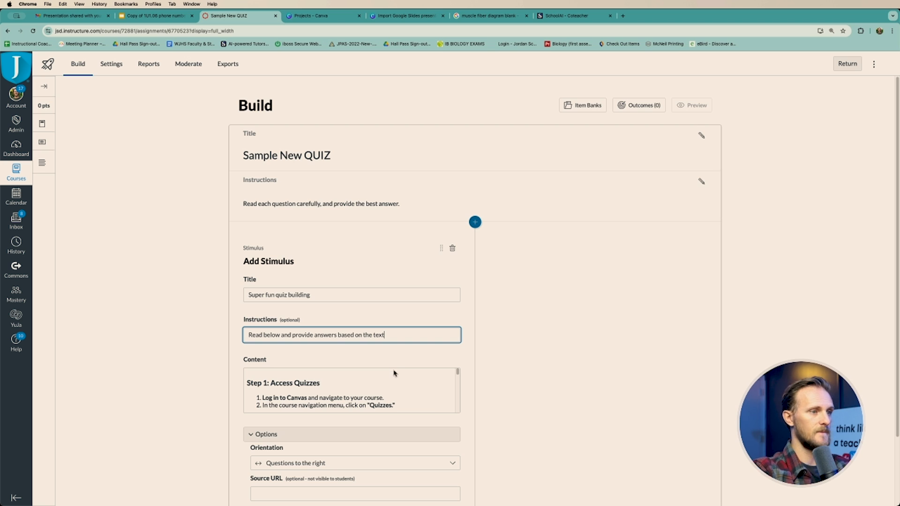
- Set the stimulus orientation to "Questions below"
scroll(396, 372, down, 3)
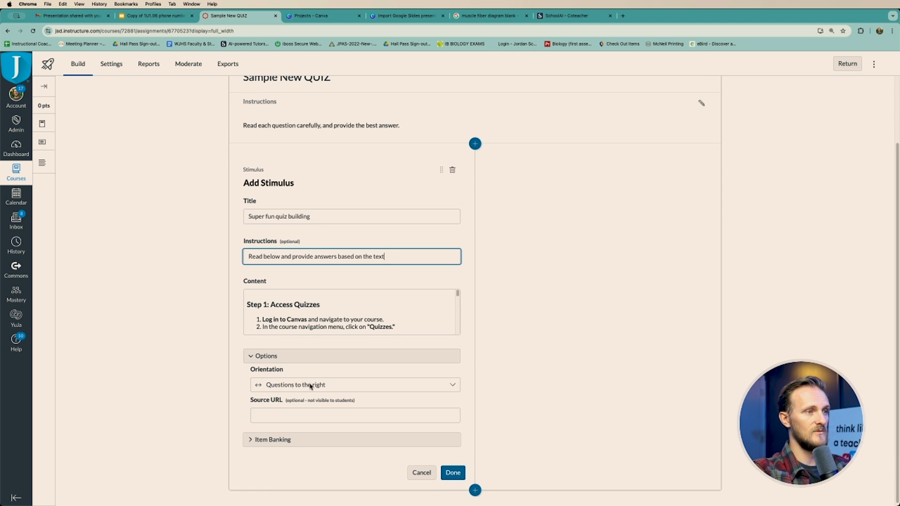
click(291, 357)
click(277, 416)
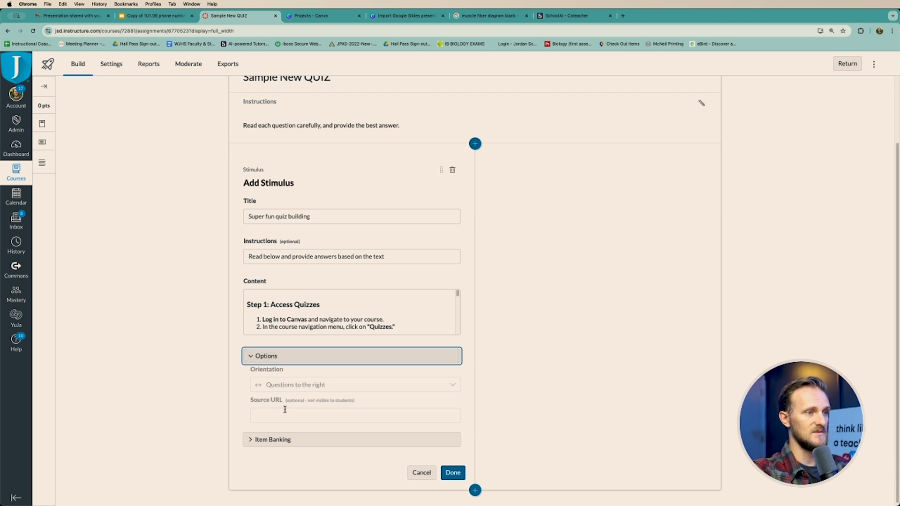
click(420, 383)
click(312, 410)
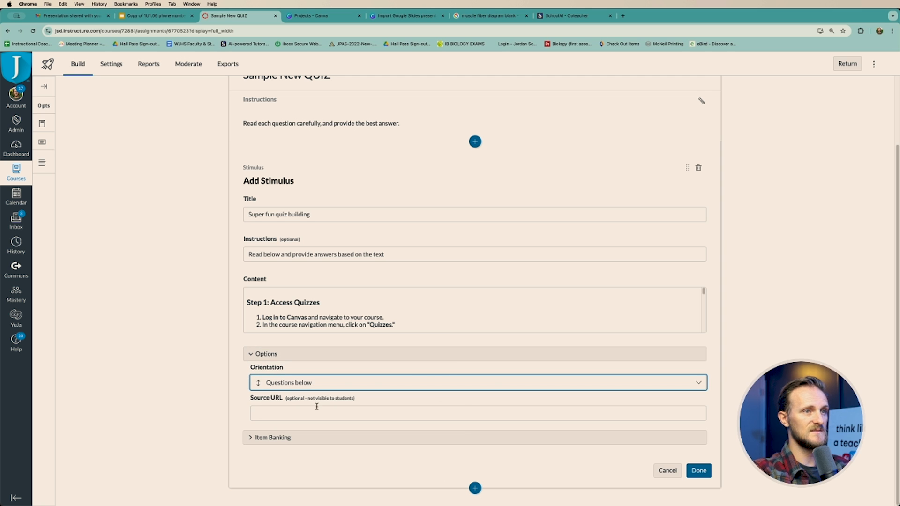
- Set the stimulus orientation to "Questions to the right" and save the stimulus
click(357, 385)
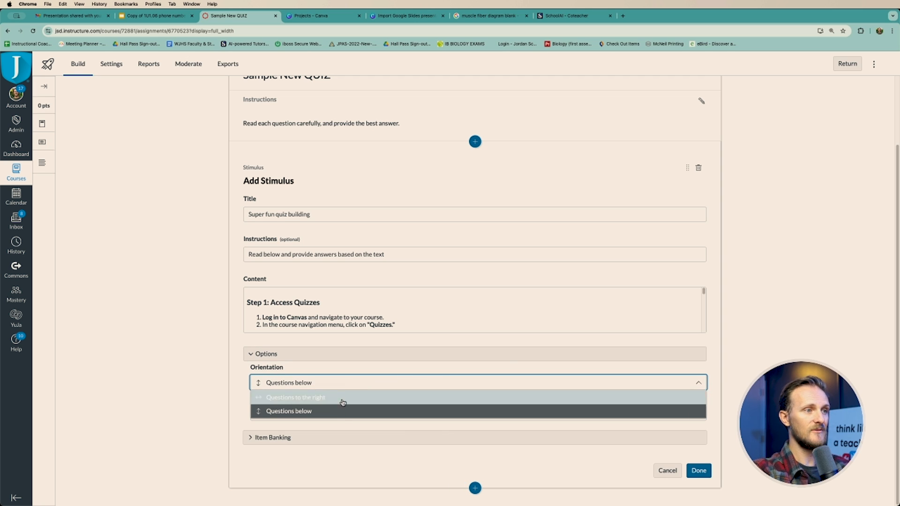
click(347, 397)
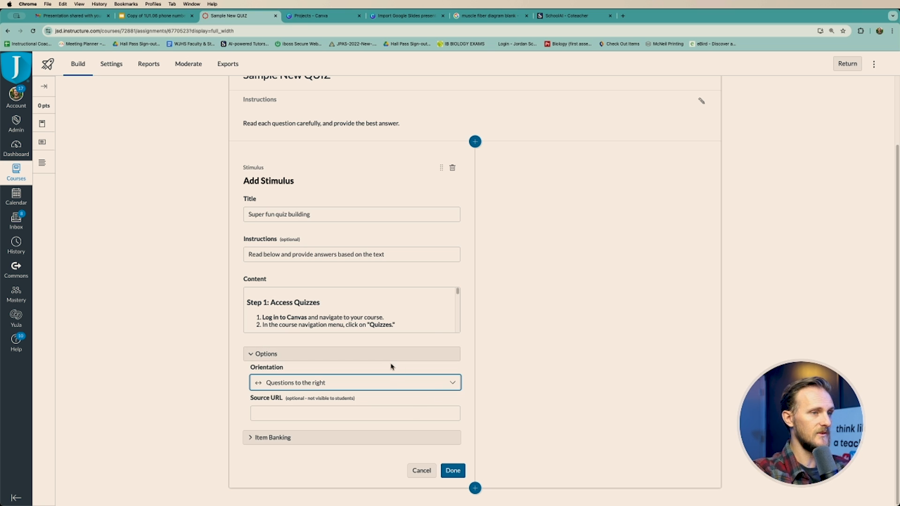
click(453, 470)
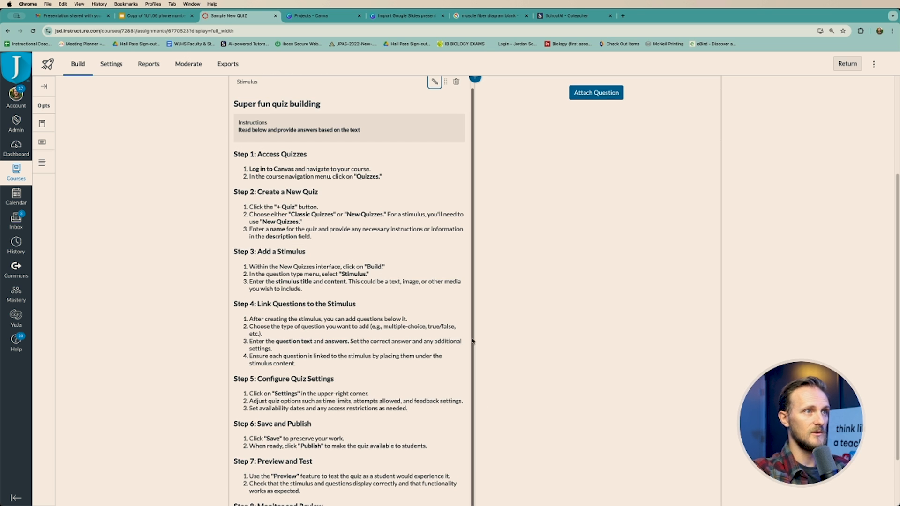
scroll(546, 224, up, 3)
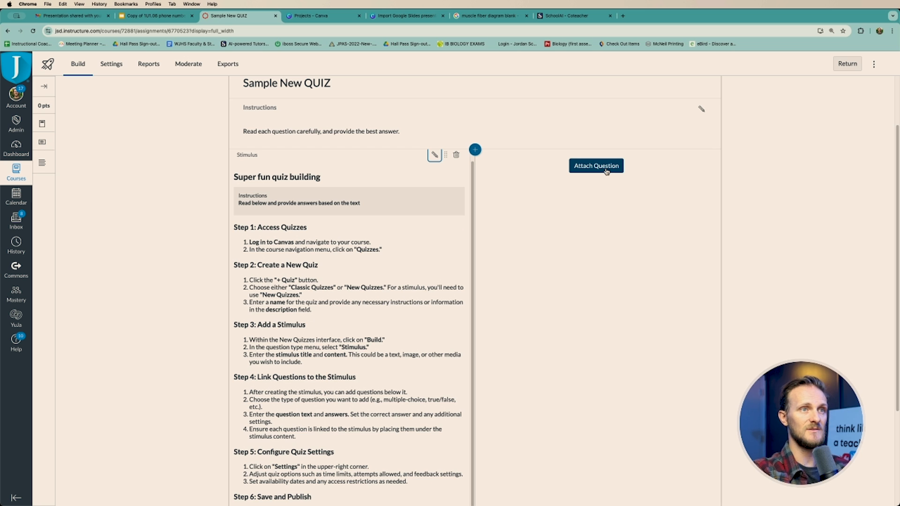
- Switch to SchoolAI and ask Coteacher for 5 multiple choice questions based on the steps it provided about making quizzes
click(594, 11)
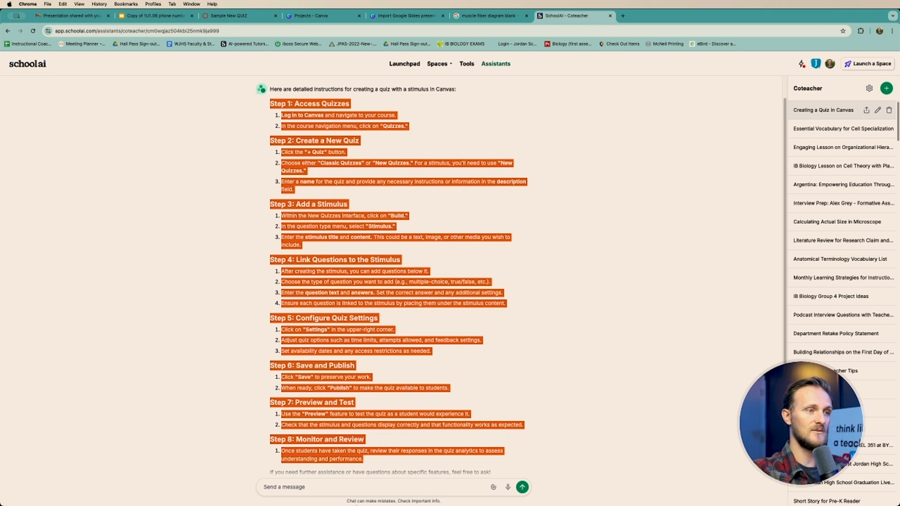
click(361, 491)
text(g)
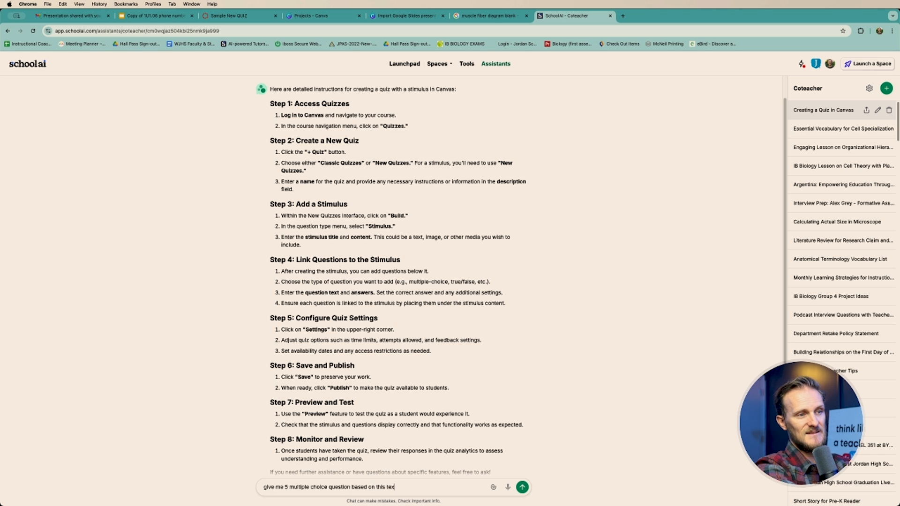
key(Return)
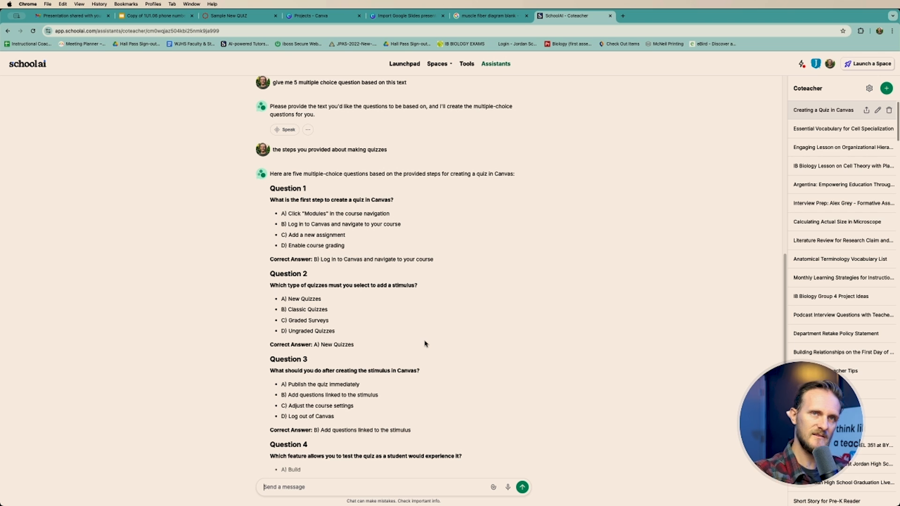
scroll(426, 332, down, 3)
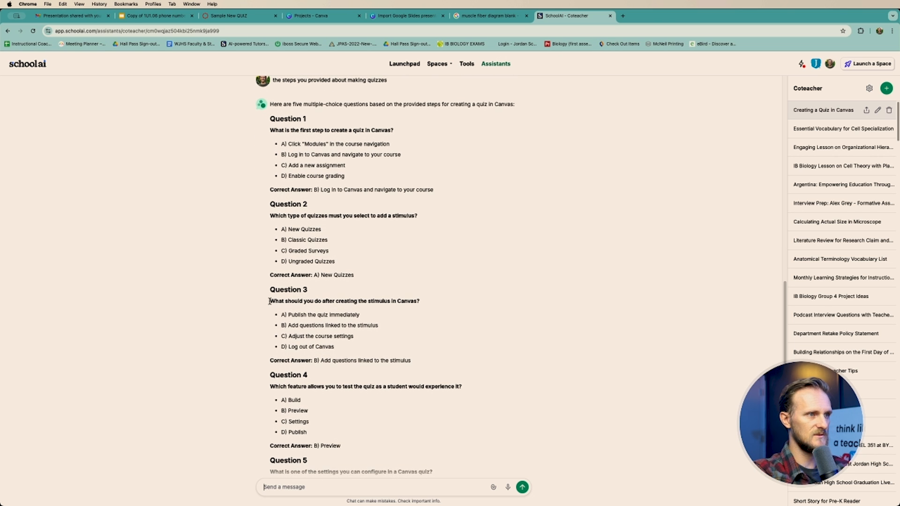
- Copy the Question 3 text from Coteacher's reply, return to Canvas, and attach a Multiple Choice question to the stimulus
drag(270, 301, 451, 309)
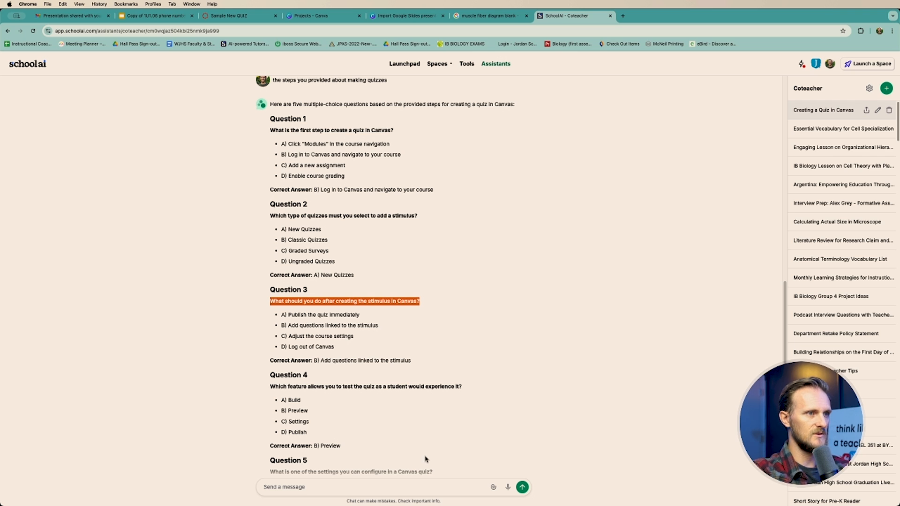
click(226, 15)
click(596, 166)
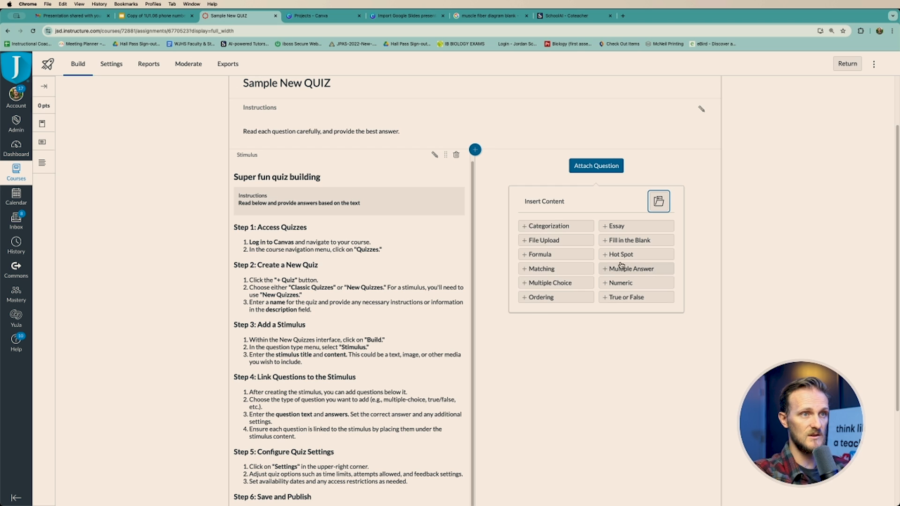
click(550, 282)
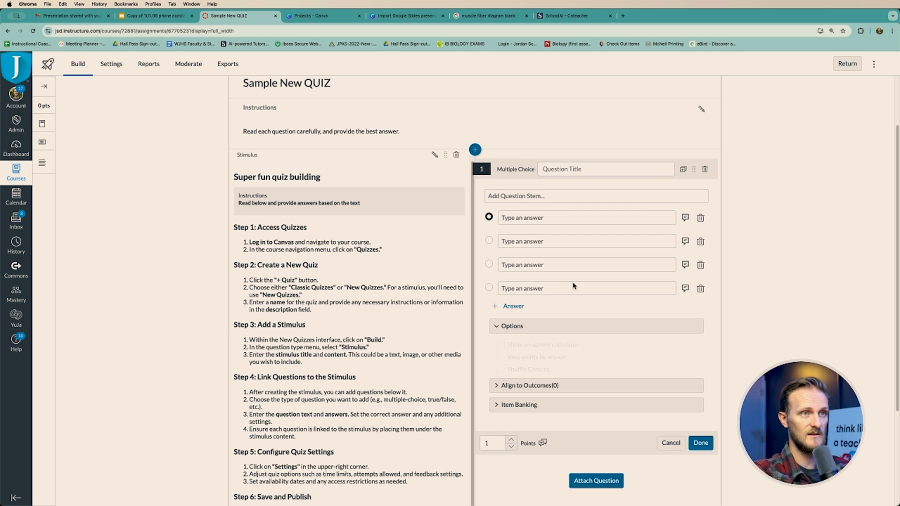
- Title the question "quiz creation" and paste "What should you do after creating the stimulus in Canvas?" as its stem
click(542, 195)
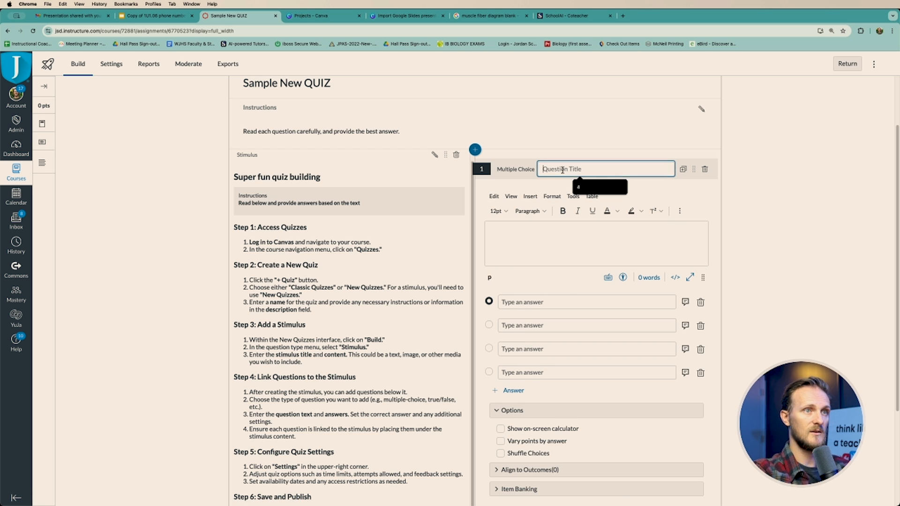
click(563, 171)
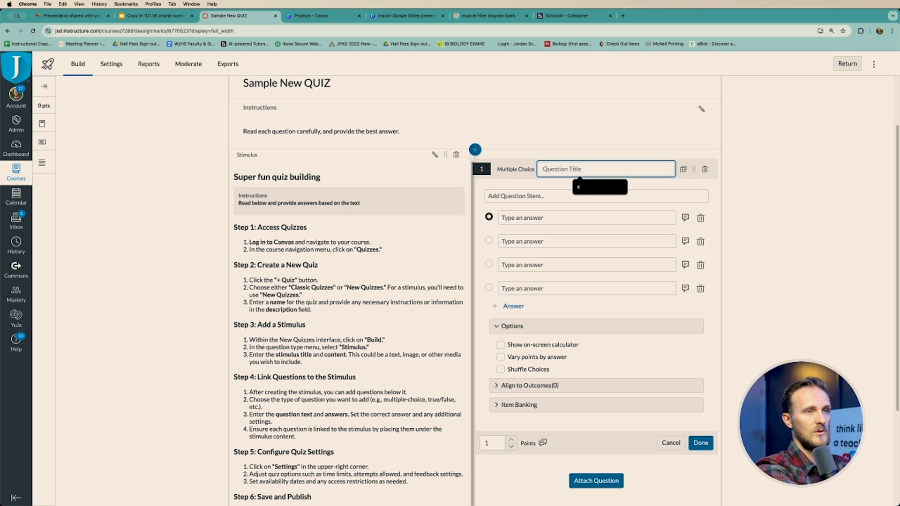
text(quiz creation)
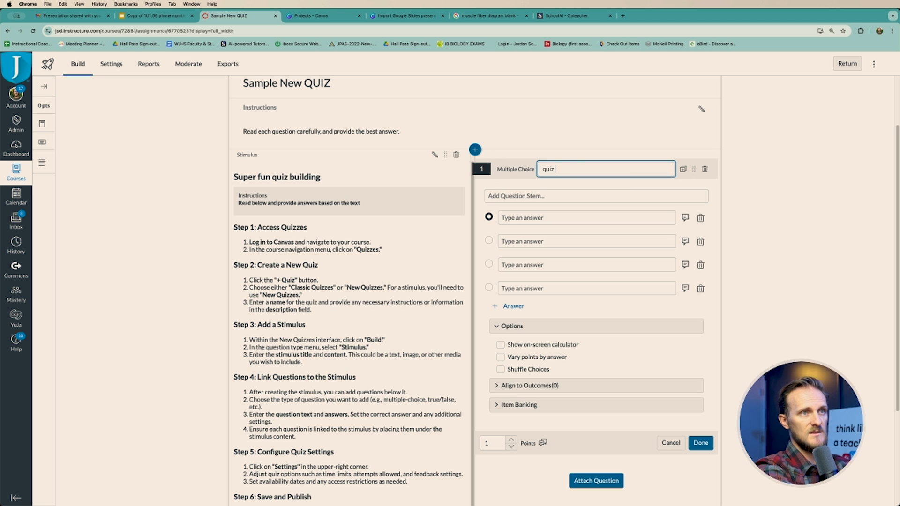
click(557, 196)
key(cmd+v)
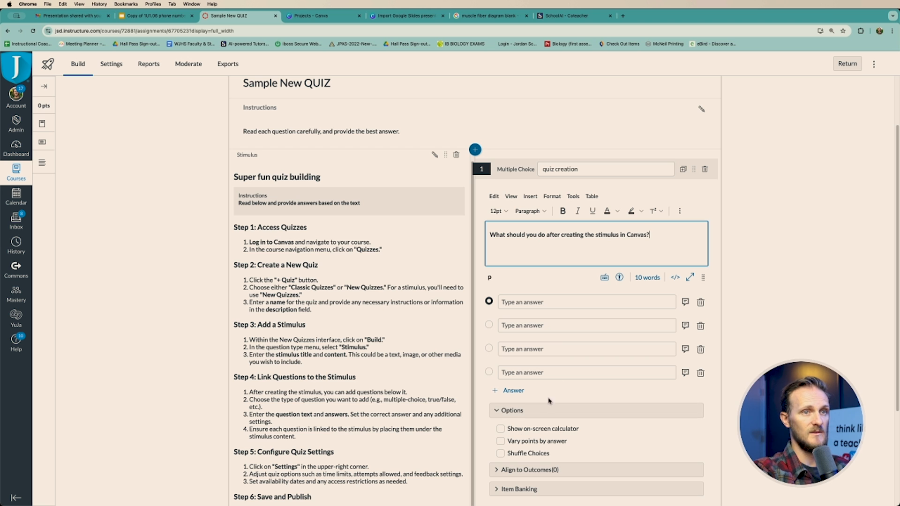
- Copy option A of Question 3 from SchoolAI and paste "Publish the quiz immediately" as the first answer in Canvas
click(565, 15)
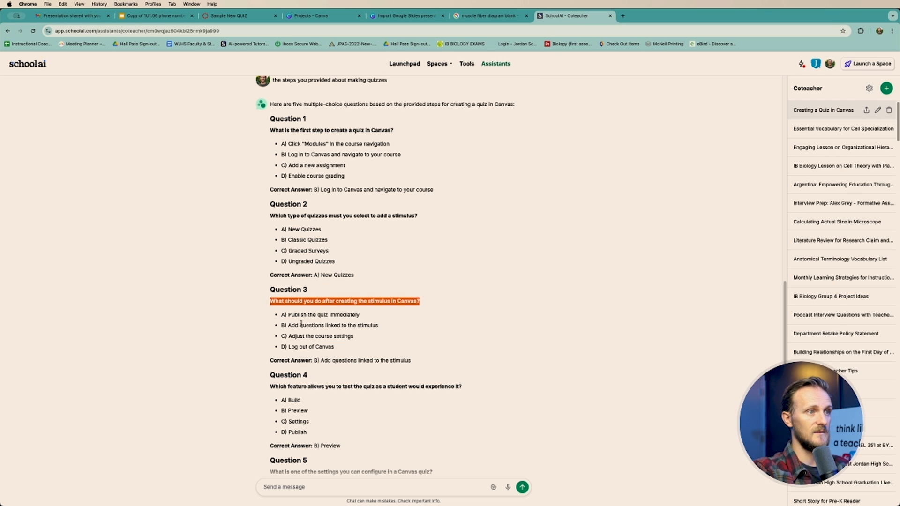
drag(288, 314, 360, 315)
key(super+c)
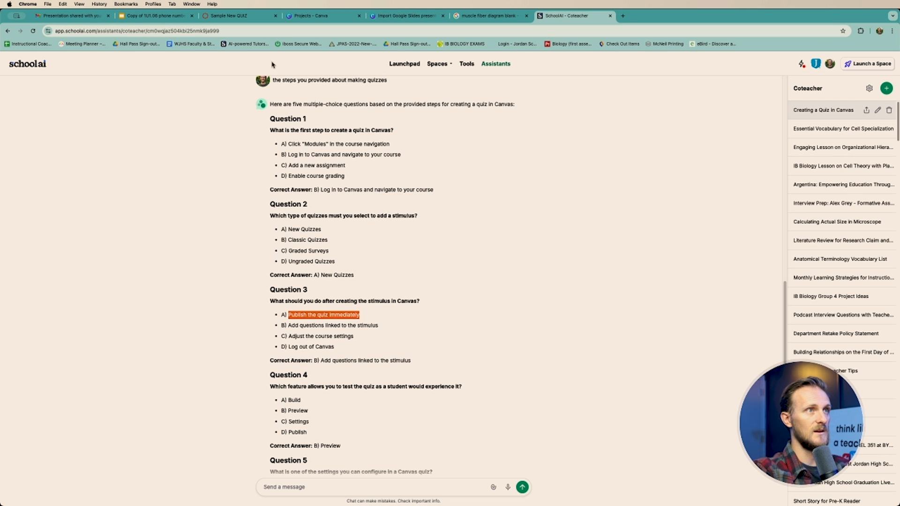
click(230, 15)
click(537, 303)
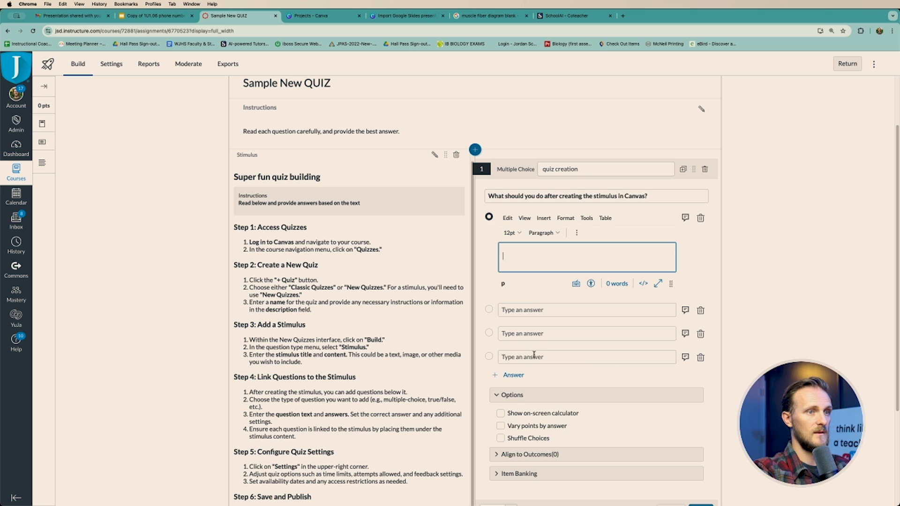
key(super+v)
- Copy option B from SchoolAI into the second answer in Canvas, stripping the bullet and letter to leave "Add questions linked to the stimulus"
click(567, 15)
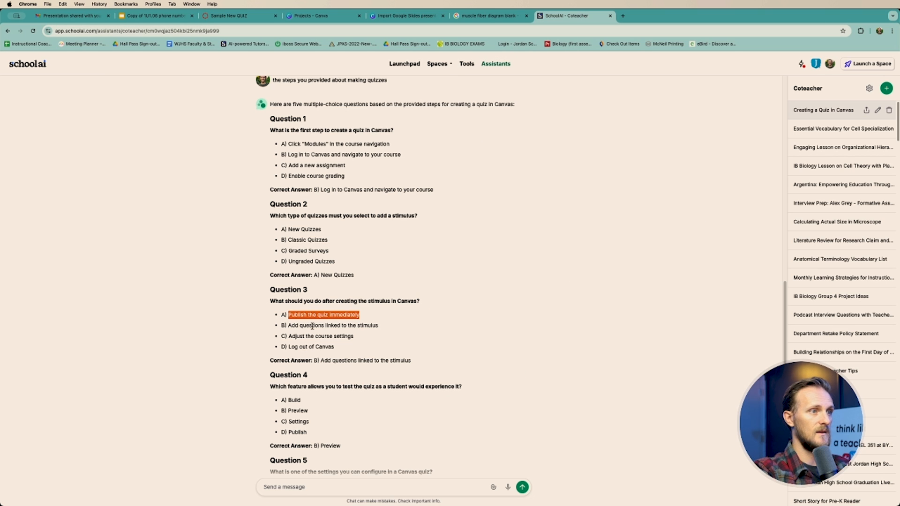
triple_click(307, 325)
key(super+c)
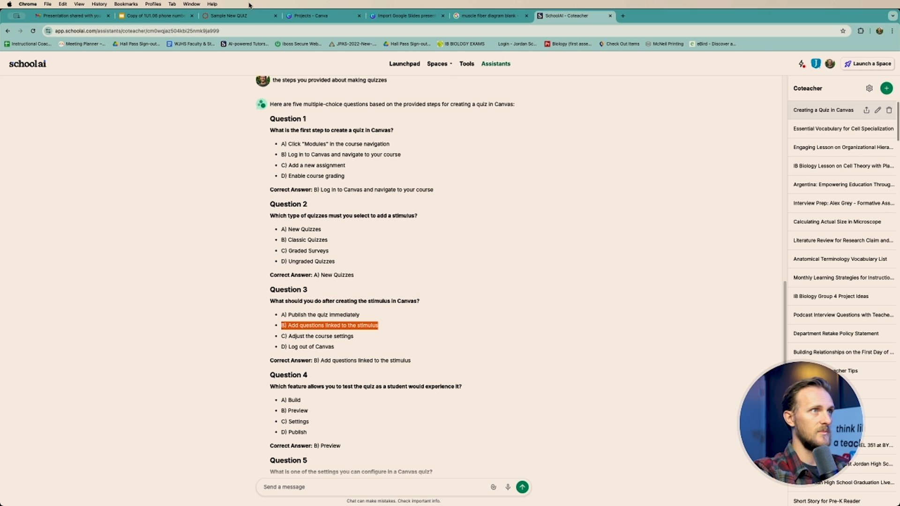
click(230, 16)
click(523, 309)
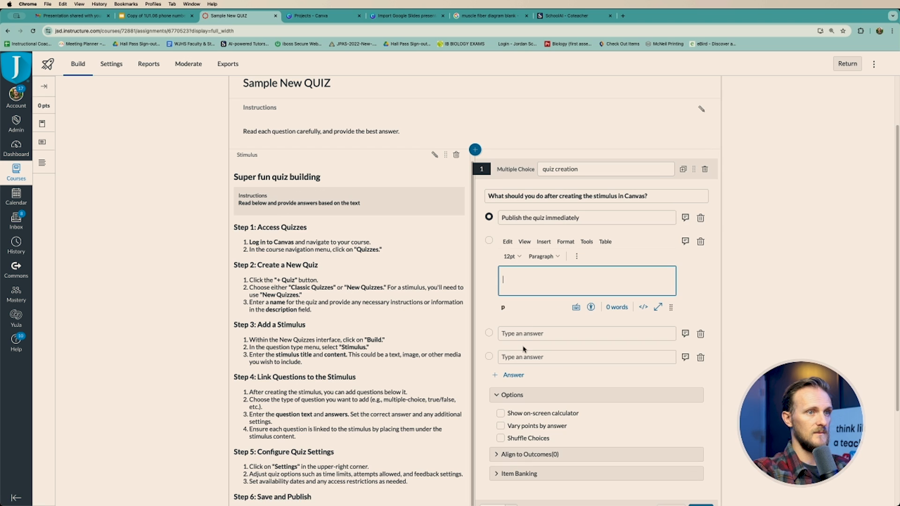
key(super+v)
drag(520, 275, 462, 282)
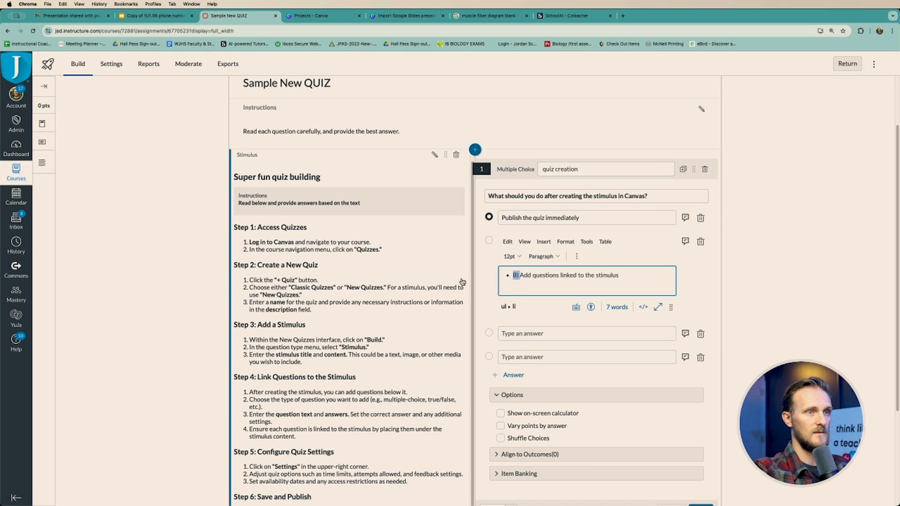
key(BackSpace)
key(BackSpace)
- Copy option C from SchoolAI into the third answer in Canvas, stripping the bullet and letter to leave "Adjust the course settings"
click(562, 16)
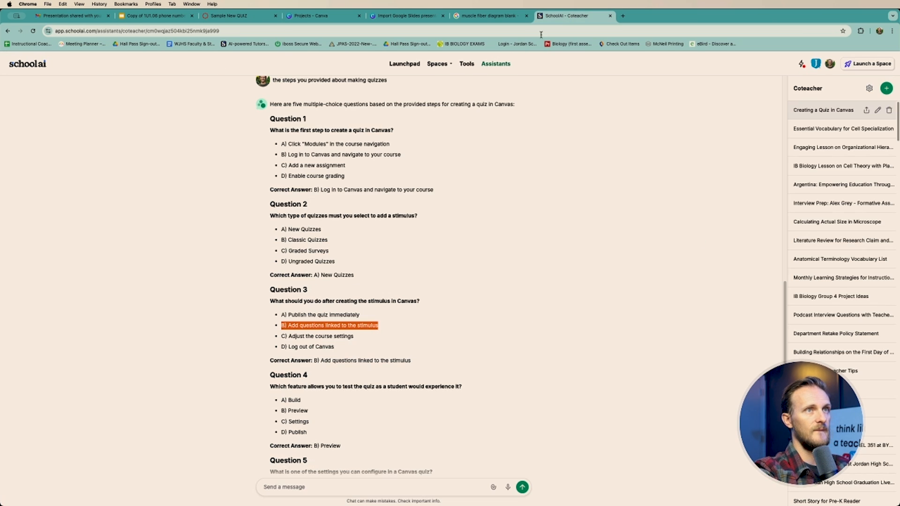
triple_click(314, 337)
key(super+c)
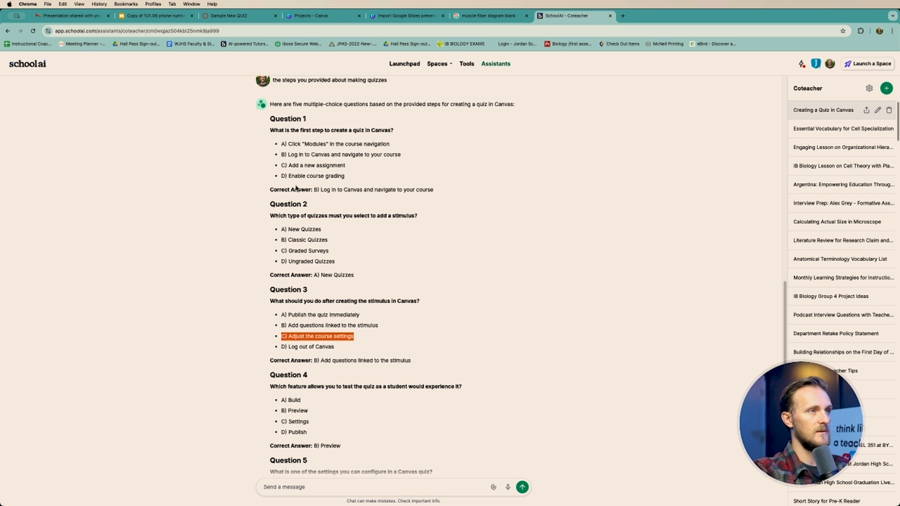
click(228, 15)
click(566, 338)
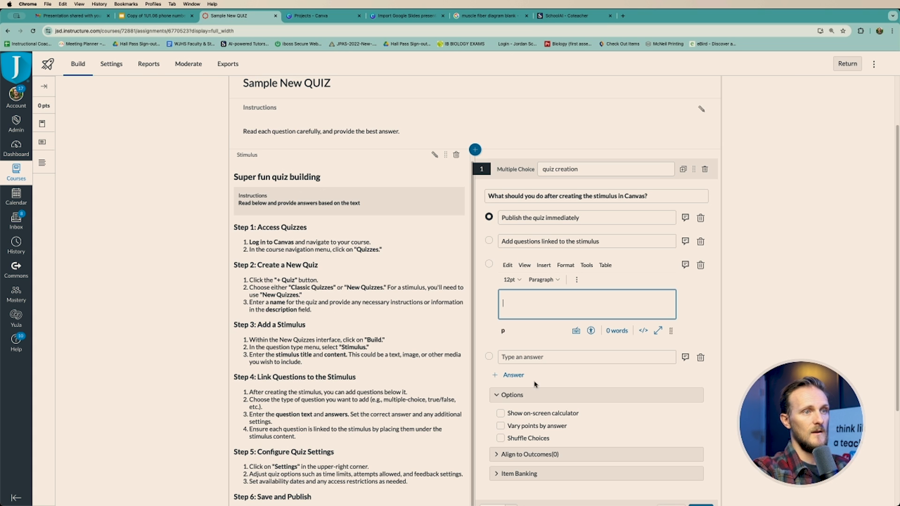
key(super+v)
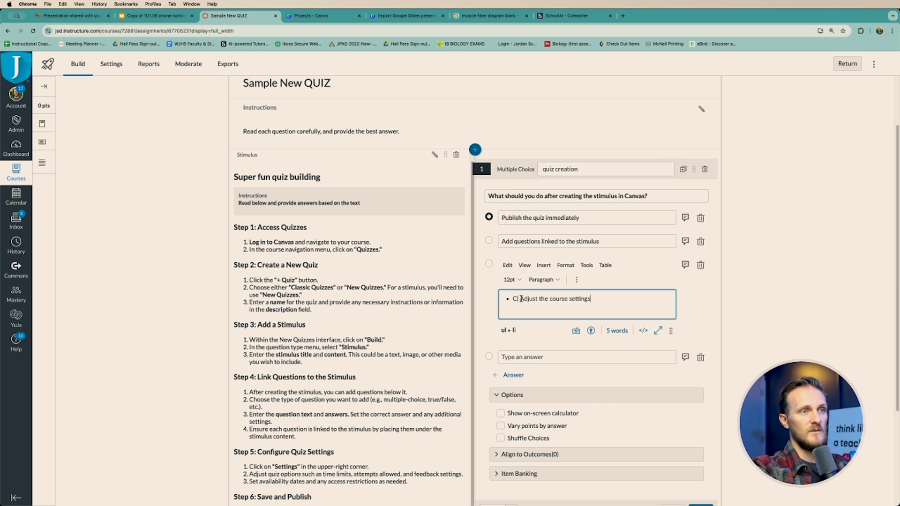
drag(521, 299, 477, 303)
key(BackSpace)
key(BackSpace)
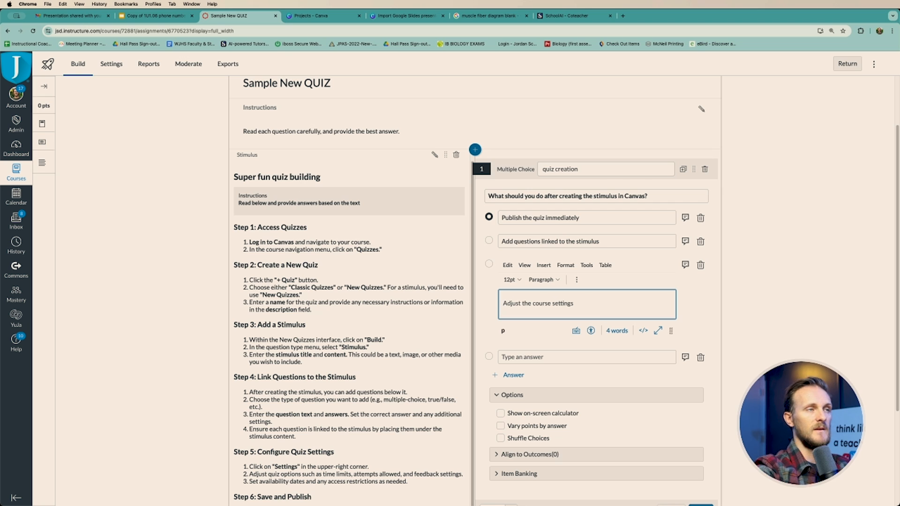
- Copy option D from SchoolAI into the fourth answer in Canvas, stripping the bullet and letter to leave "Log out of Canvas"
click(584, 12)
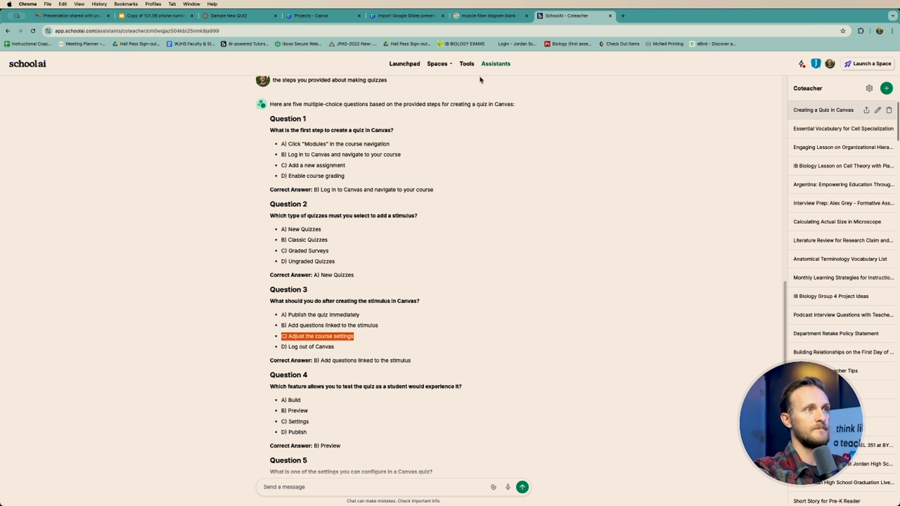
triple_click(313, 349)
key(super+c)
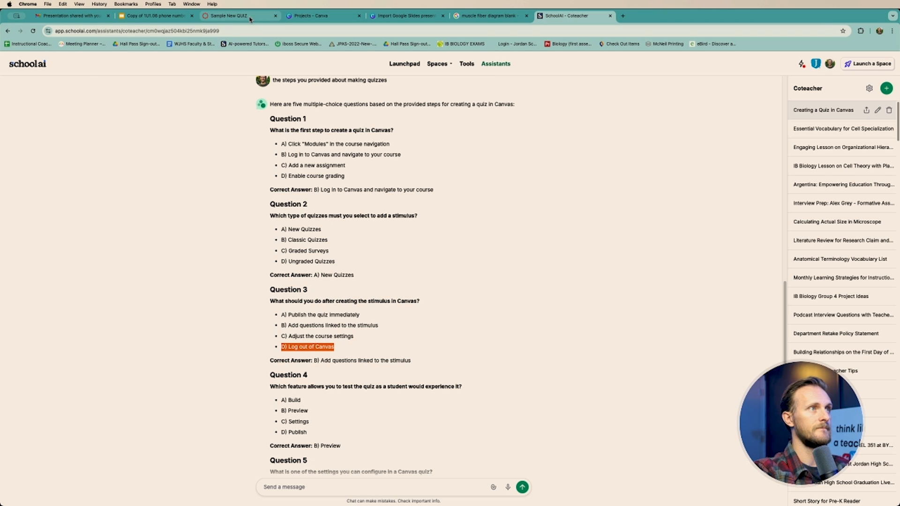
click(229, 15)
click(538, 358)
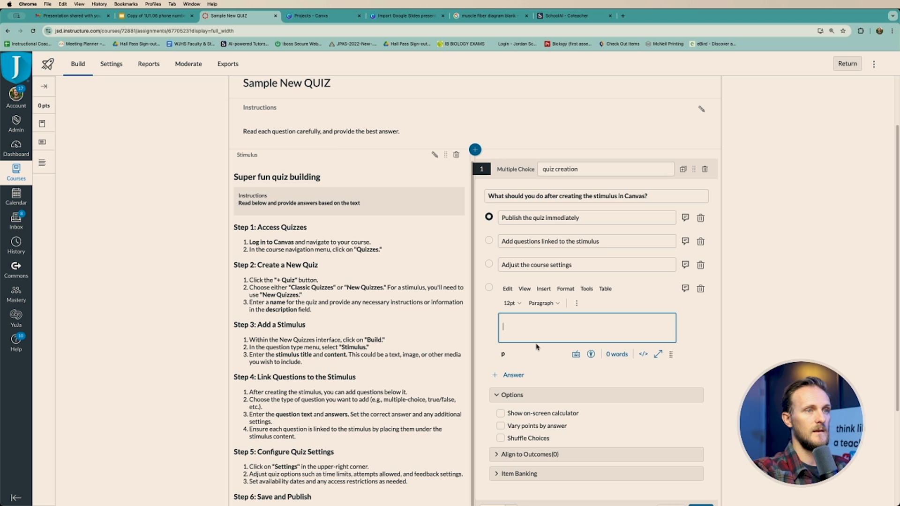
key(super+v)
double_click(515, 323)
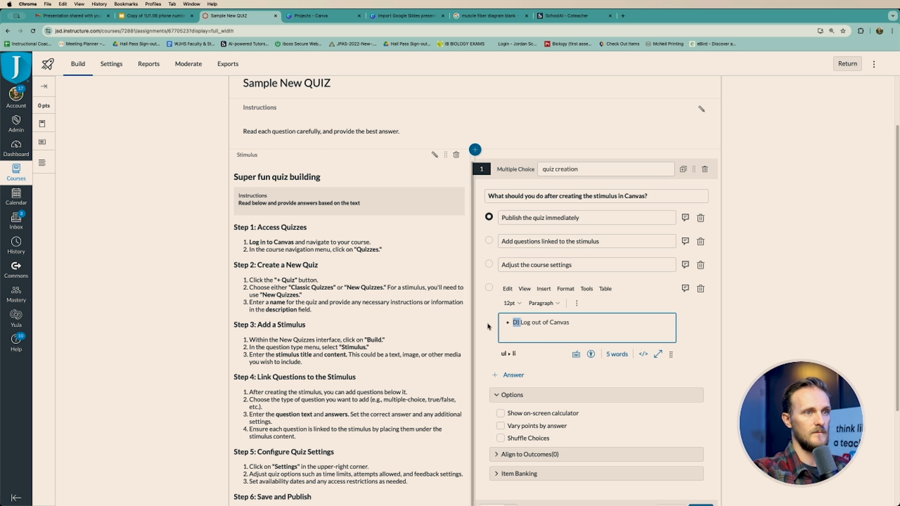
key(BackSpace)
key(BackSpace)
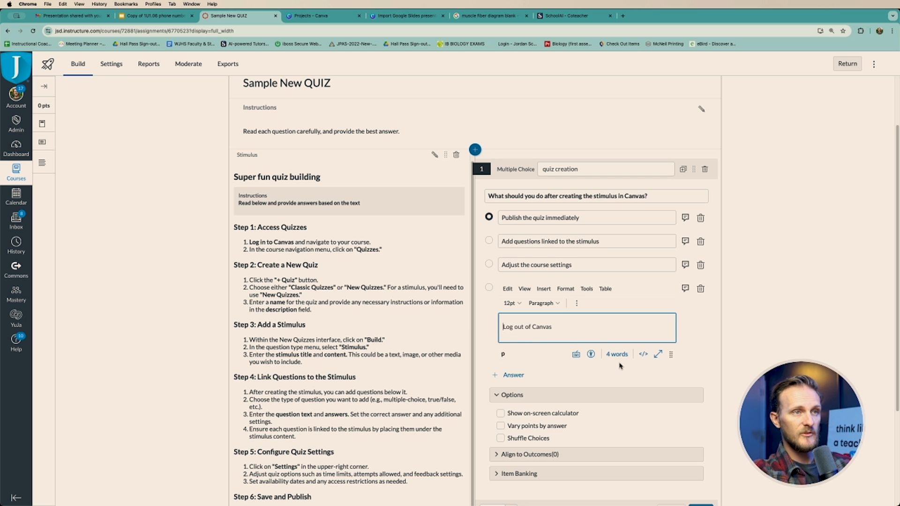
- Check Question 3's correct answer in SchoolAI and mark "Add questions linked to the stimulus" as correct in Canvas
scroll(601, 253, up, 1)
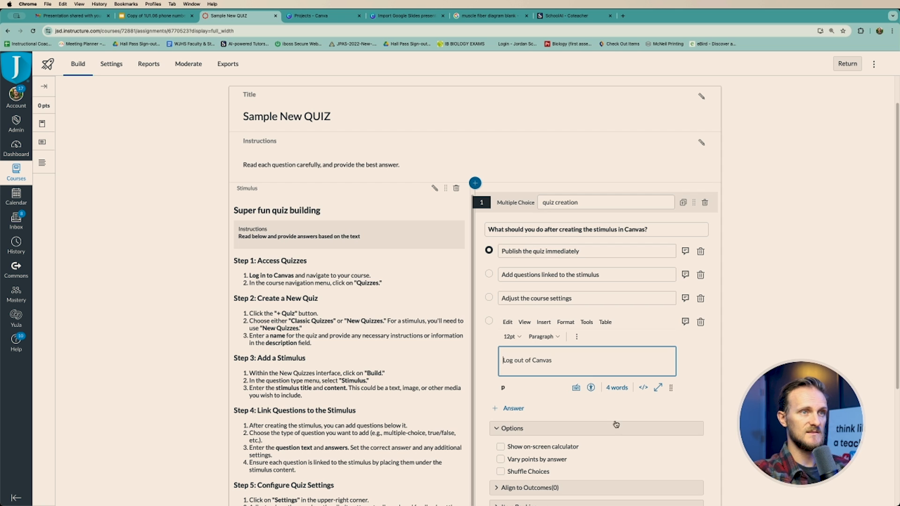
click(556, 17)
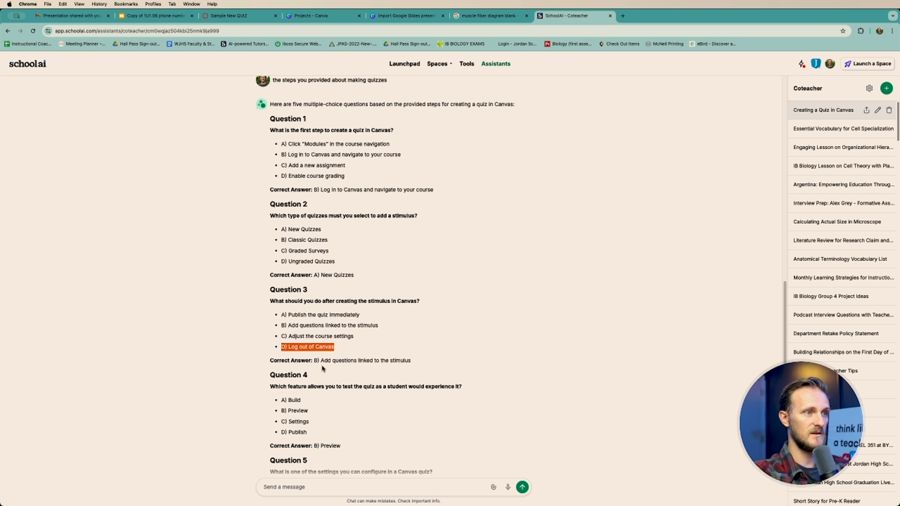
click(229, 20)
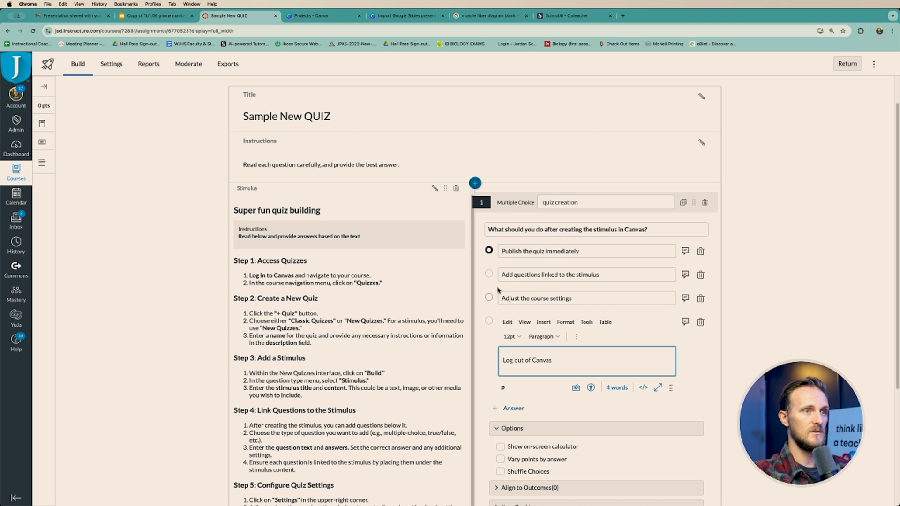
click(489, 273)
- Enable Shuffle Choices for the multiple choice question and save it
scroll(639, 387, down, 2)
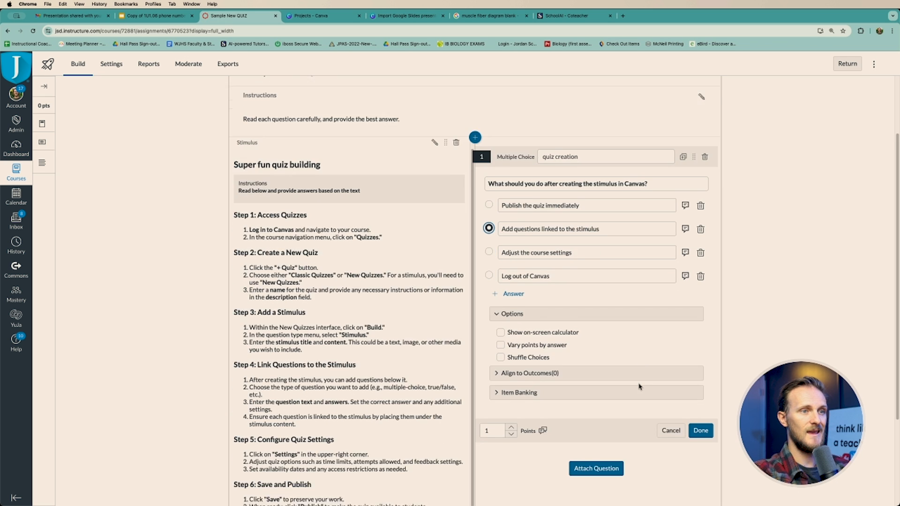
scroll(639, 386, down, 1)
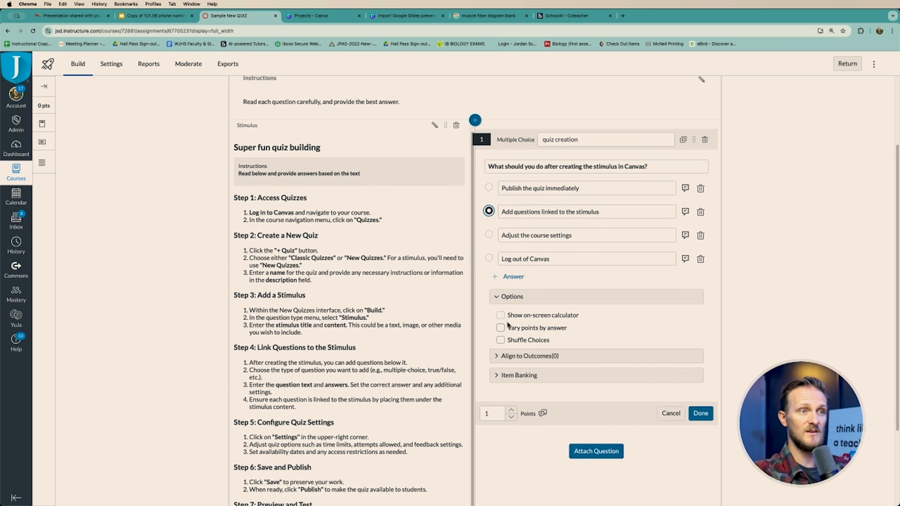
click(501, 339)
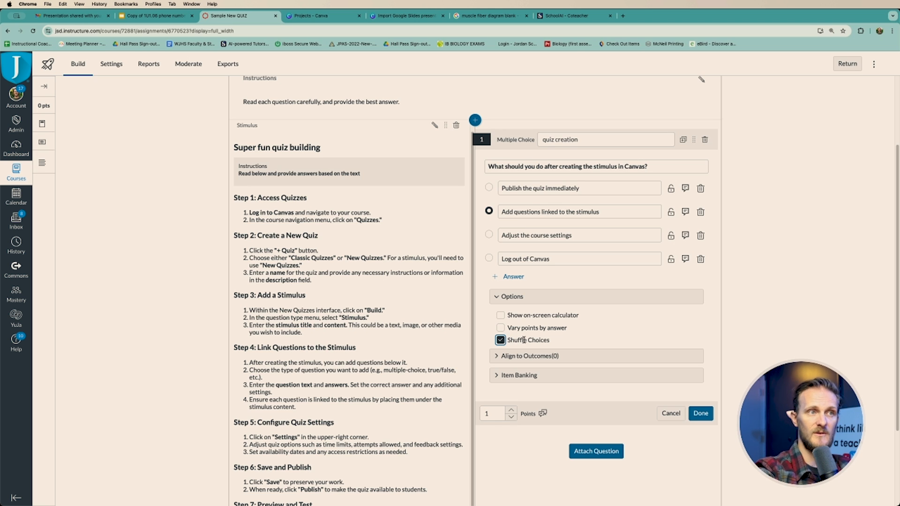
click(700, 413)
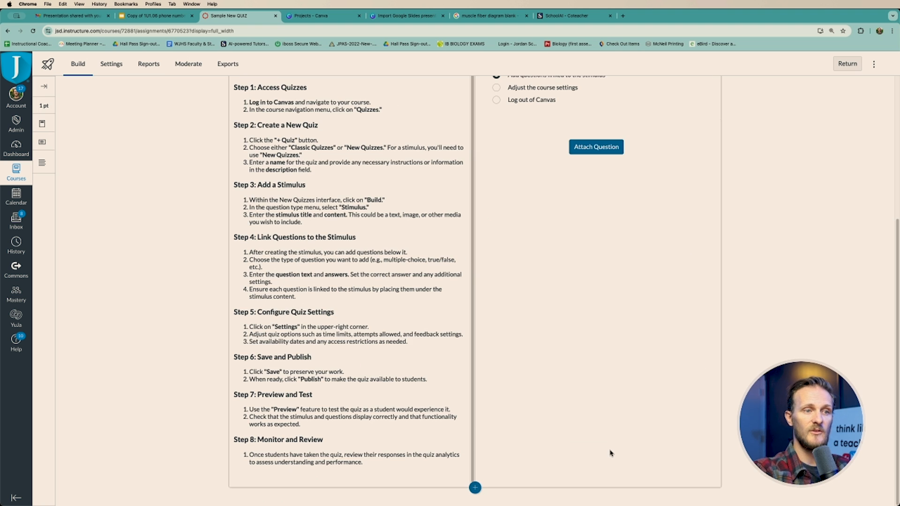
scroll(624, 238, up, 2)
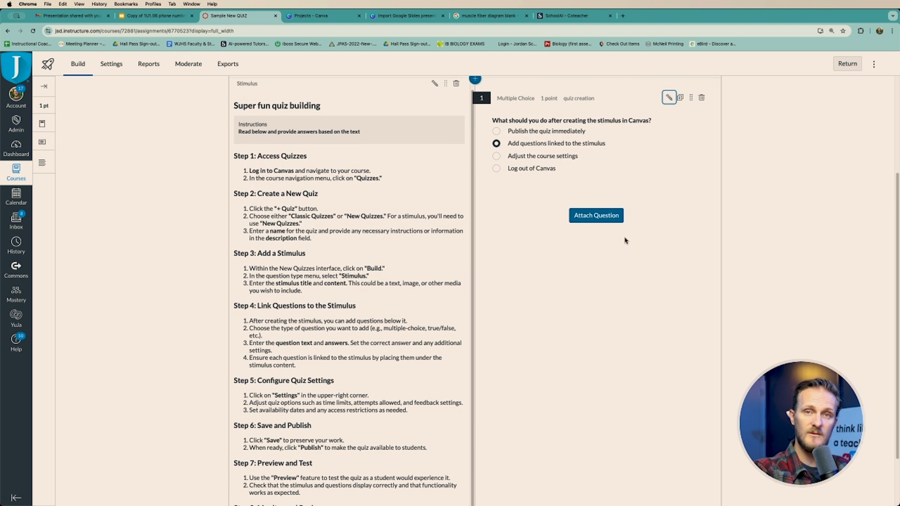
click(596, 217)
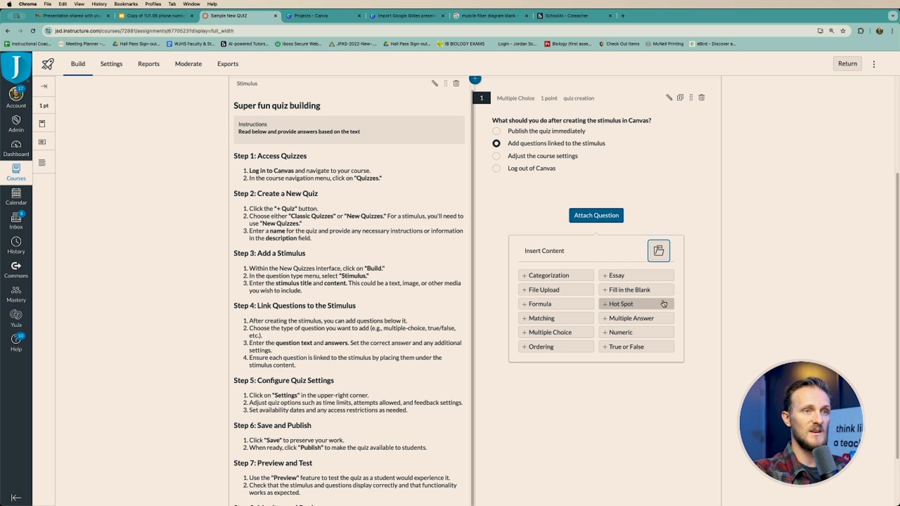
click(721, 307)
- Capture a screenshot of the Item Banks, Outcomes and Preview buttons on the Build page
scroll(722, 307, up, 3)
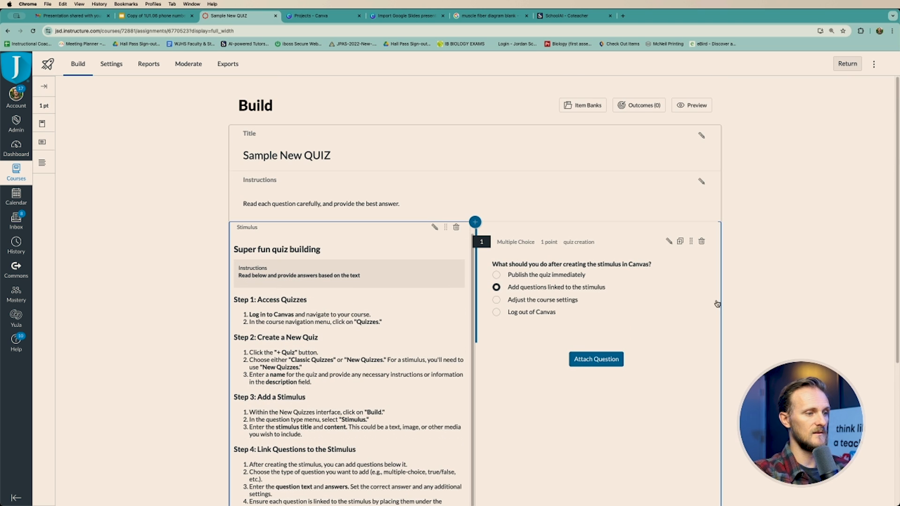
key(super+shift+4)
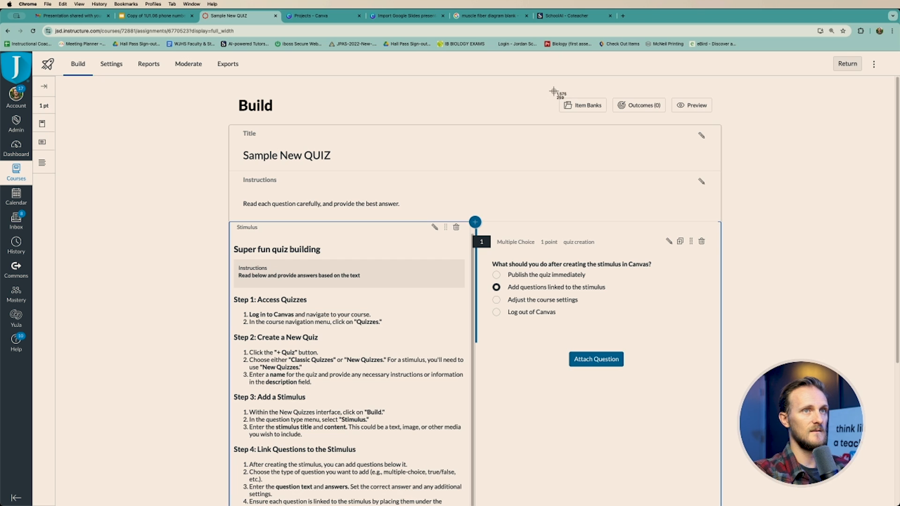
key(Escape)
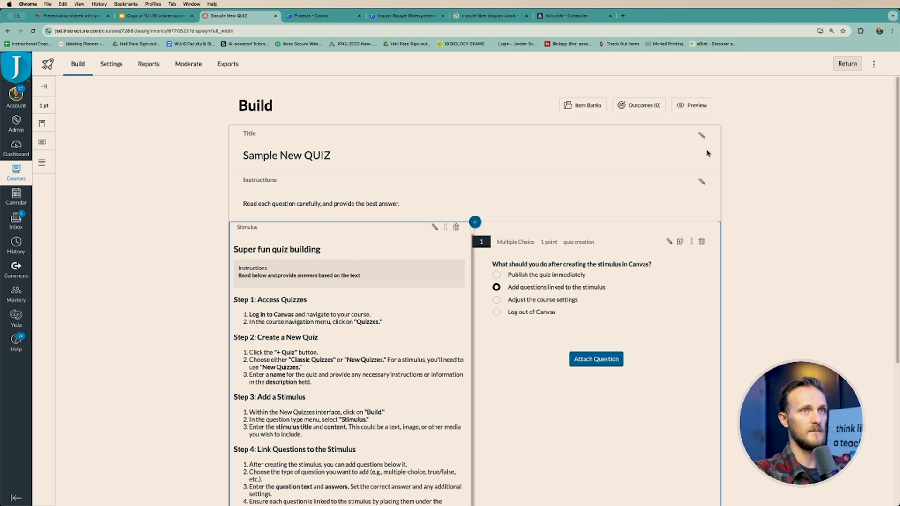
- Attach a Hot Spot question to the stimulus and title it "quiz creation"
click(608, 366)
click(624, 281)
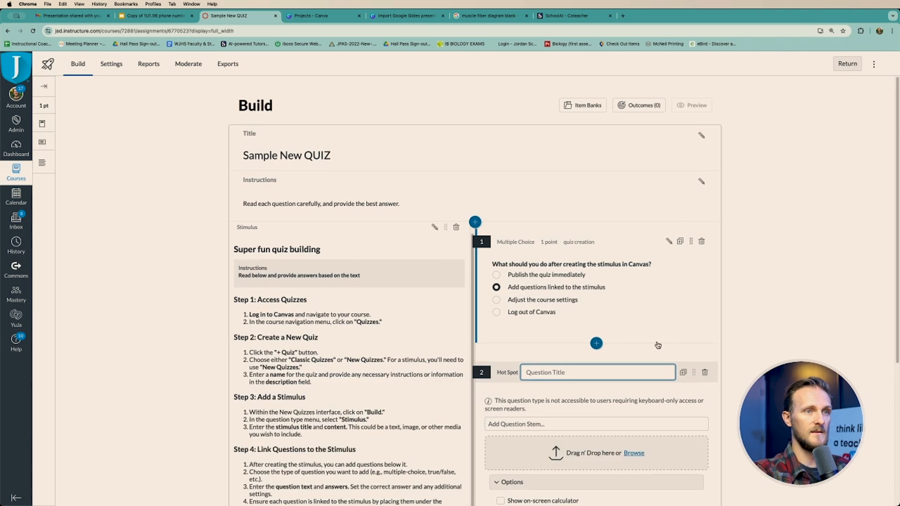
scroll(658, 345, down, 2)
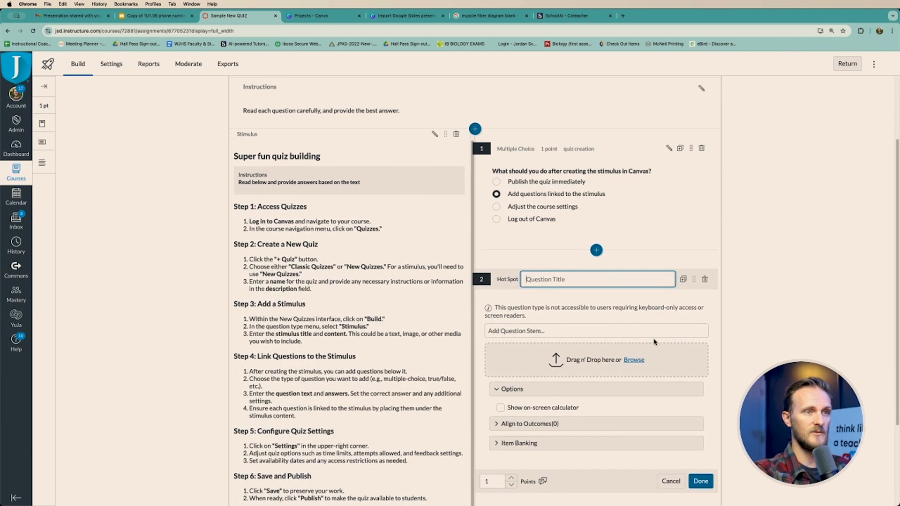
click(598, 278)
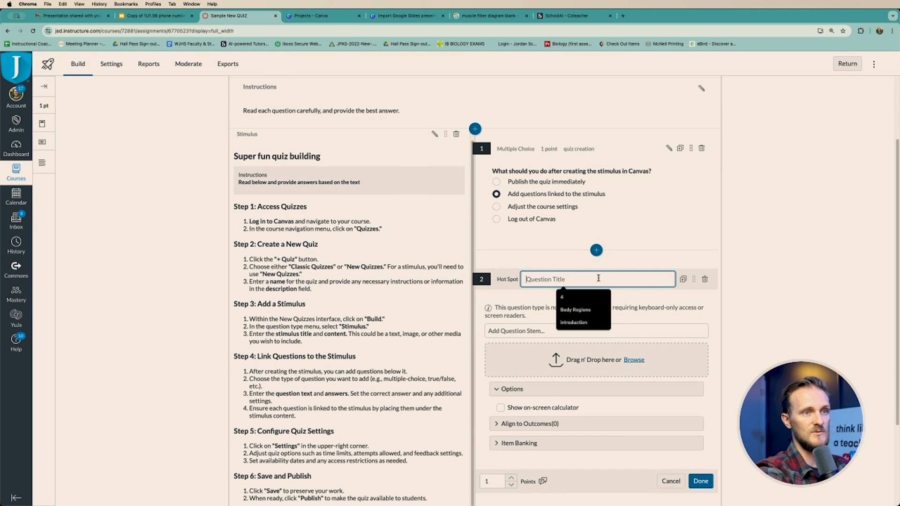
scroll(598, 278, up, 2)
scroll(599, 282, down, 2)
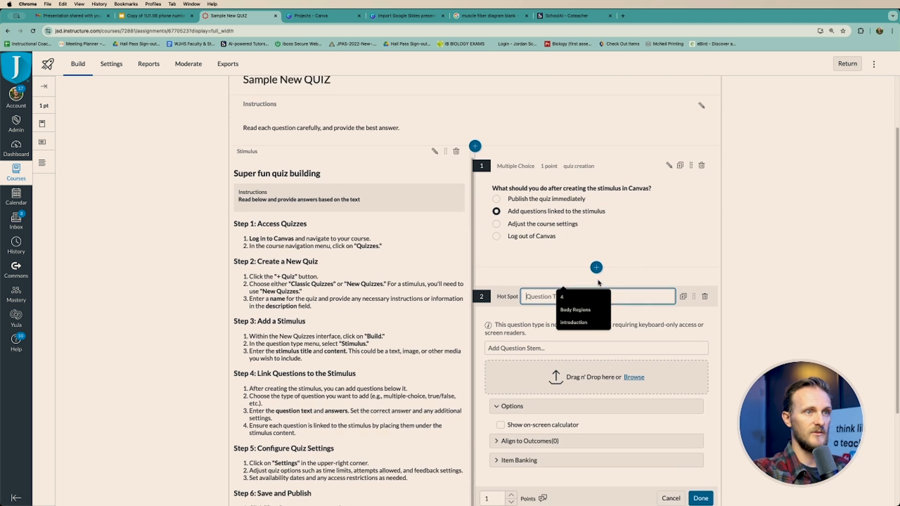
text(quiz)
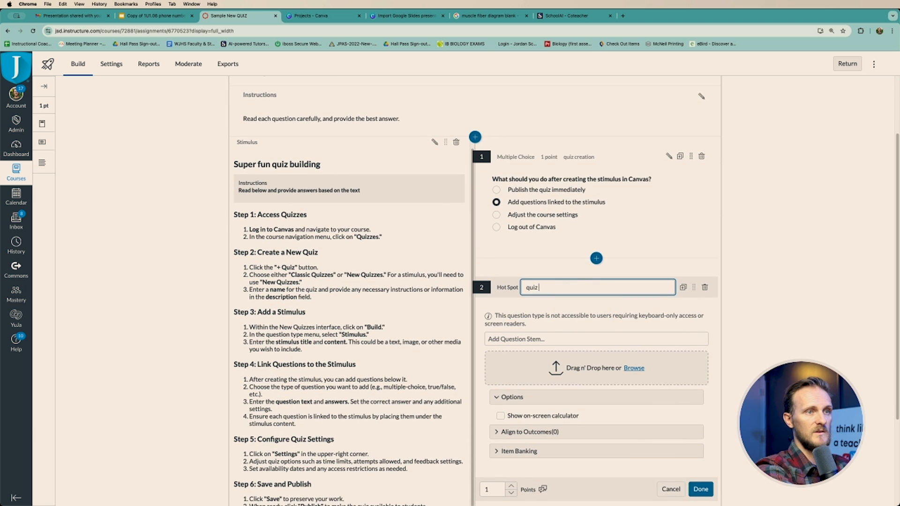
text( creation)
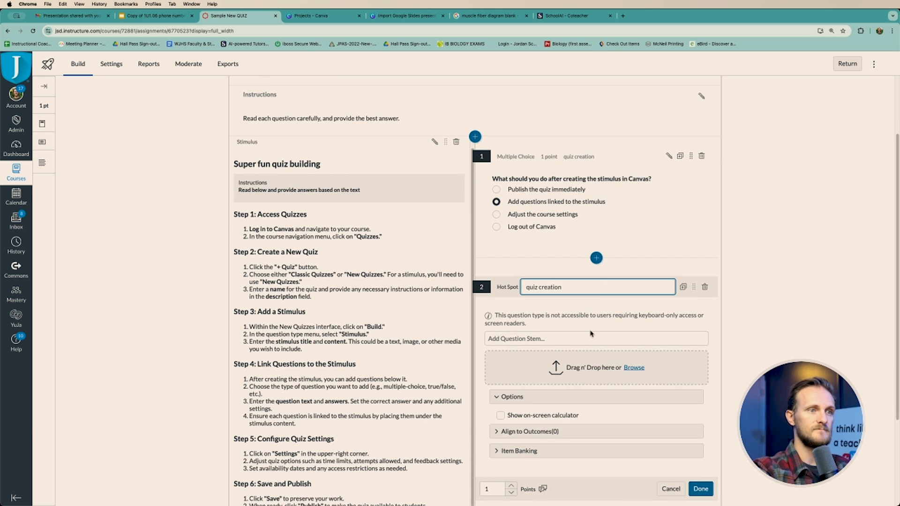
- Enter the hot spot question's stem as "Which button do you select to add items from a question bank?"
scroll(656, 307, down, 2)
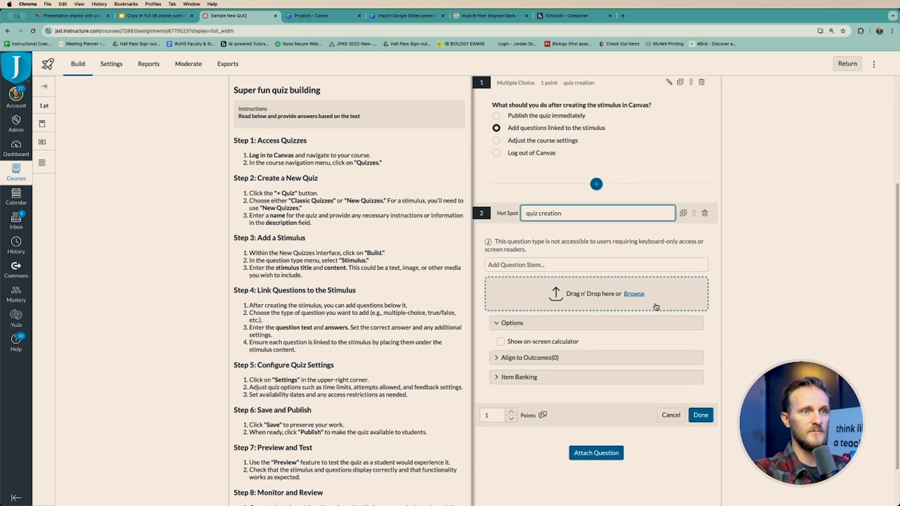
click(583, 266)
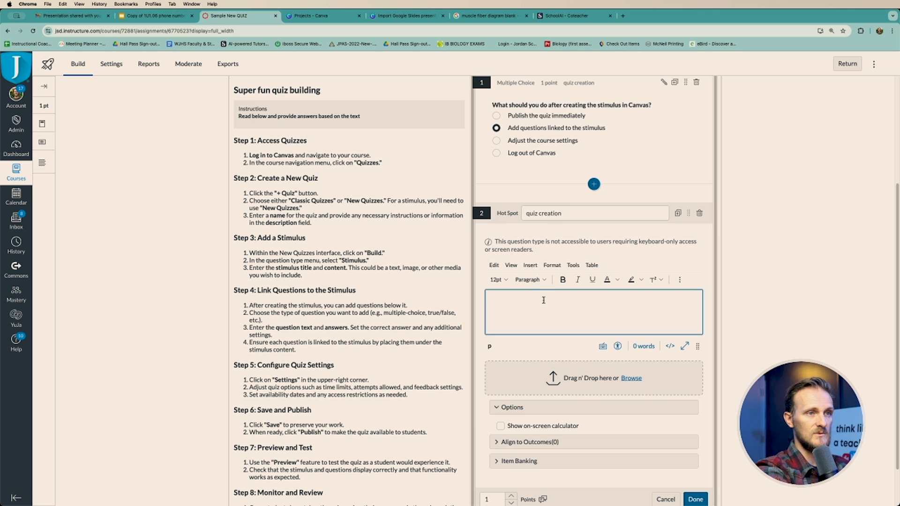
text(Whi)
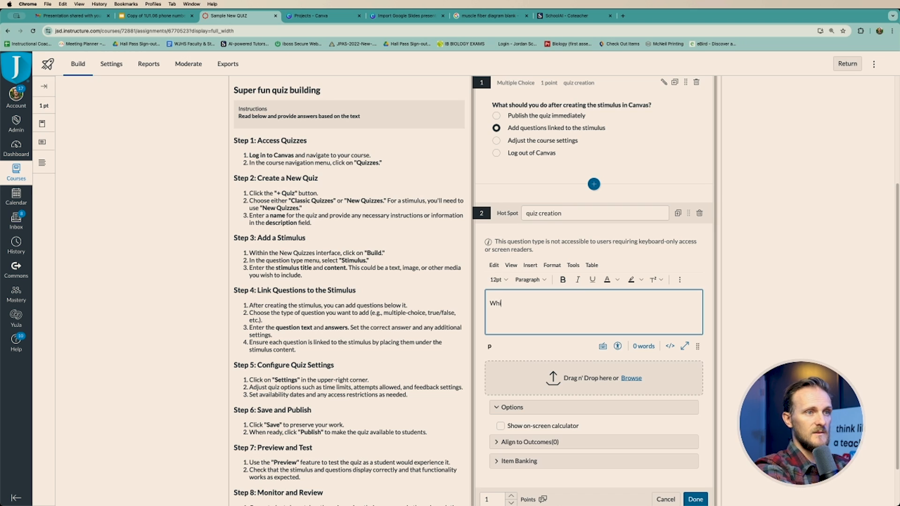
text(ch button do y)
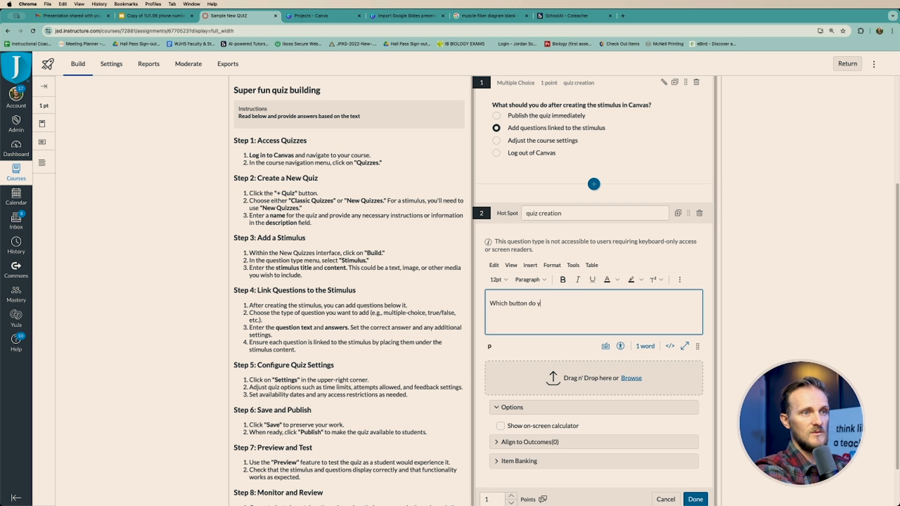
text(ou select to )
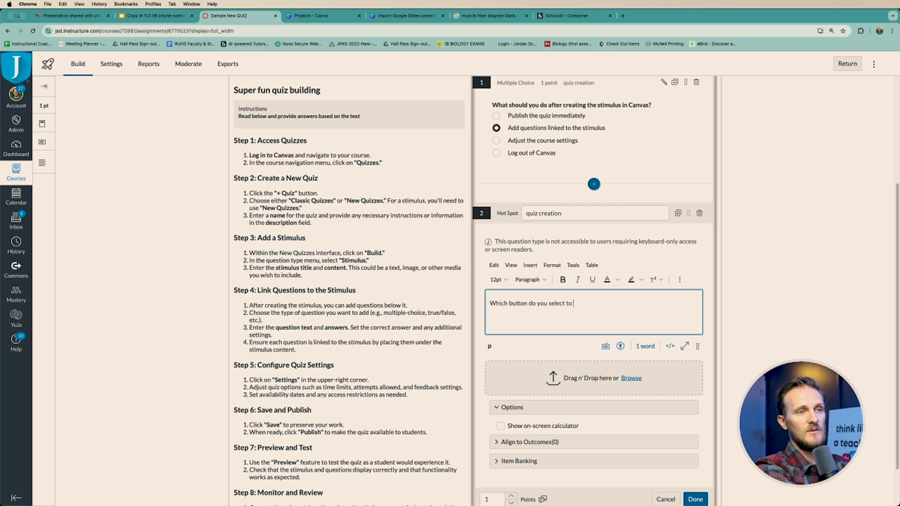
text(add items )
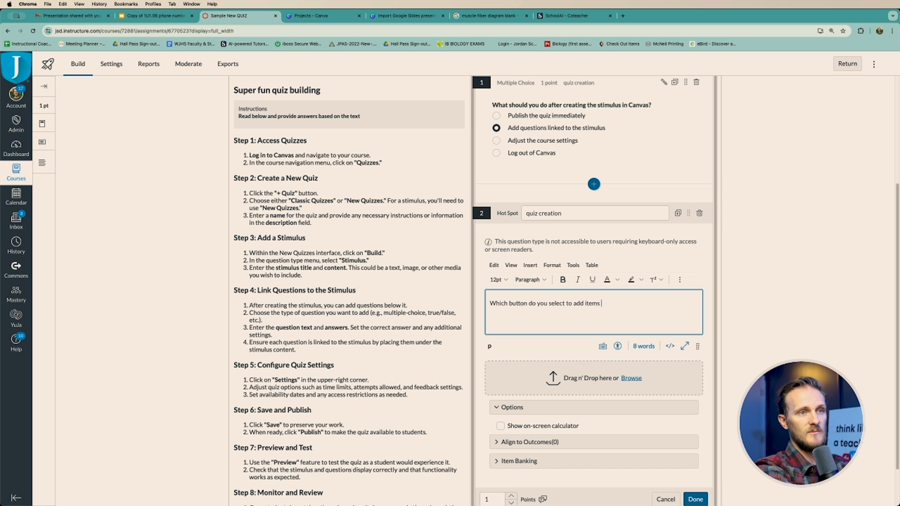
text(from a questi)
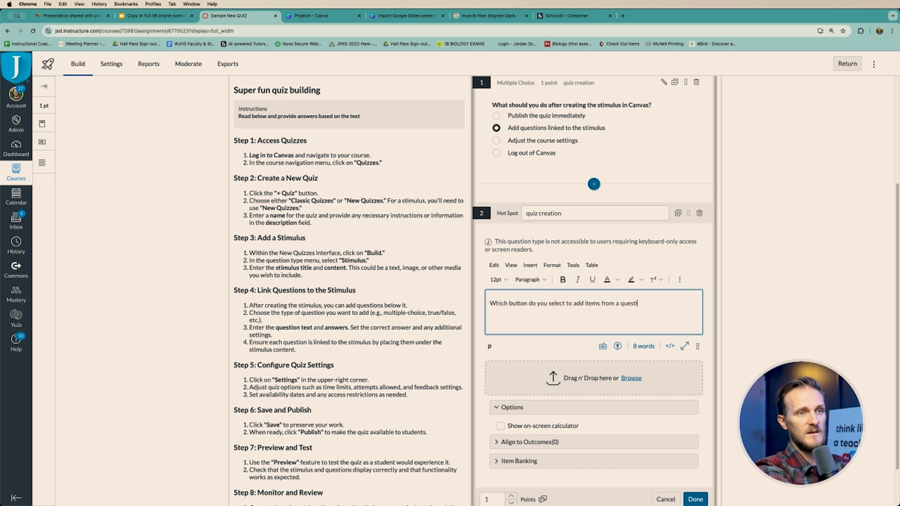
text(on bank?)
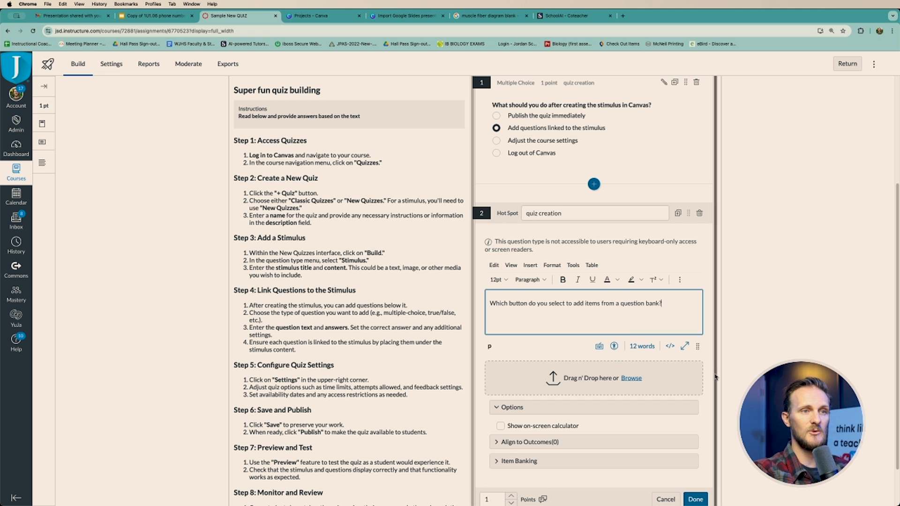
- Upload "Screenshot 2024-09-10 at 12.01.47PM" from the Desktop as the hot spot question's image
click(633, 364)
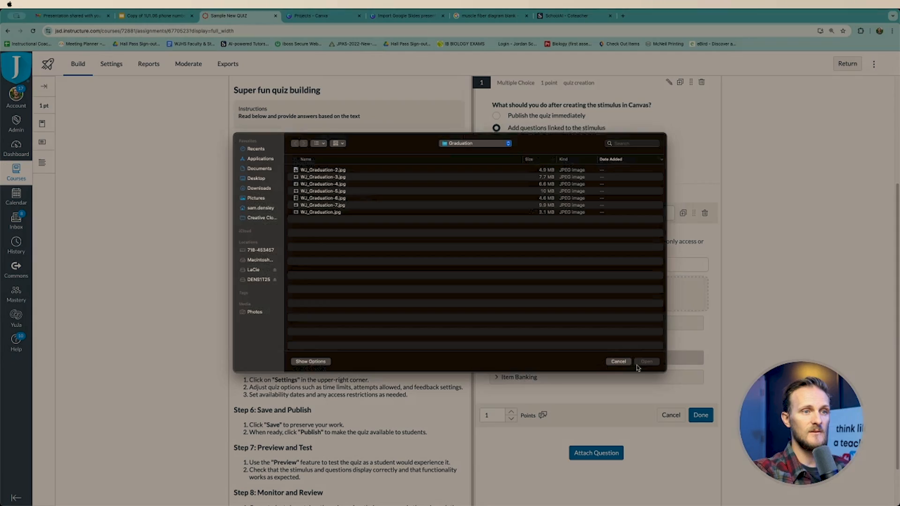
click(258, 184)
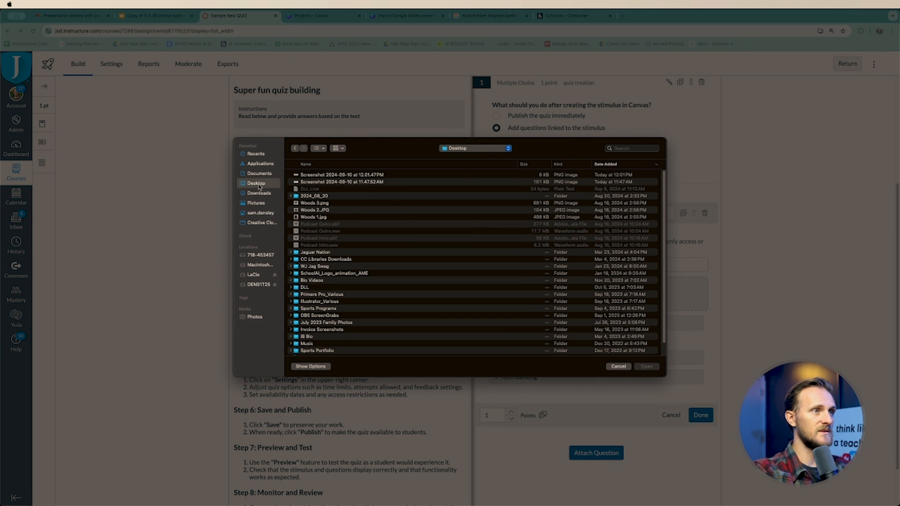
click(387, 175)
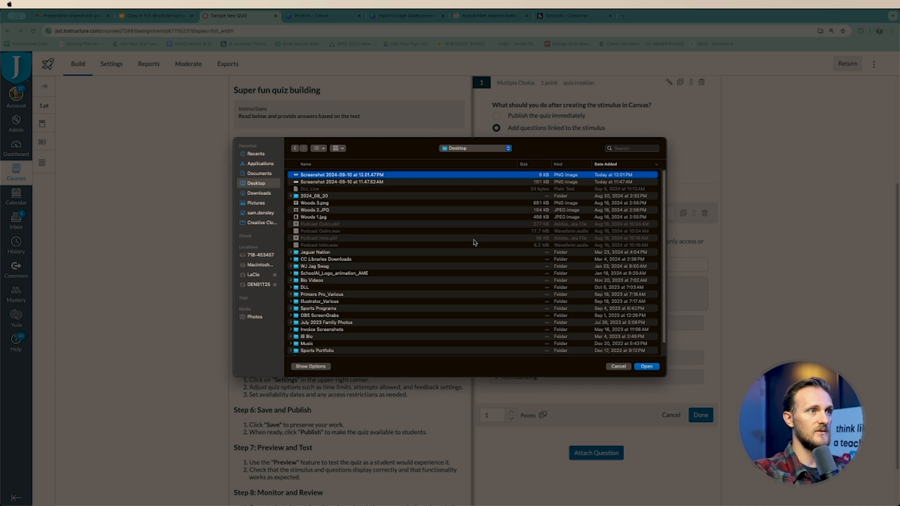
click(648, 366)
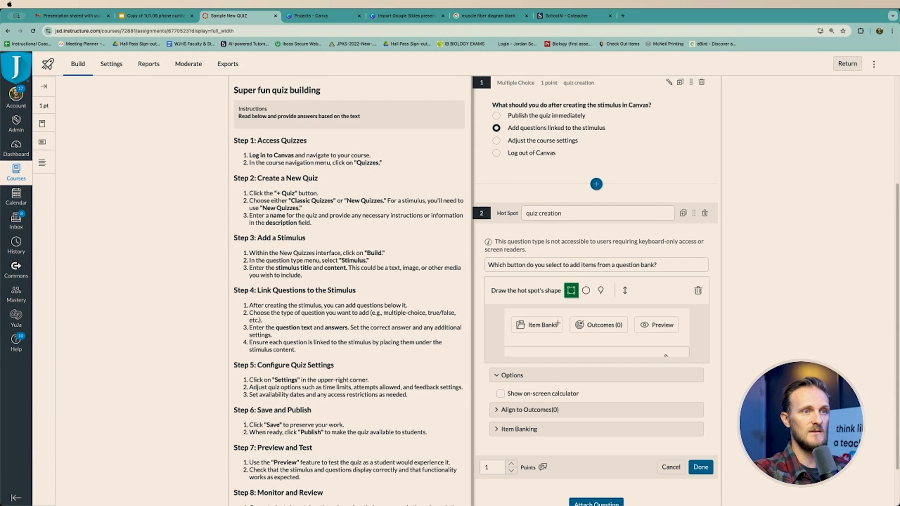
- Try drawing an irregular polygon hot spot over the Outcomes button in the uploaded image
click(601, 290)
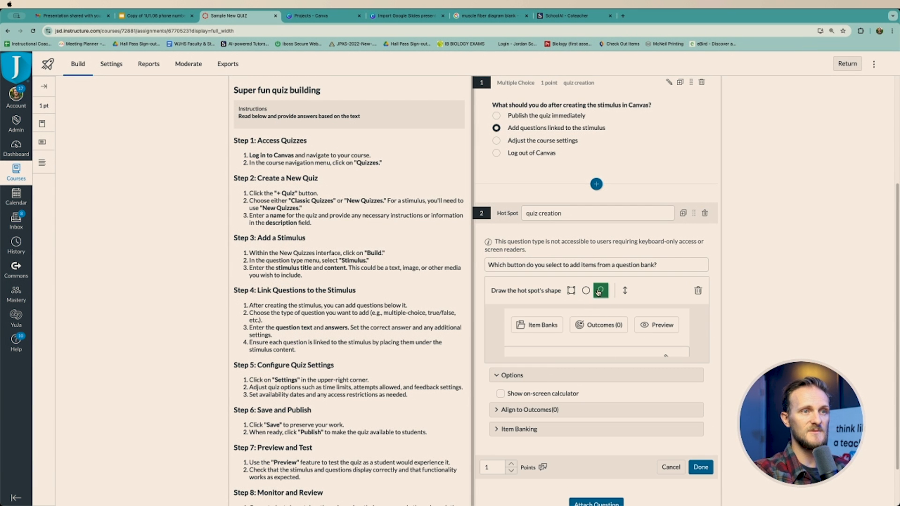
click(567, 320)
click(560, 337)
click(615, 349)
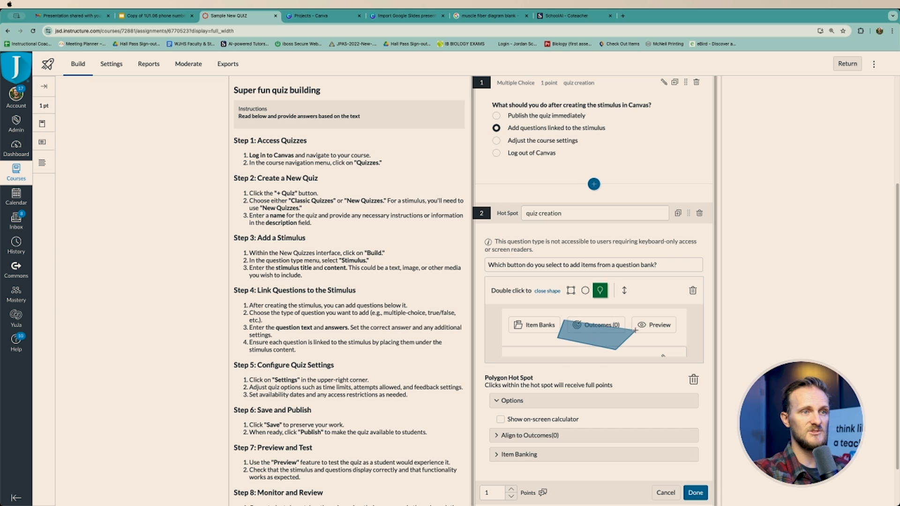
click(635, 331)
click(604, 331)
click(607, 317)
click(575, 331)
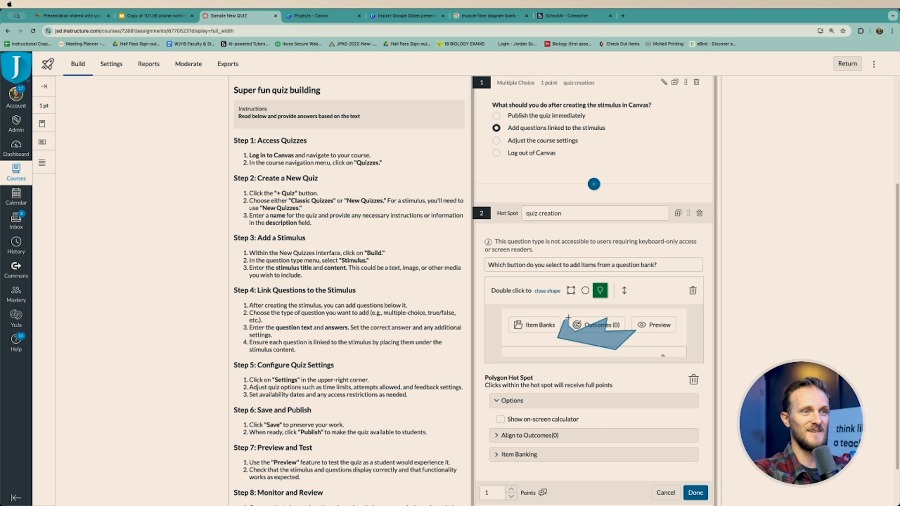
double_click(568, 317)
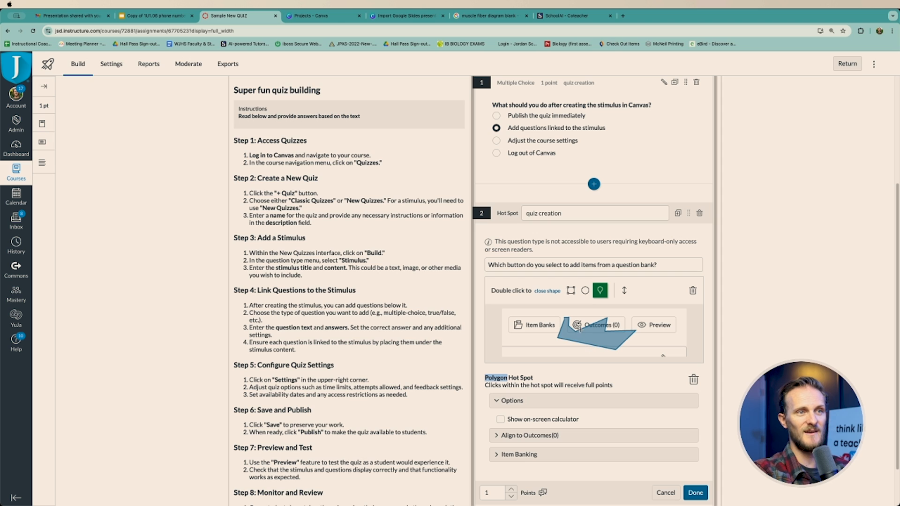
- Draw a rectangular hot spot around the Item Banks button in the image and save the question
click(570, 290)
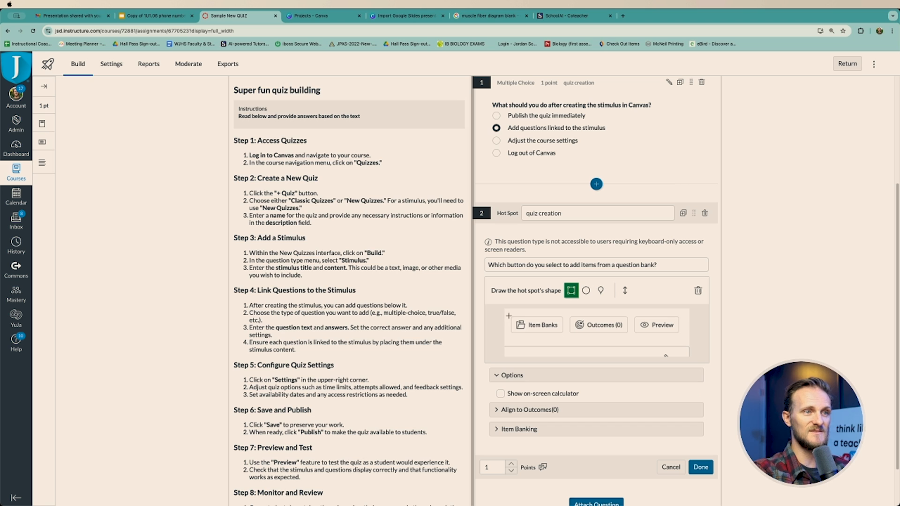
drag(508, 315, 566, 334)
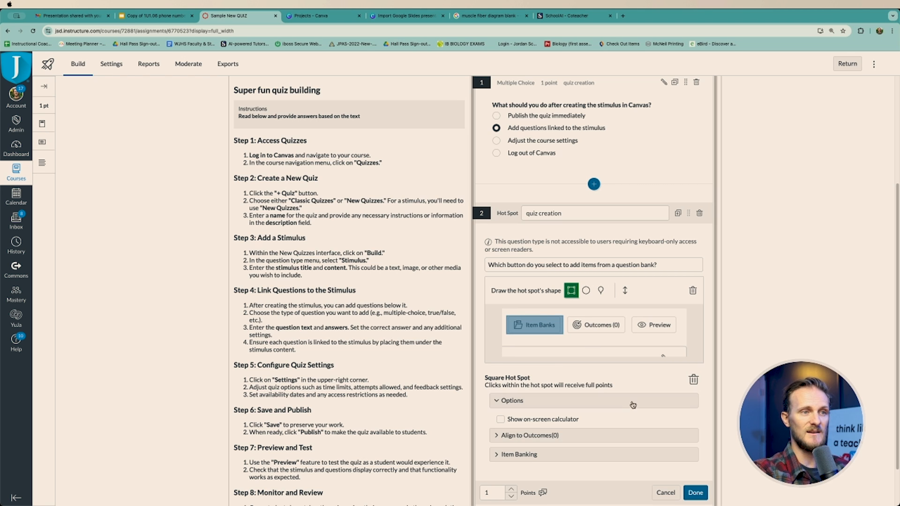
scroll(632, 405, down, 1)
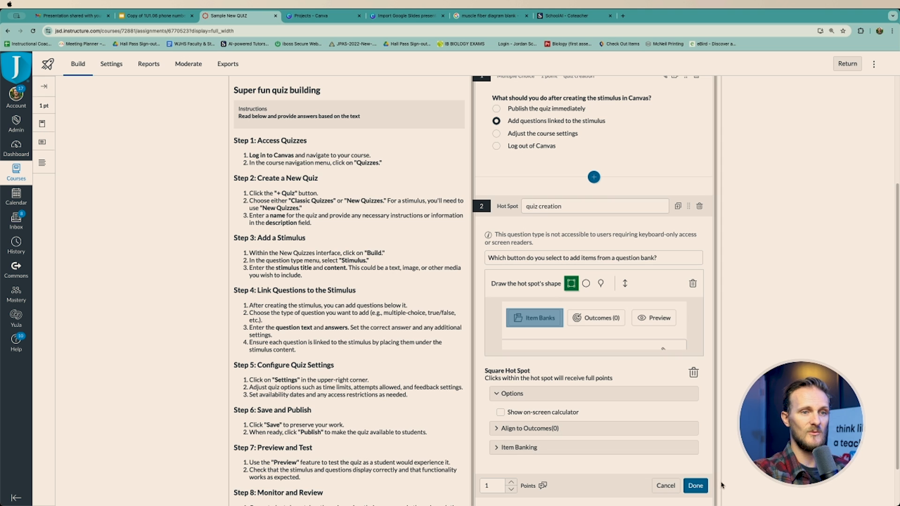
click(703, 486)
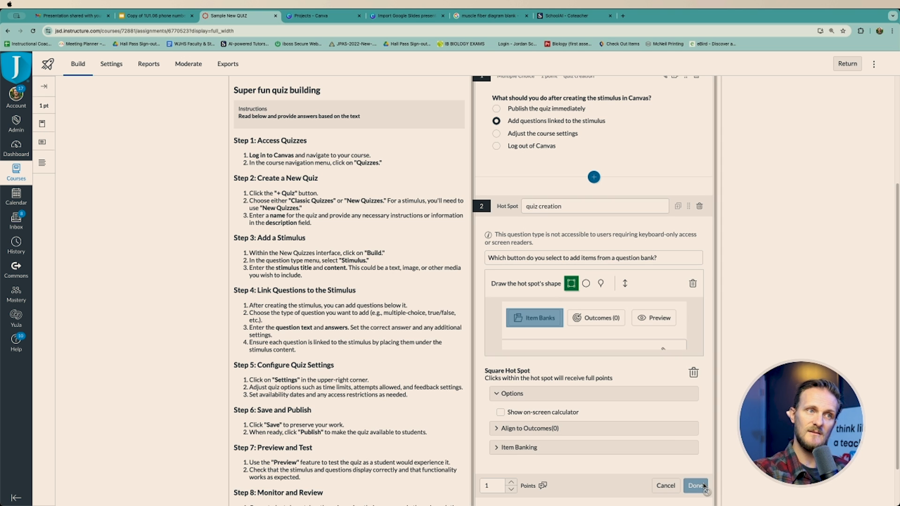
- Attach an Ordering question to the stimulus below the hot spot question
scroll(666, 285, up, 3)
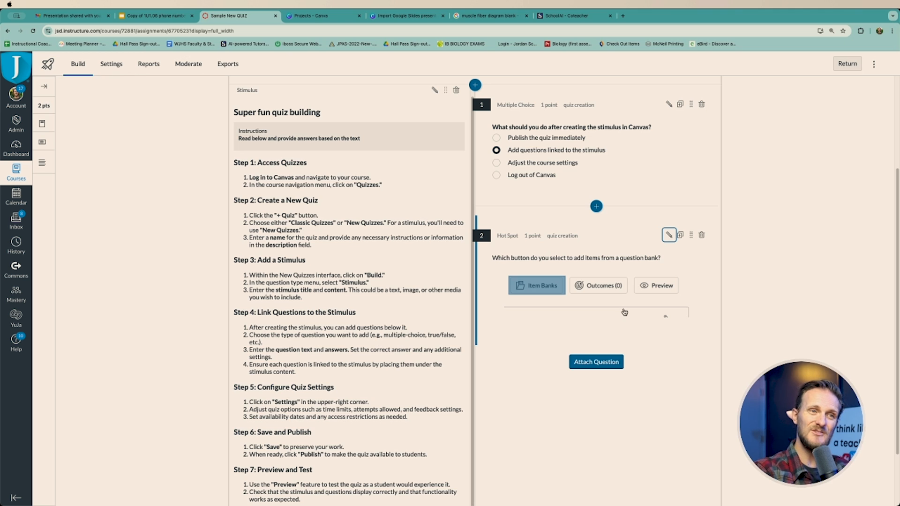
scroll(584, 287, down, 2)
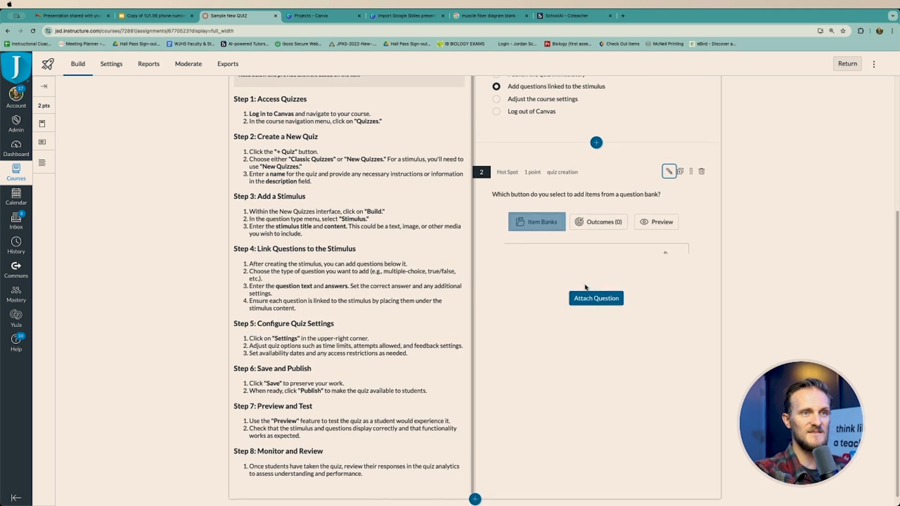
scroll(589, 271, up, 4)
scroll(591, 256, up, 1)
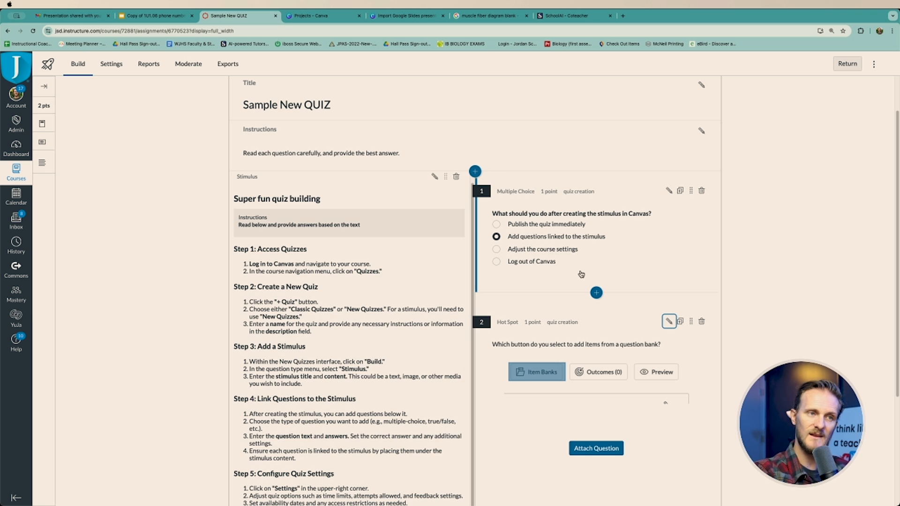
scroll(609, 390, down, 3)
click(609, 392)
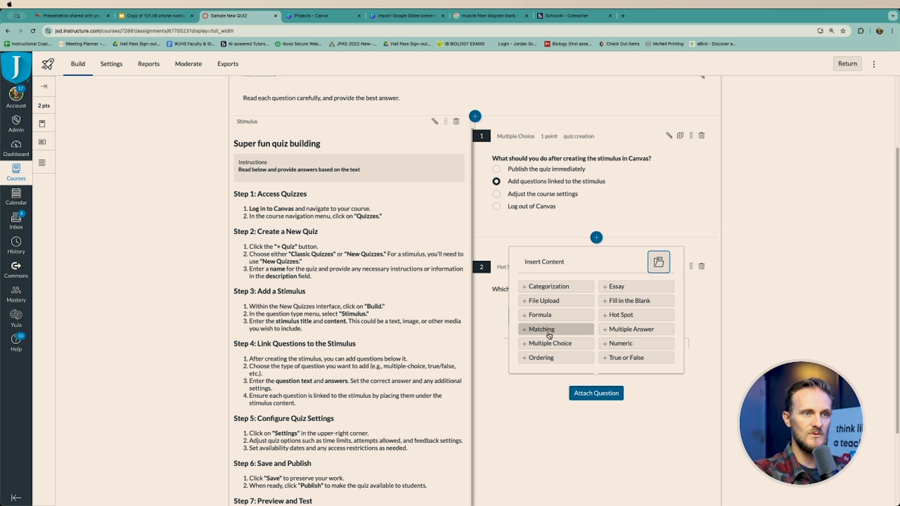
click(542, 358)
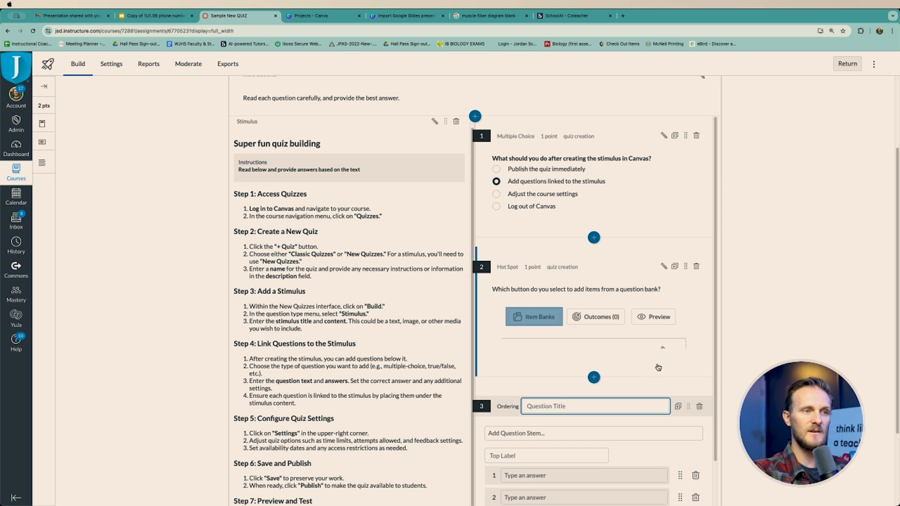
scroll(658, 367, down, 3)
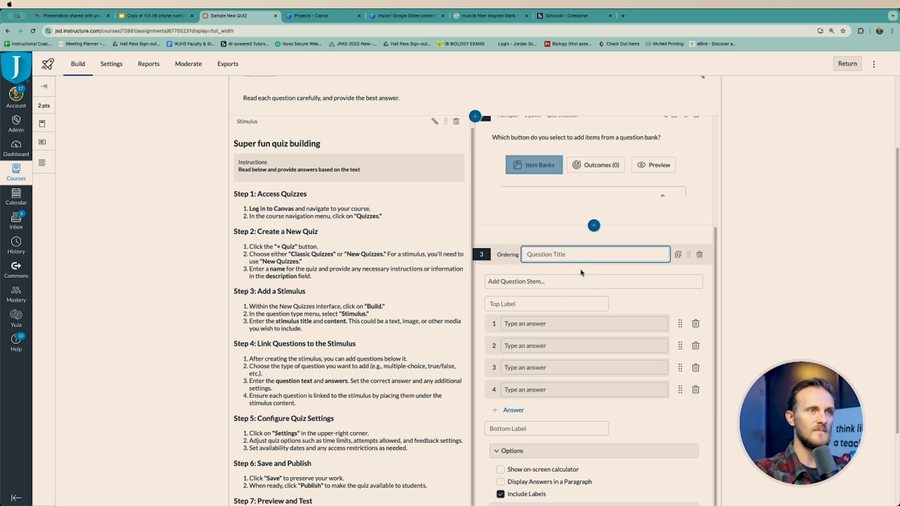
- Title the ordering question "quiz creation" and enter "Place the steps in order" as its question stem
text(qui)
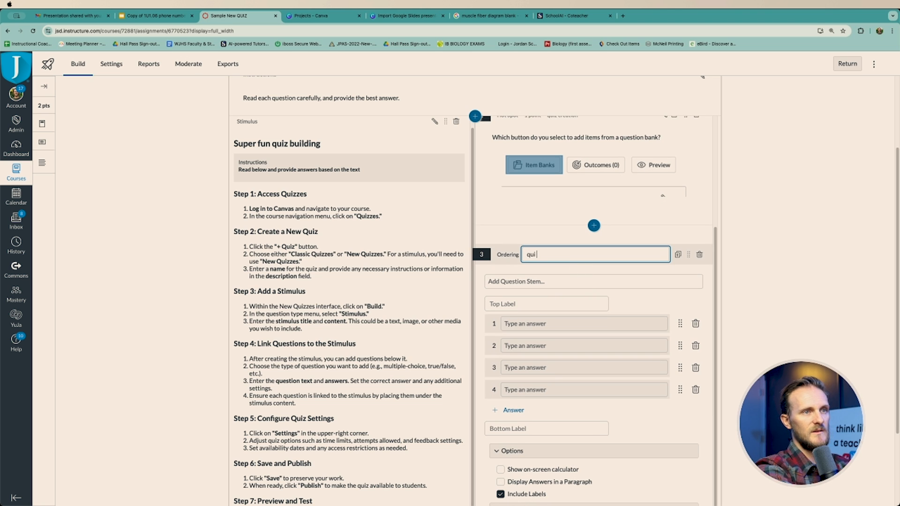
text(z creation)
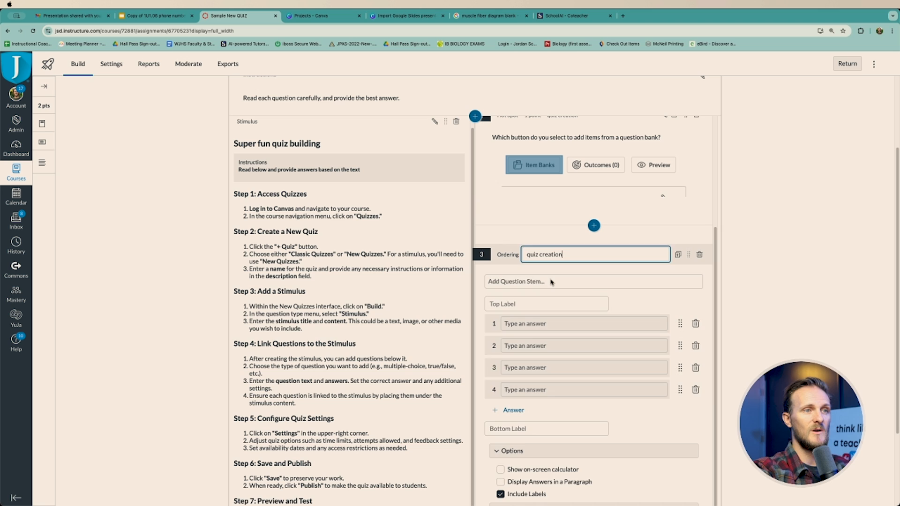
click(554, 281)
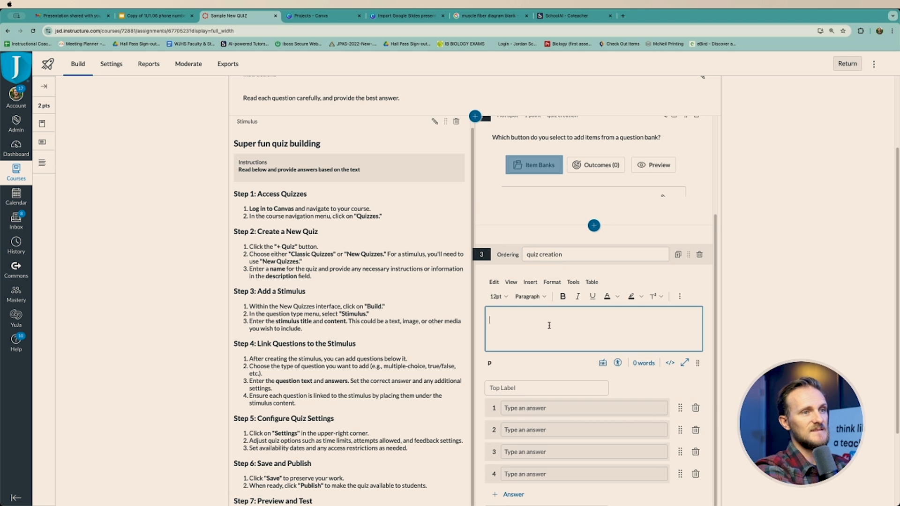
text(Place the ste)
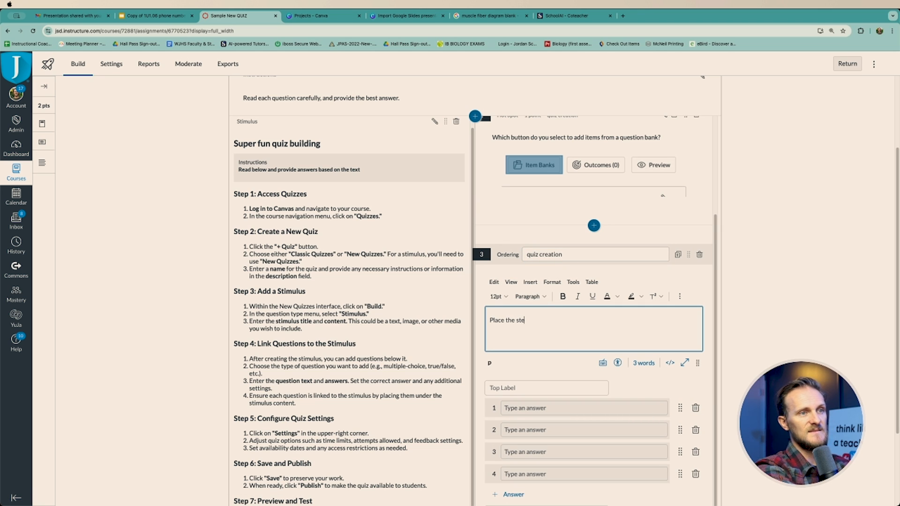
text(ps in order)
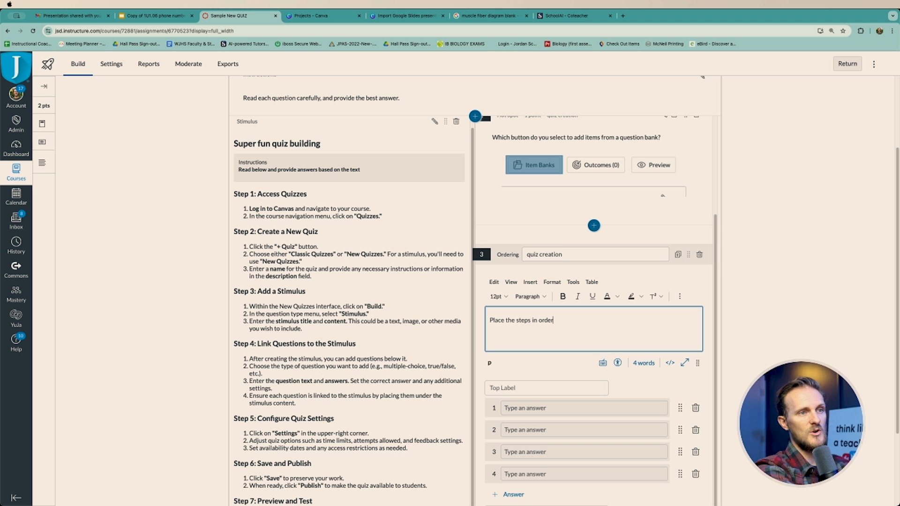
- Enter "access quizzes" as the first answer and "create a new quiz" as the second answer of the ordering question
scroll(587, 348, down, 3)
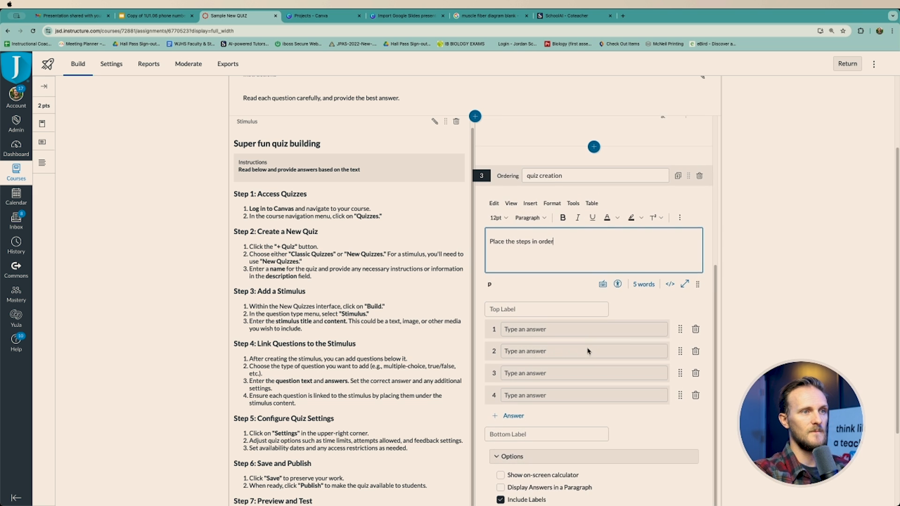
click(539, 295)
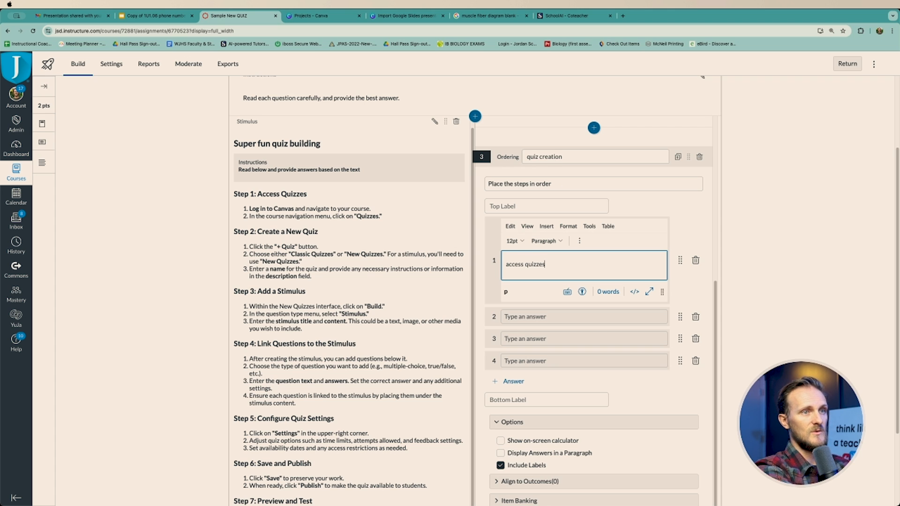
click(527, 317)
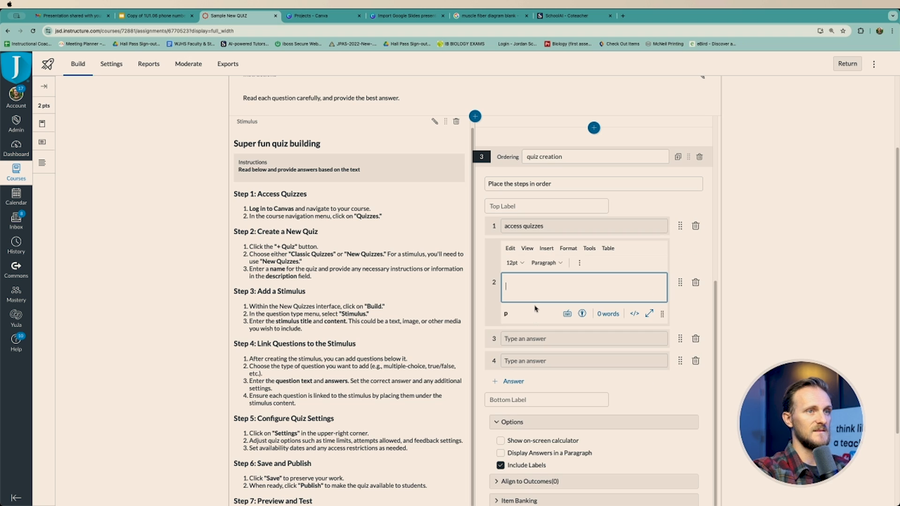
text(create)
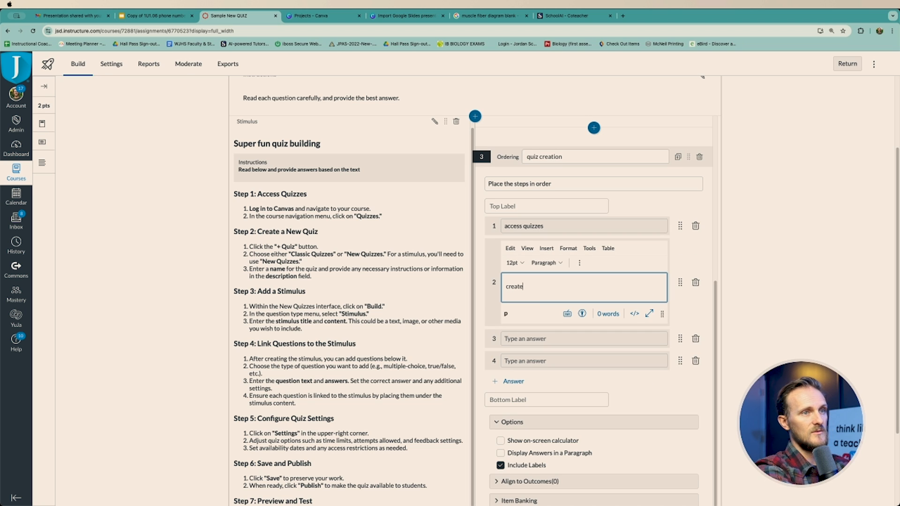
text( a new quiz)
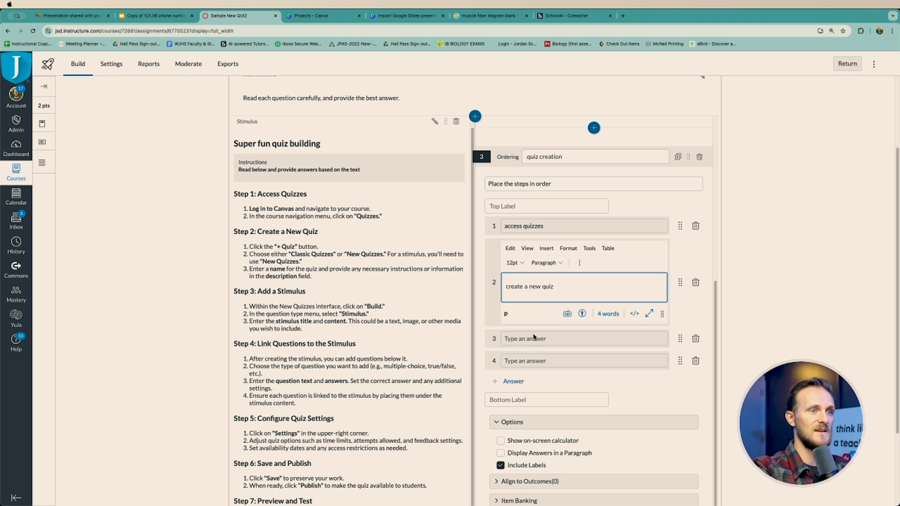
- Enter "add a stimulus" as the third answer and "link questions to the stimulus" as the fourth answer
click(534, 340)
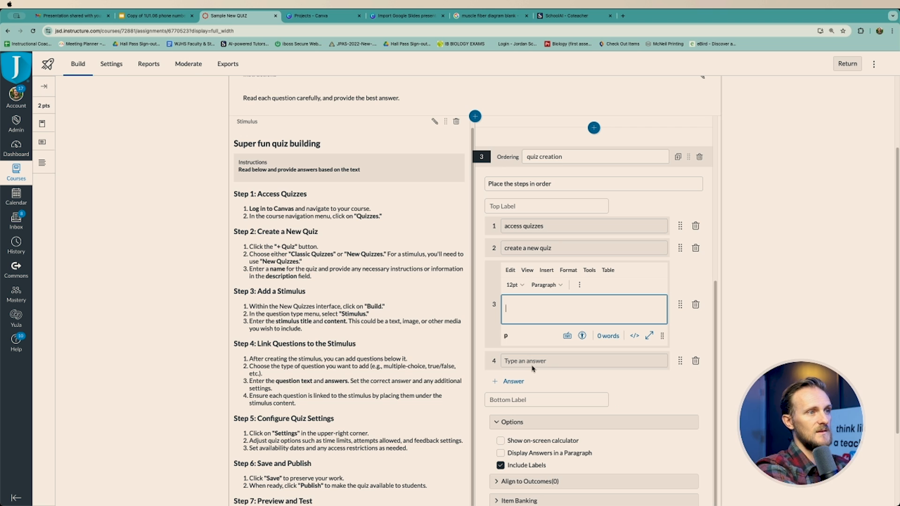
text(add a stimulus)
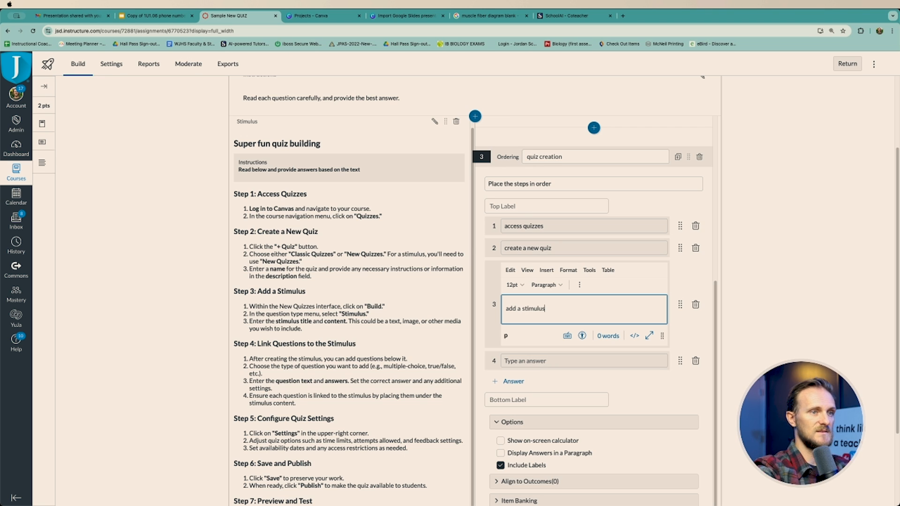
click(527, 364)
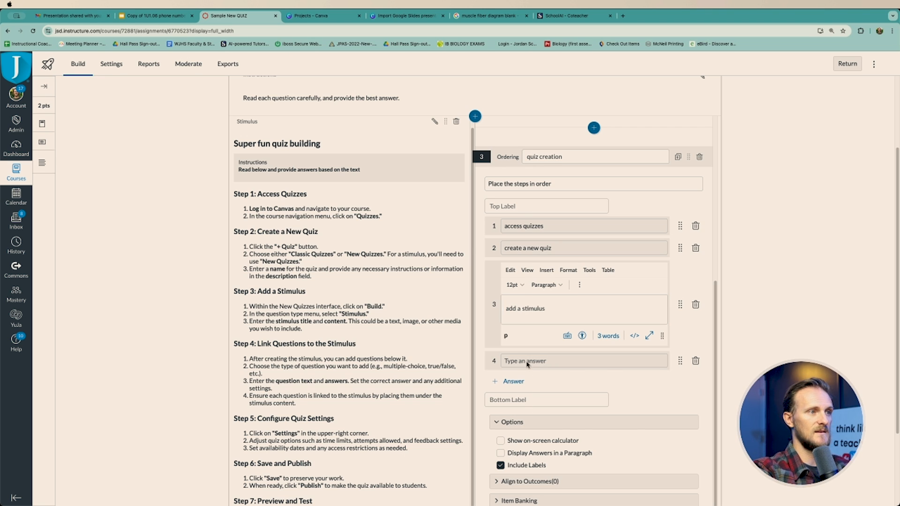
text(lin)
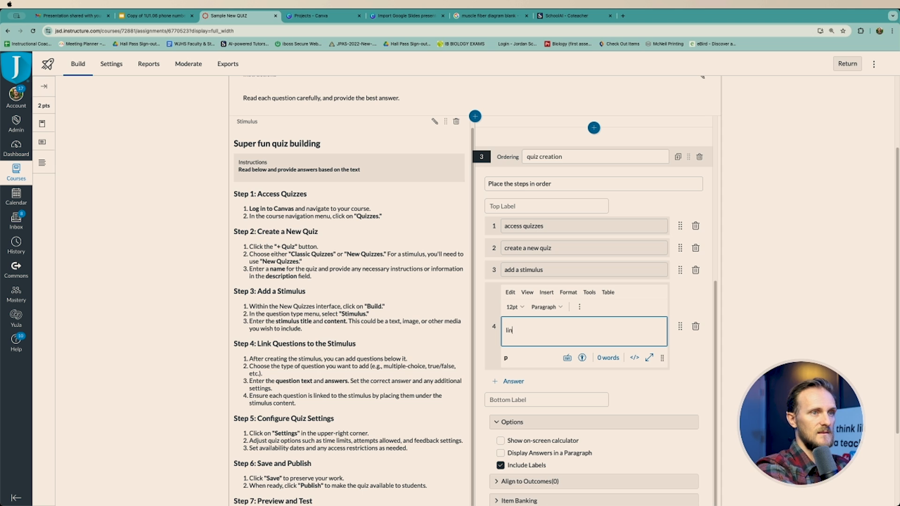
text(k questions t)
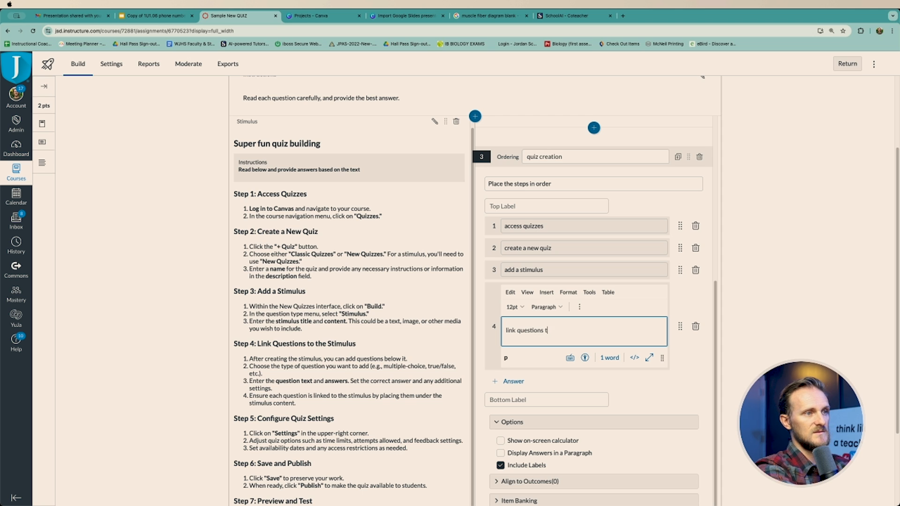
text(o the stim)
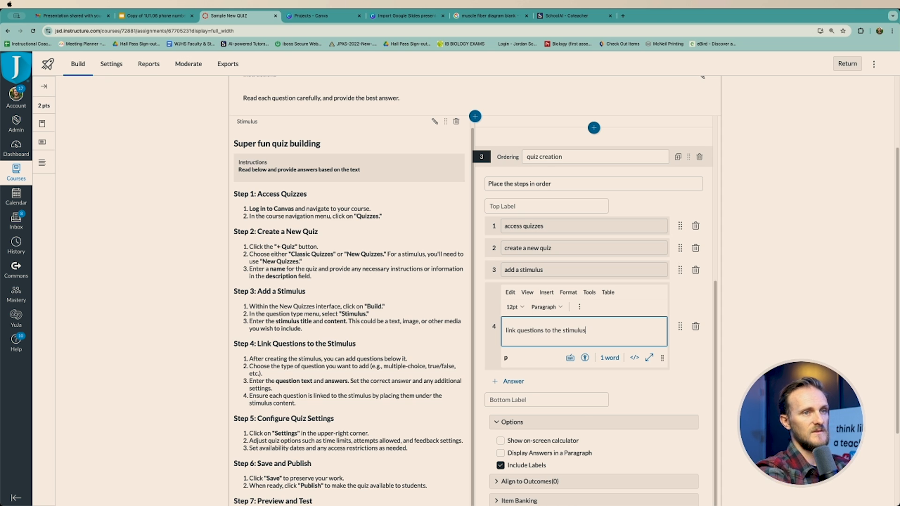
text(ulus)
click(652, 393)
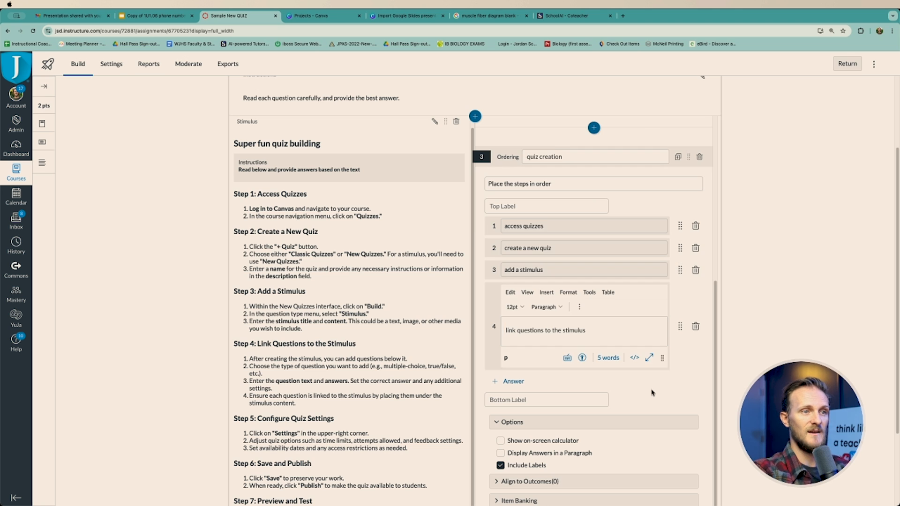
- Set the ordering question's top label to "First" and bottom label to "Last", and save the question
click(524, 275)
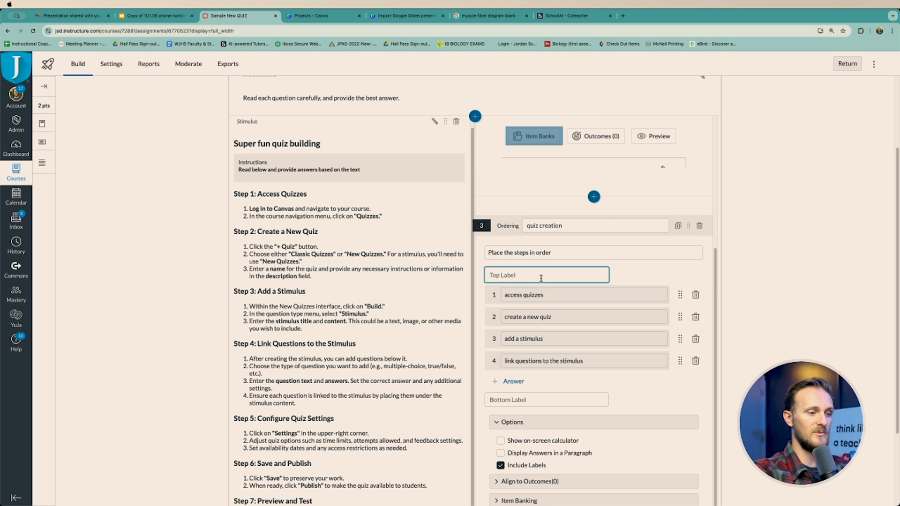
text(First)
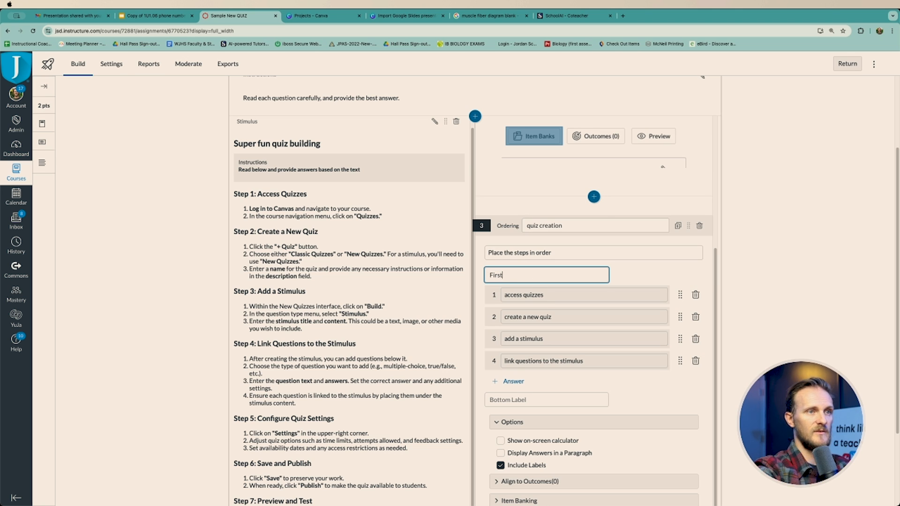
click(533, 400)
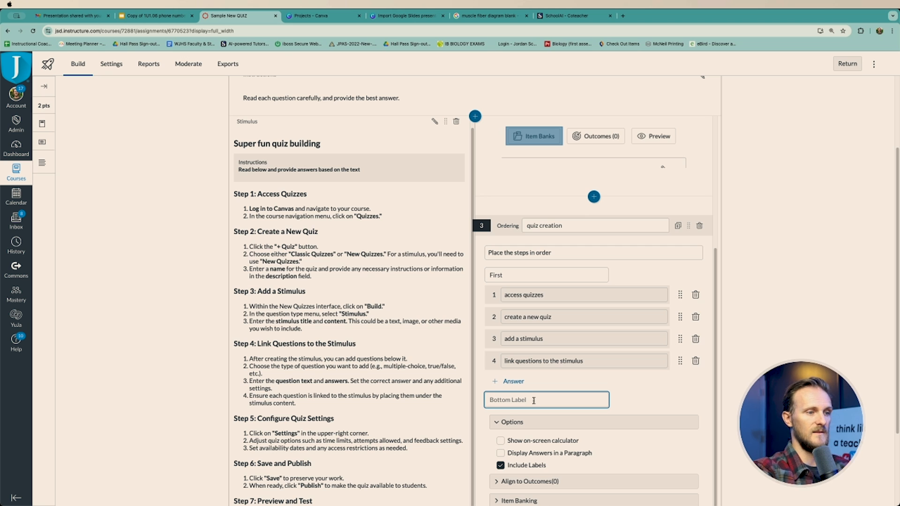
text(Last)
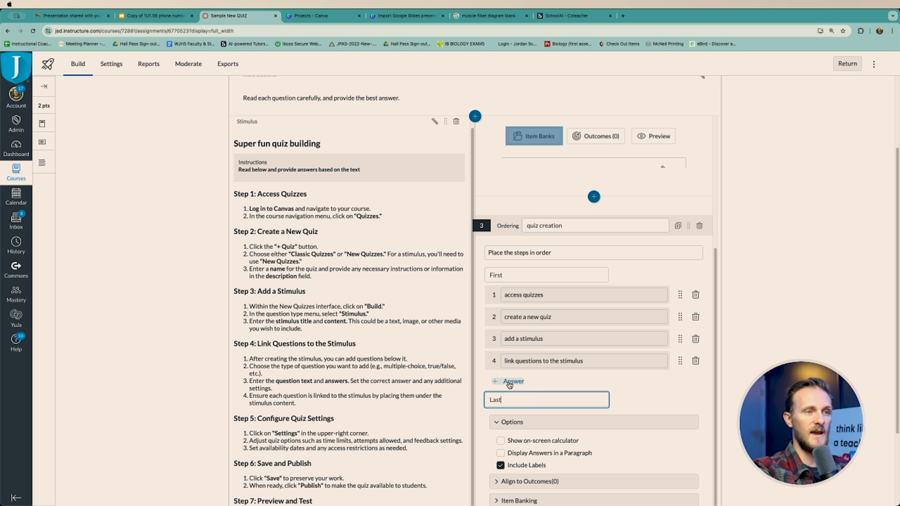
scroll(333, 343, down, 1)
scroll(333, 343, down, 3)
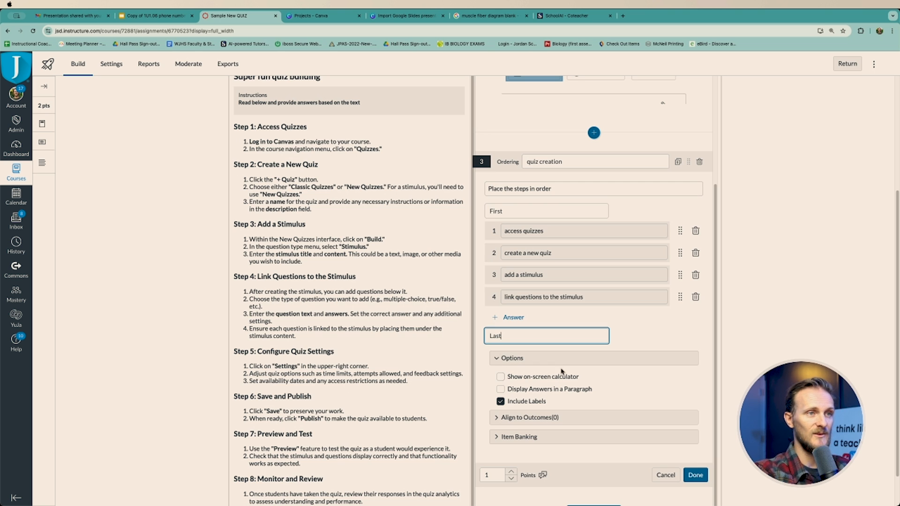
scroll(593, 412, down, 2)
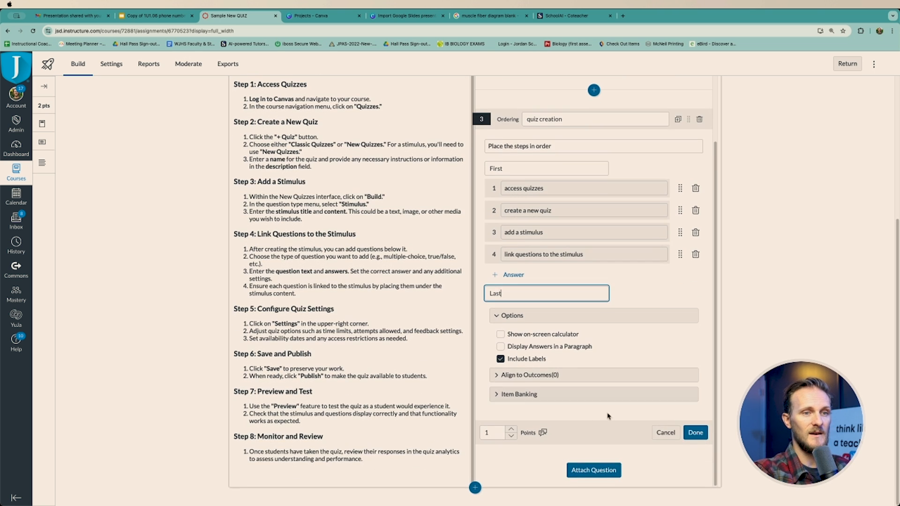
click(698, 433)
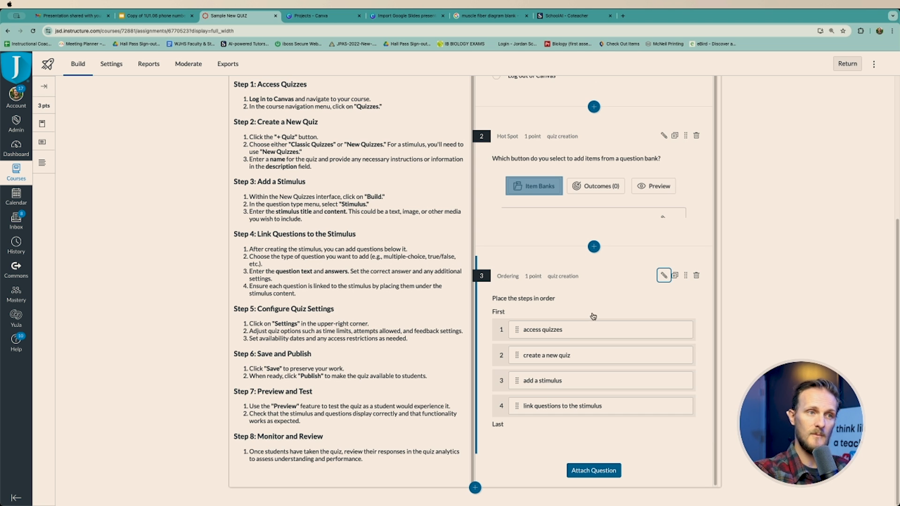
- Attach a Fill in the Blank question to the stimulus and title it "quiz creation"
click(604, 471)
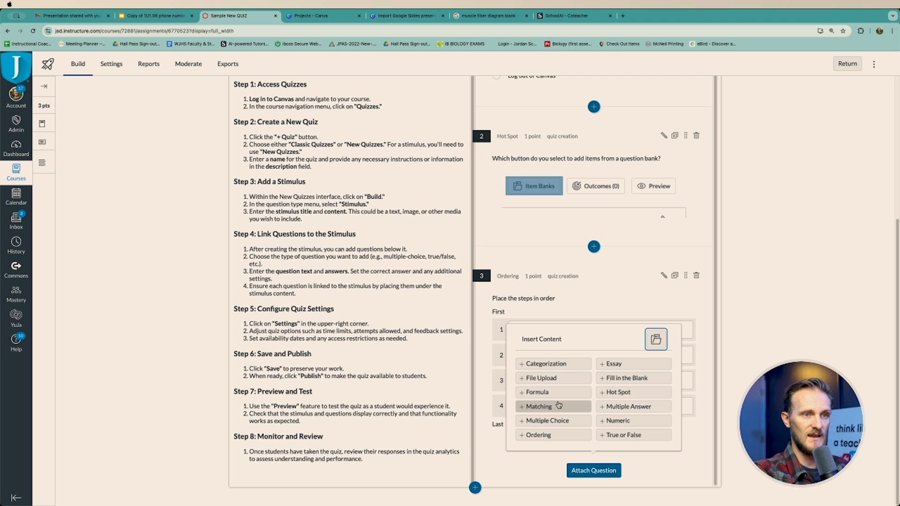
click(623, 379)
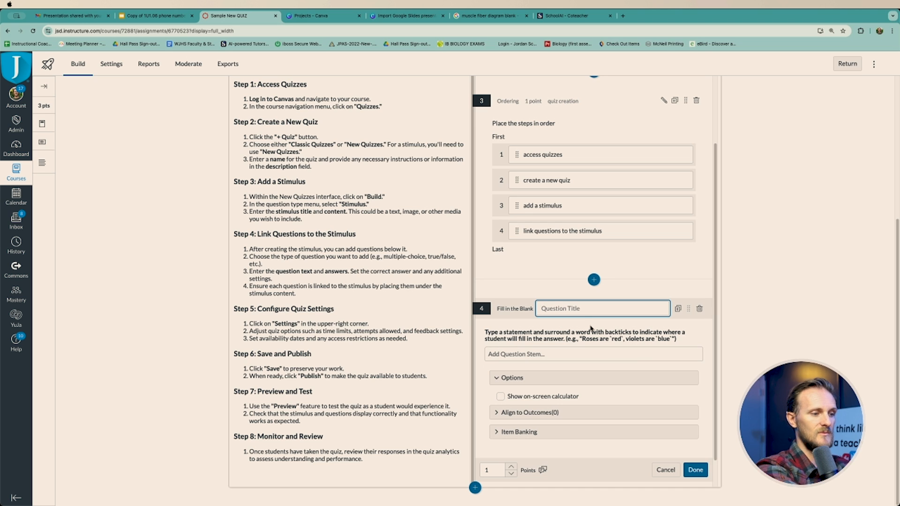
text(quiz creation)
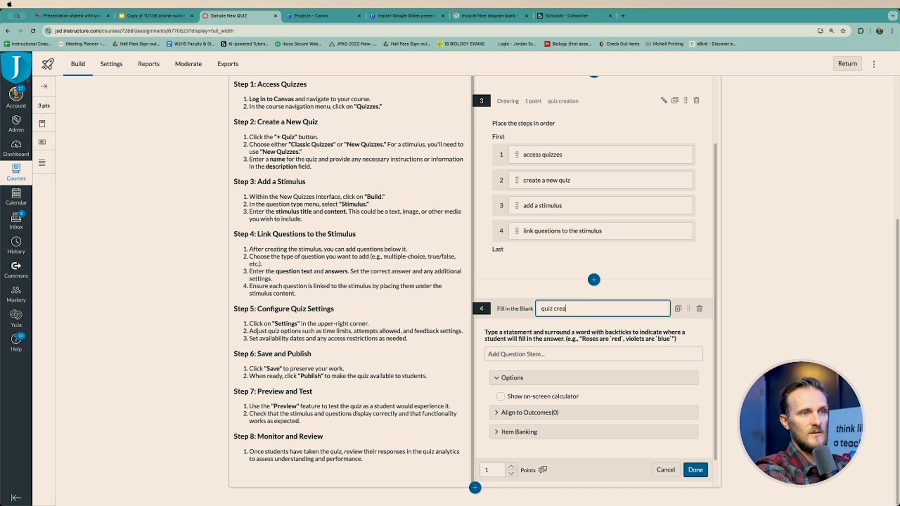
- Begin the fill-in-the-blank question stem with "Fill in the blanks. When saving and publishing first click"
click(575, 351)
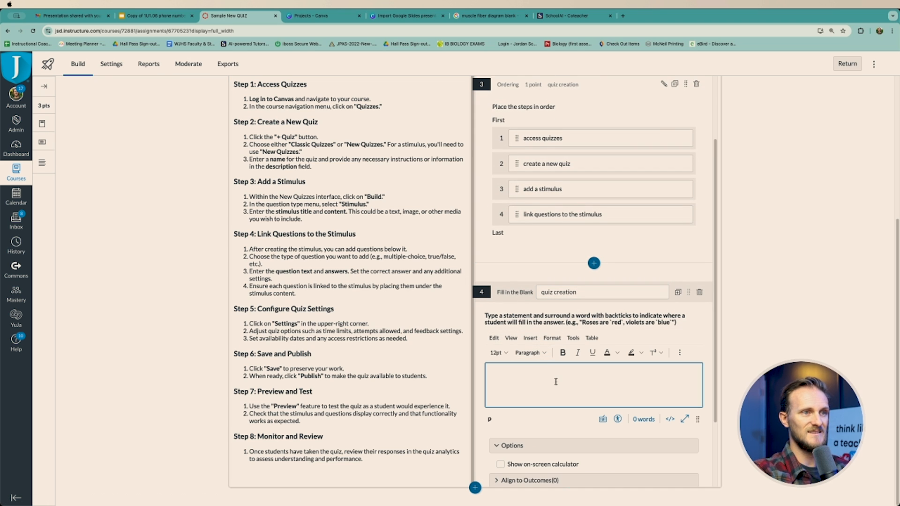
text(Fi)
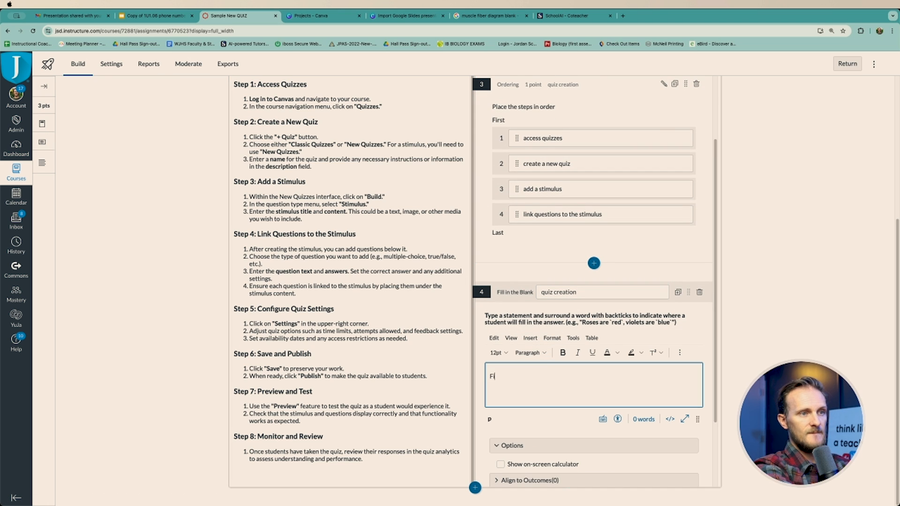
text(ll in the blanks.)
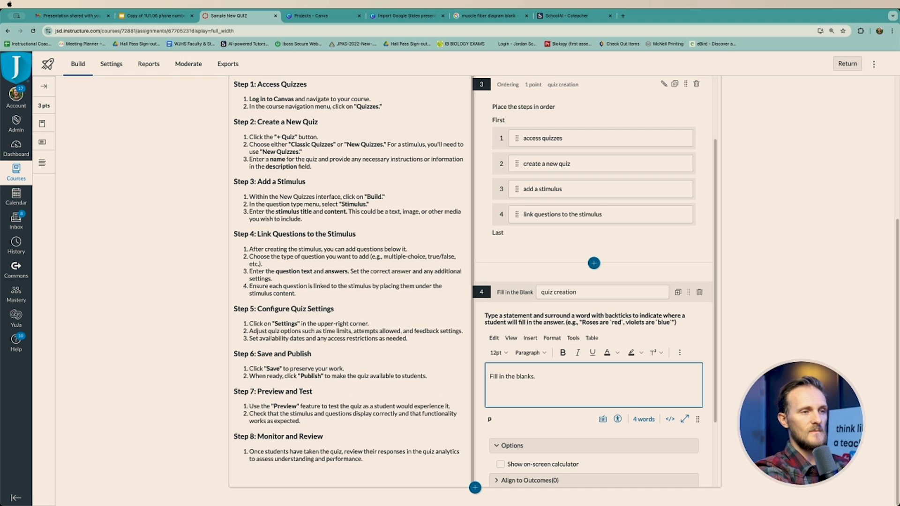
text( When)
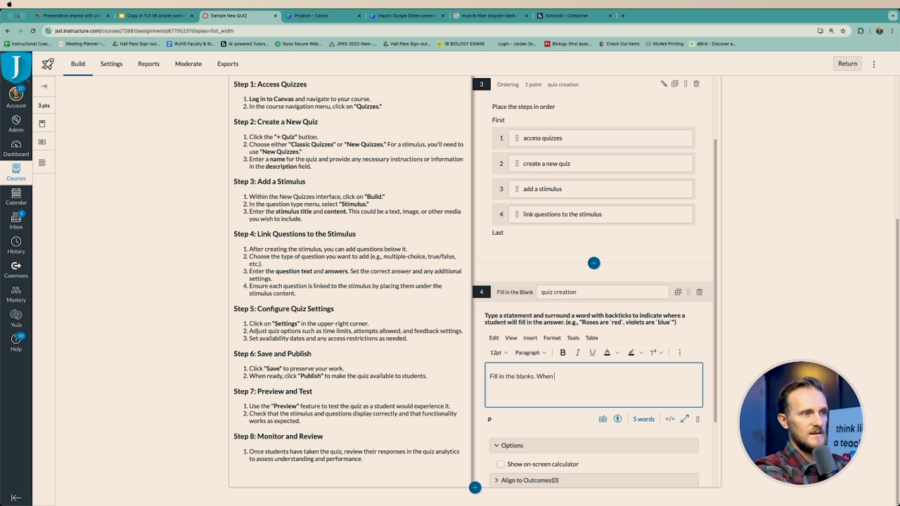
text( saving and publishing firs)
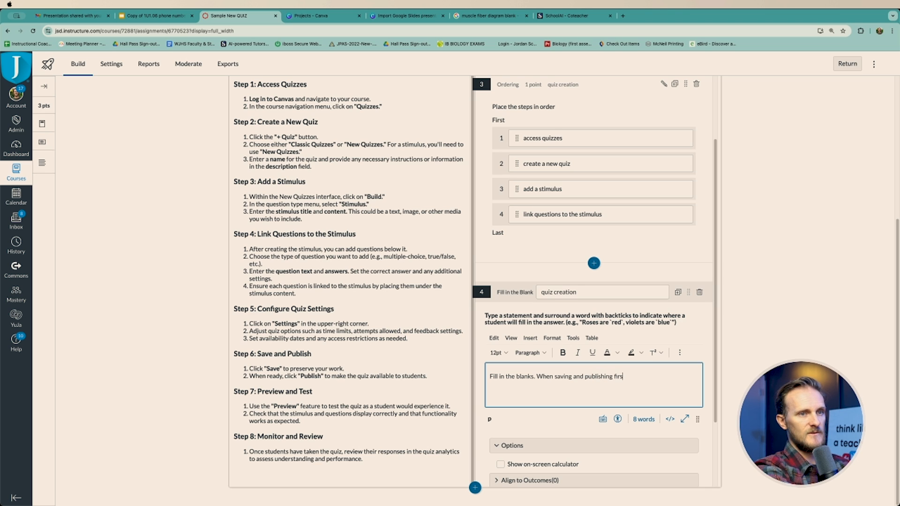
text(click)
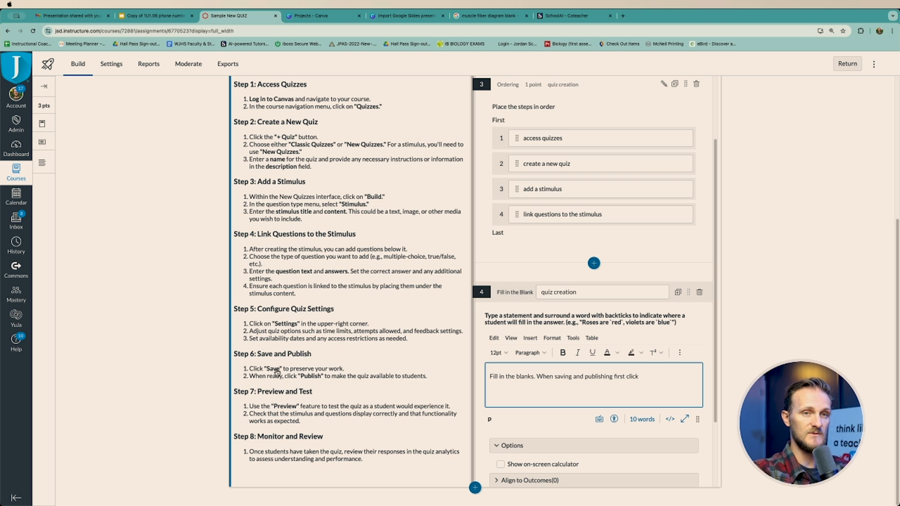
click(609, 322)
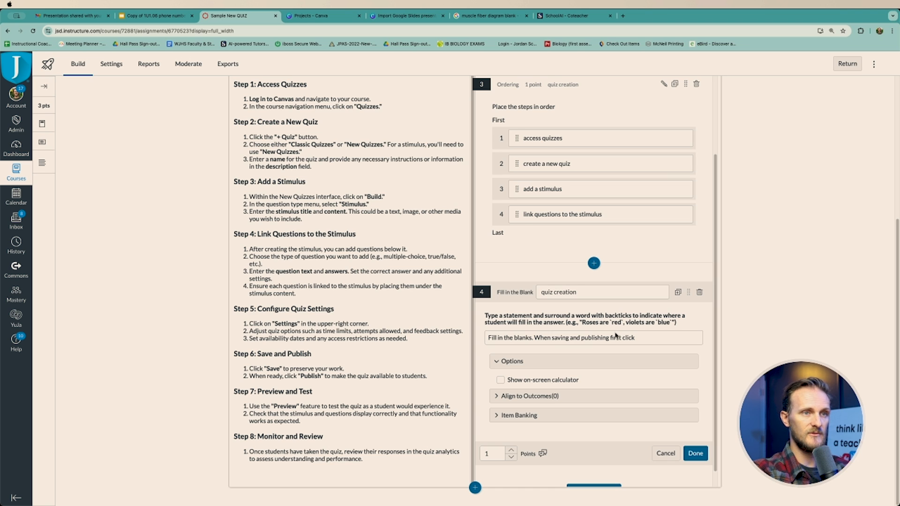
- Continue the question stem with "`save` an when youre ready, click `publish`.", marking save and publish as blanks with backticks
click(643, 341)
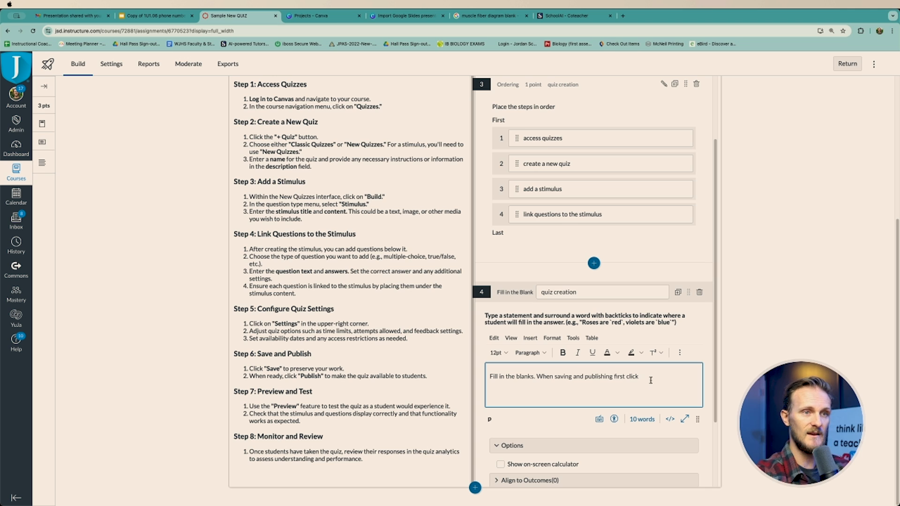
text(`save` a)
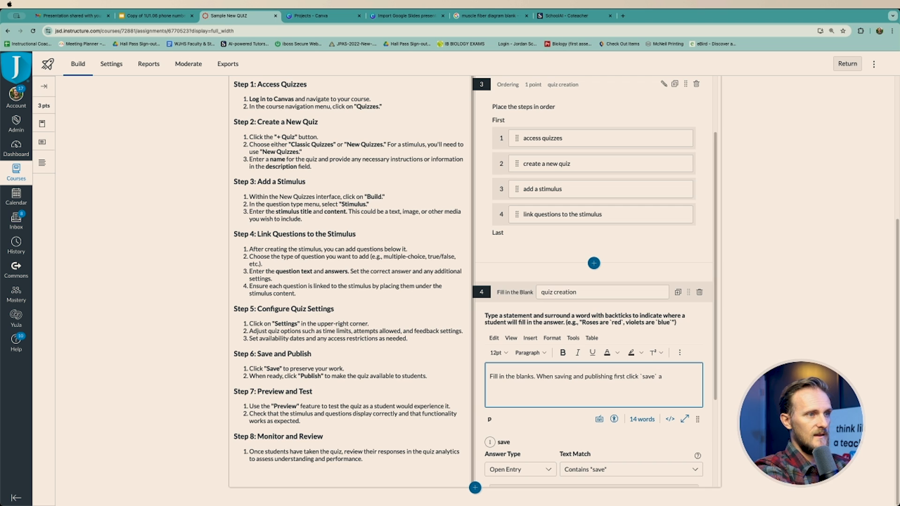
text(wh)
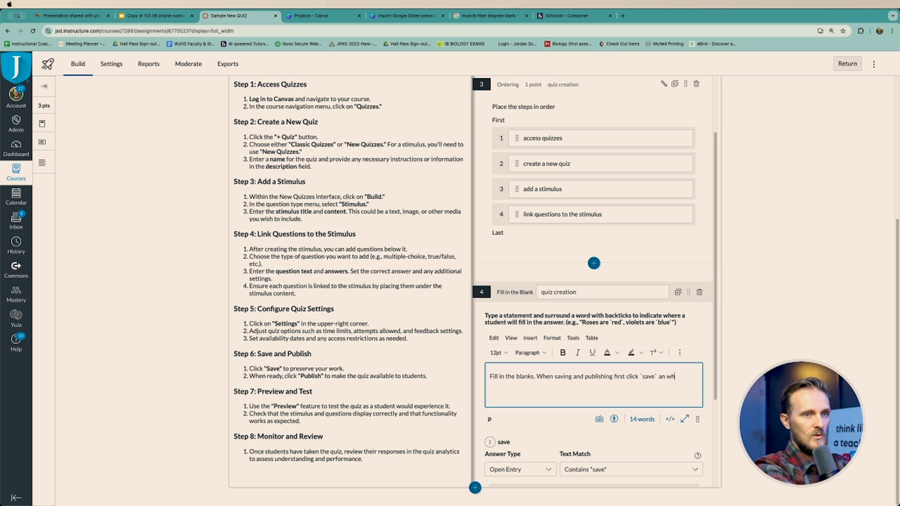
text(en youre ready)
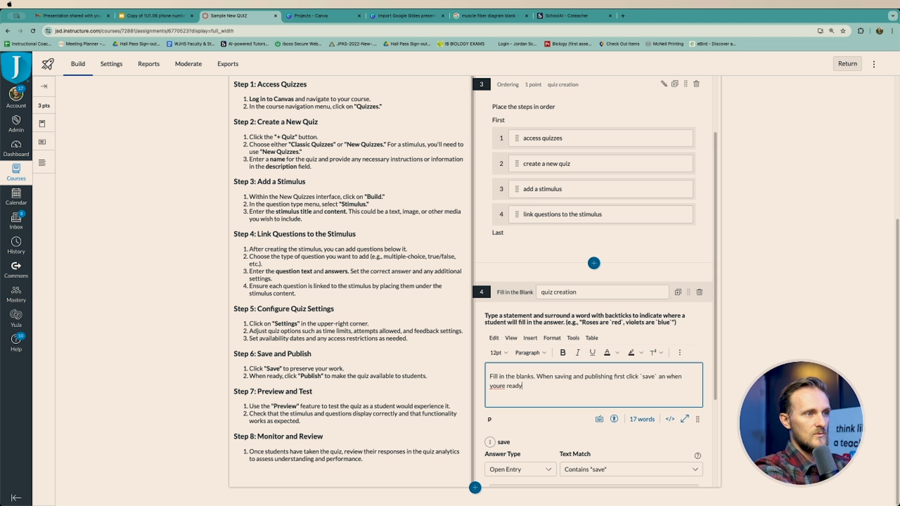
text(, click `publish)
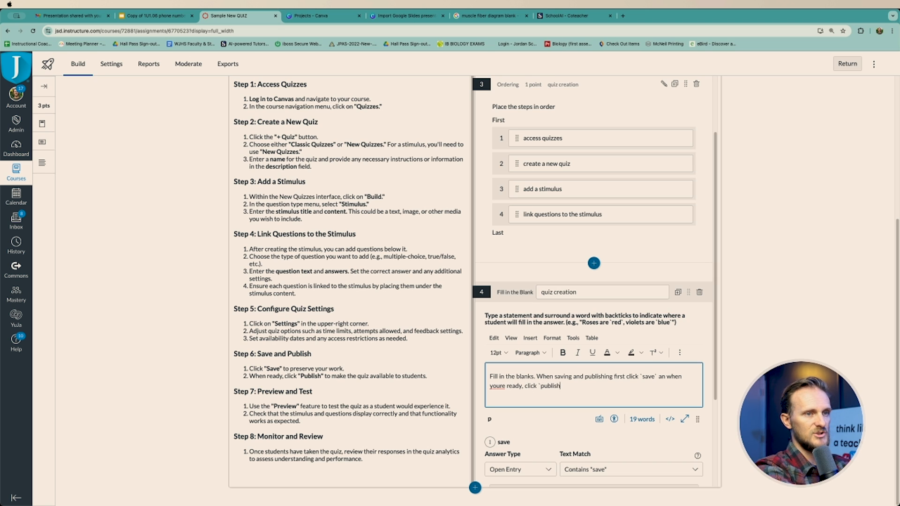
text(`.)
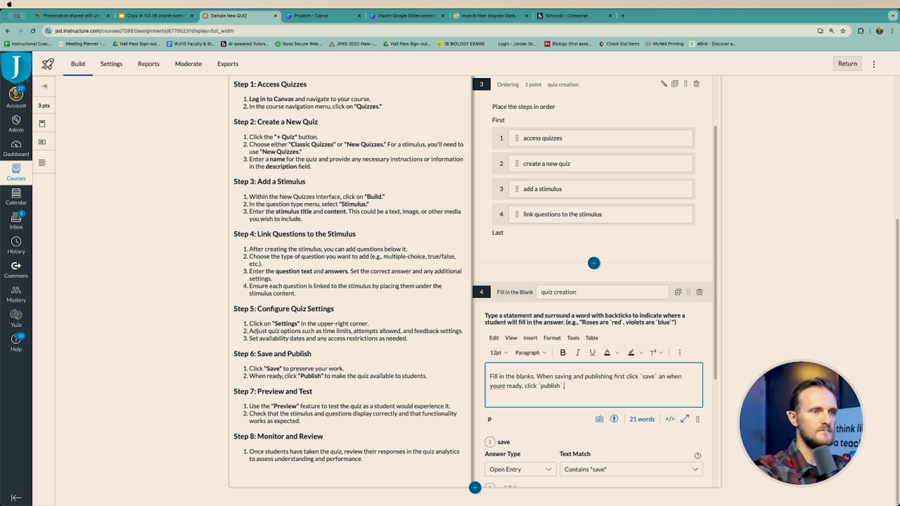
- Correct the spelling of "youre" to "you're" and "an" to "and" in the question stem
right_click(495, 387)
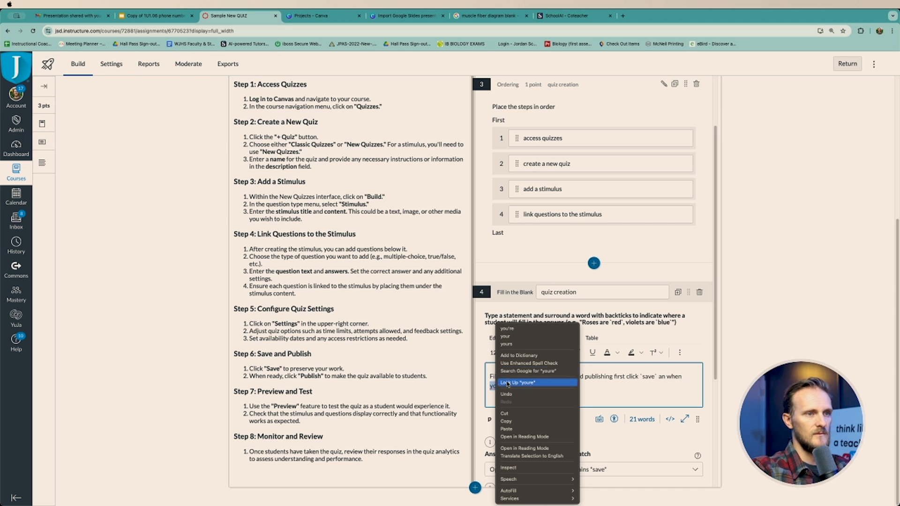
click(539, 330)
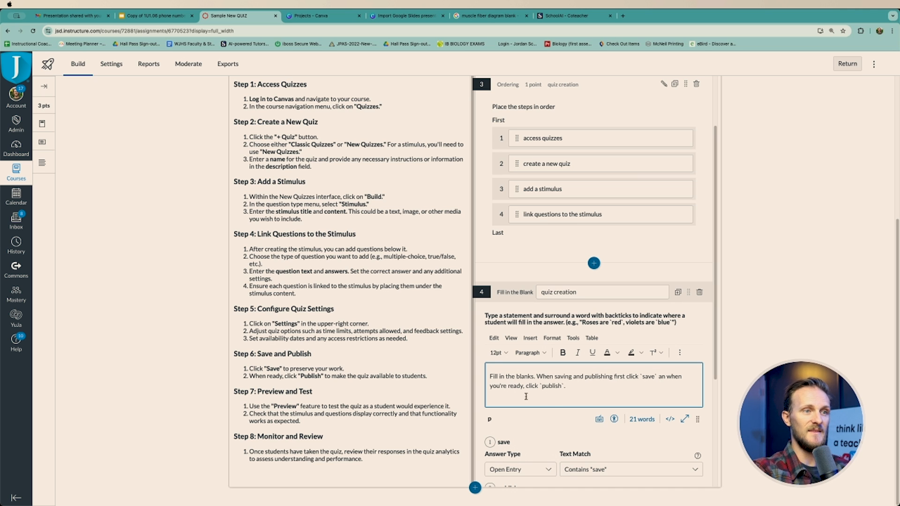
click(665, 376)
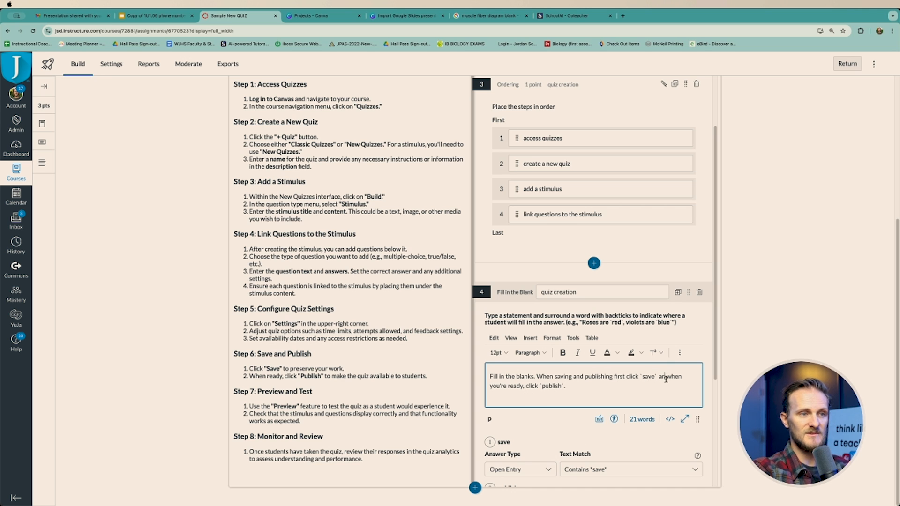
text(d)
- Try the Dropdown and Word Bank answer types for the "save" blank, and return it to Open Entry
scroll(623, 415, down, 5)
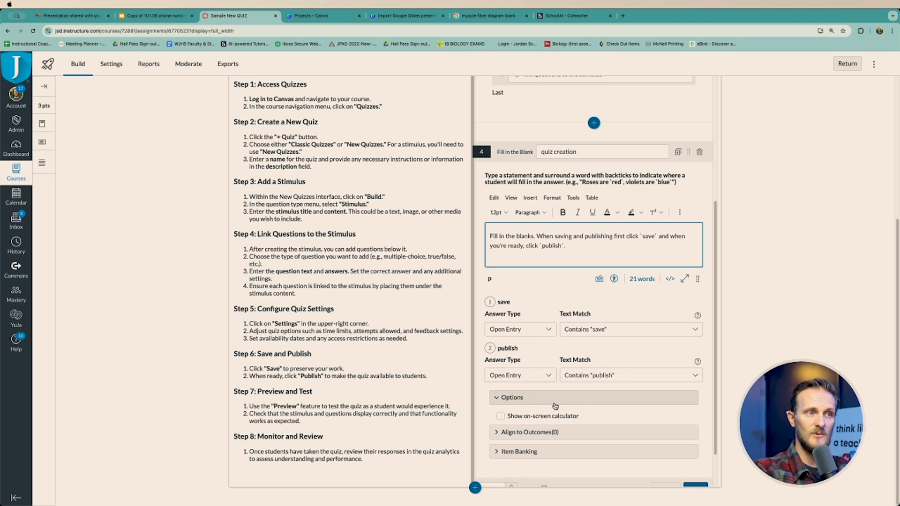
click(537, 331)
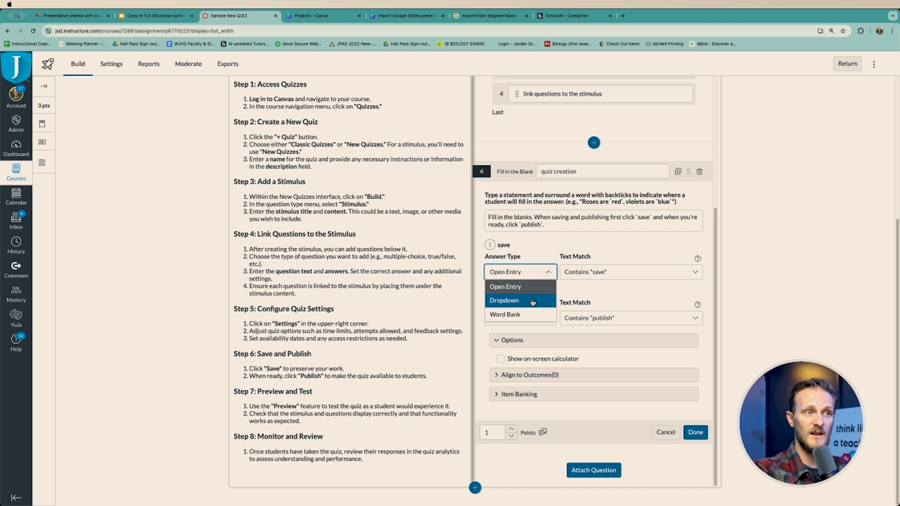
click(532, 301)
click(539, 253)
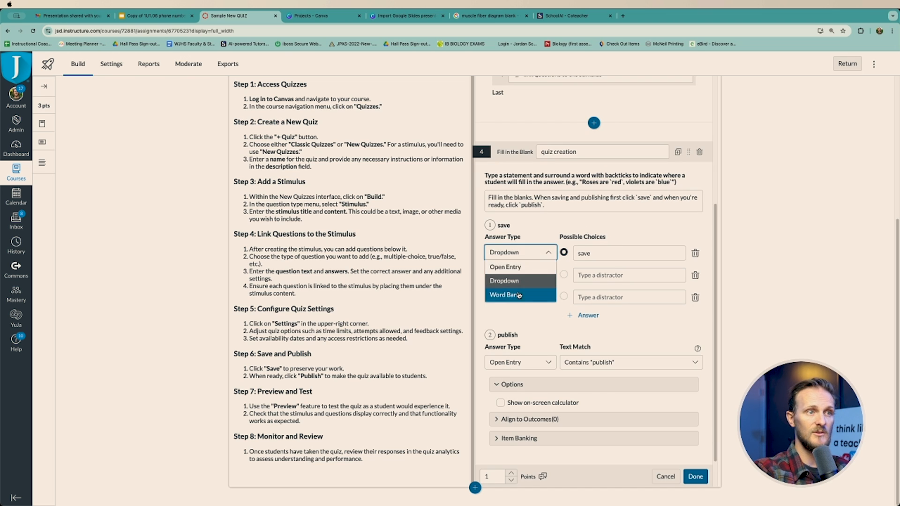
click(518, 295)
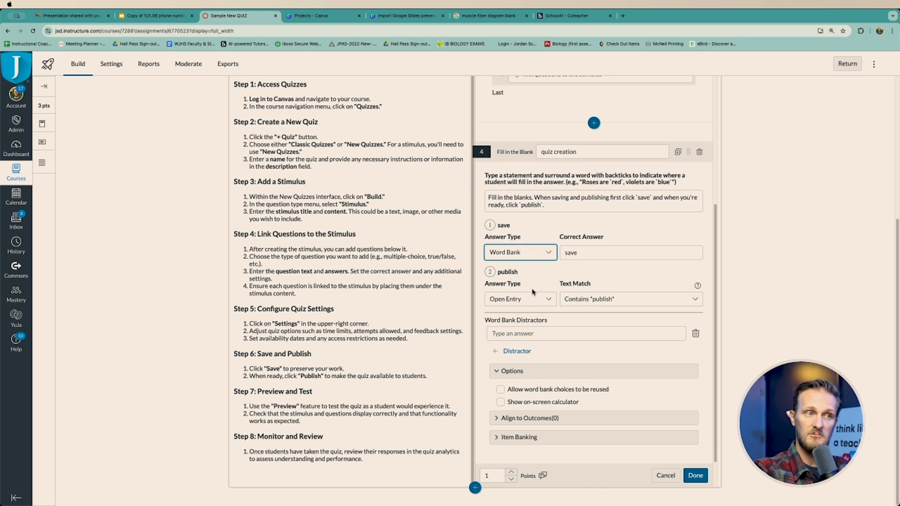
click(549, 253)
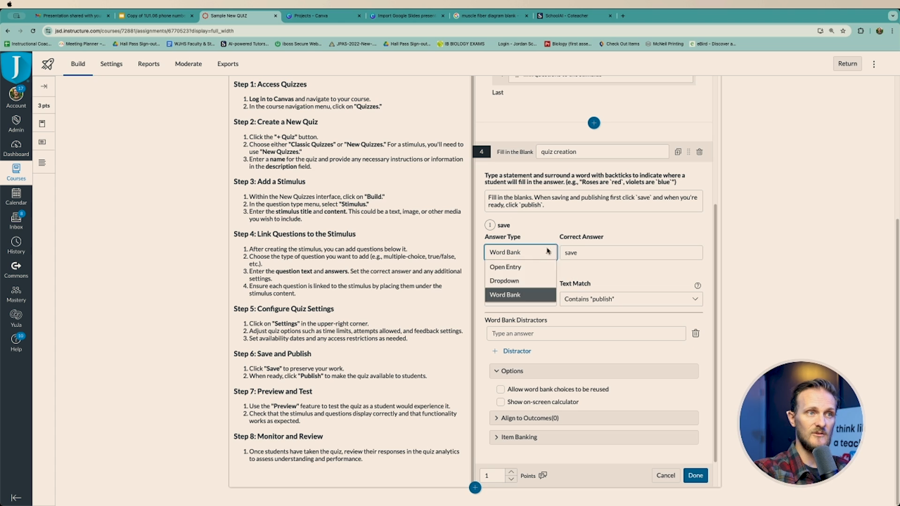
click(539, 281)
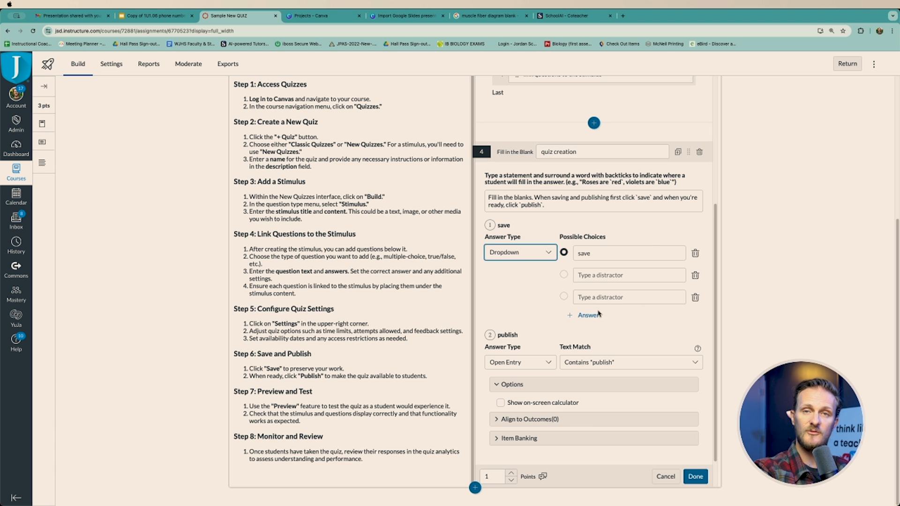
click(547, 255)
click(527, 270)
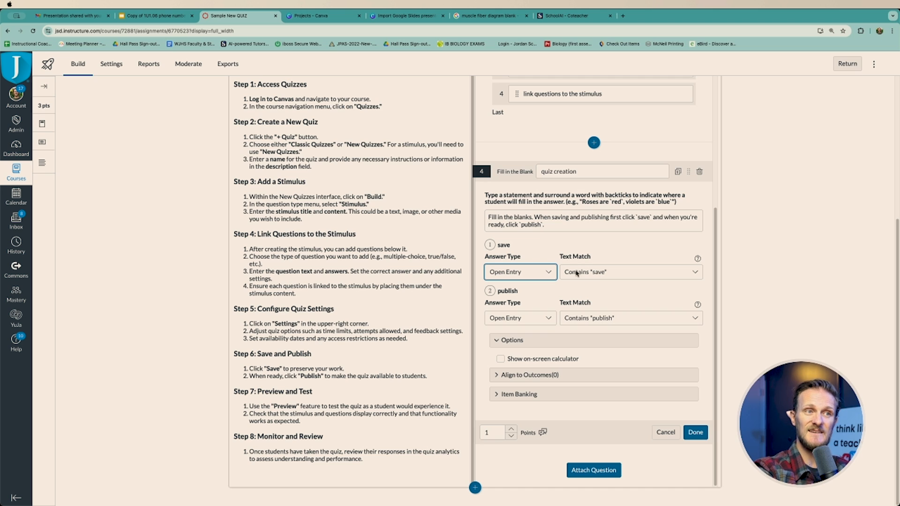
- Try Close Enough text matching for the "save" blank with Spelling Only (Ignore Case) enabled and a Levenshtein distance of 2
click(637, 276)
click(619, 300)
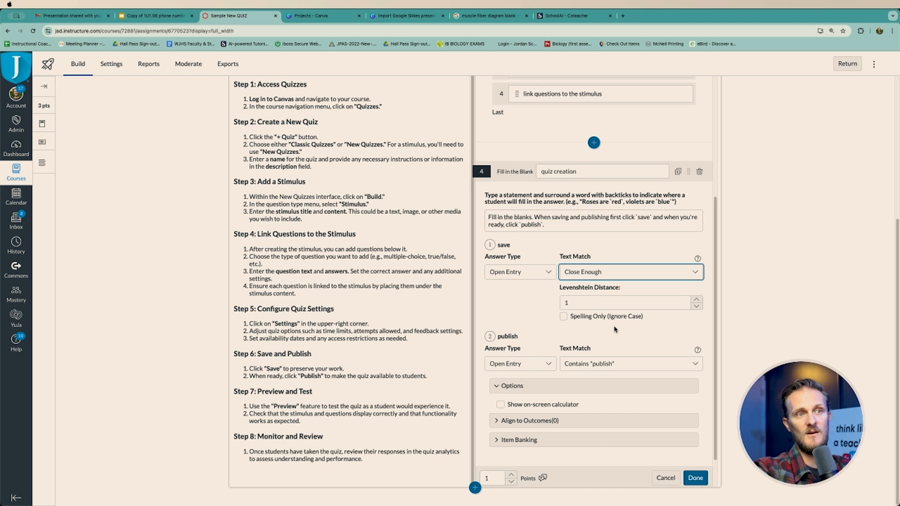
click(564, 316)
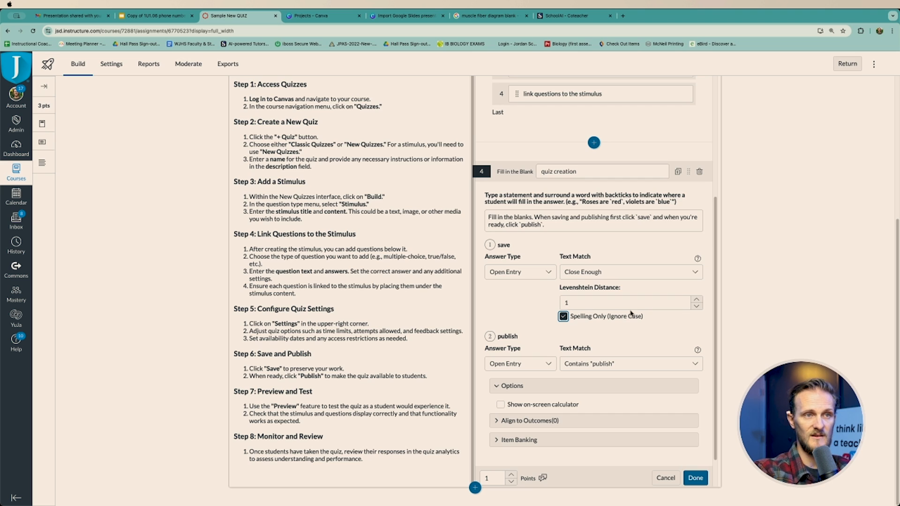
click(697, 300)
click(697, 300)
click(697, 299)
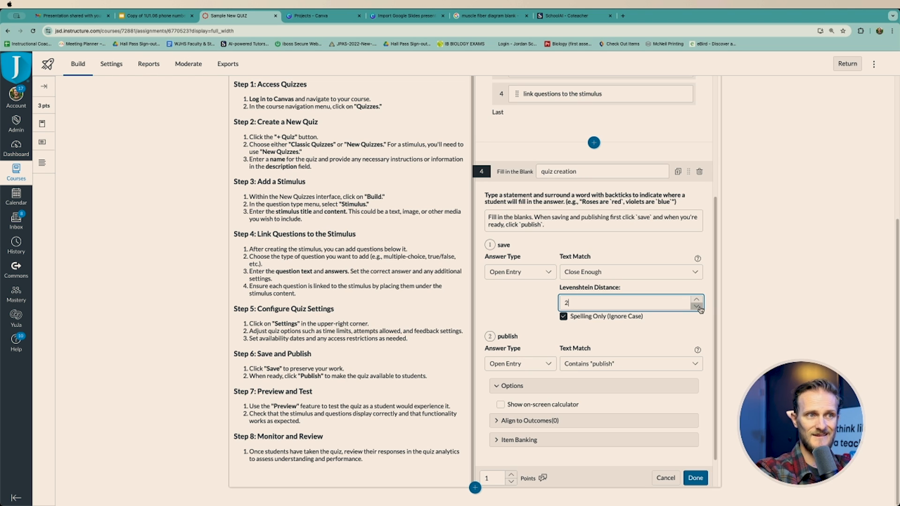
- Set the "save" blank's text match to Exact Match and the "publish" blank's answer type to Dropdown
click(696, 272)
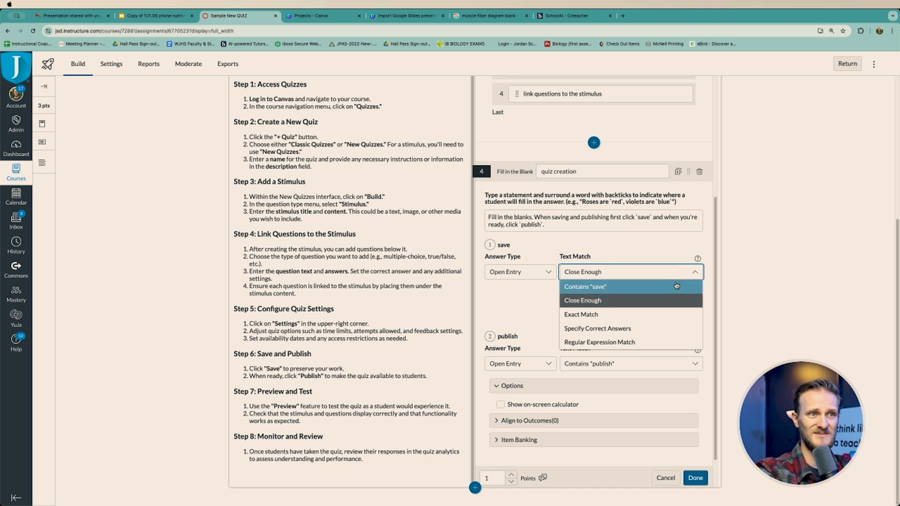
click(647, 315)
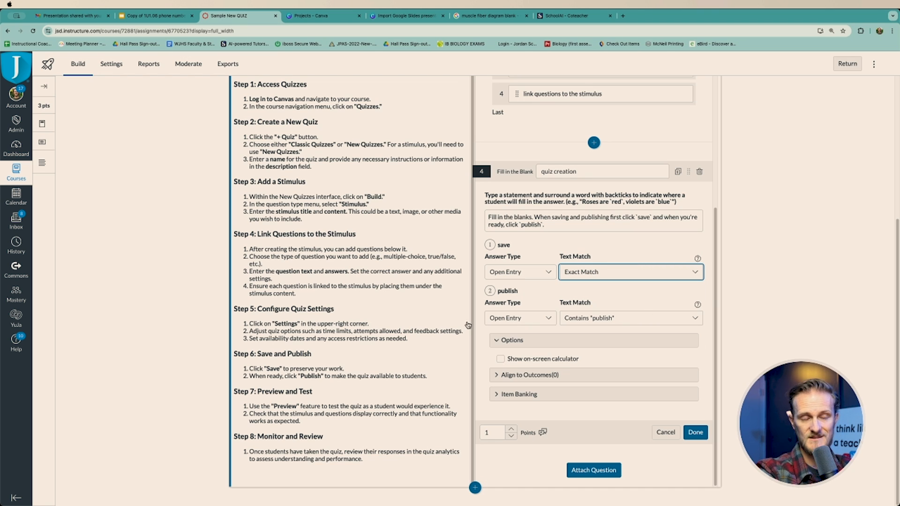
click(548, 321)
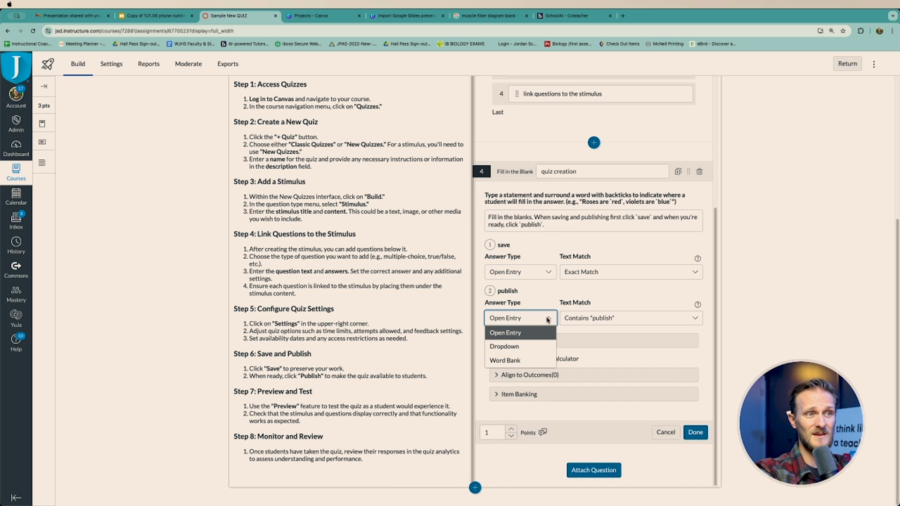
click(518, 348)
- Enter "save" and "export" as the two distractors for the "publish" dropdown blank
click(611, 341)
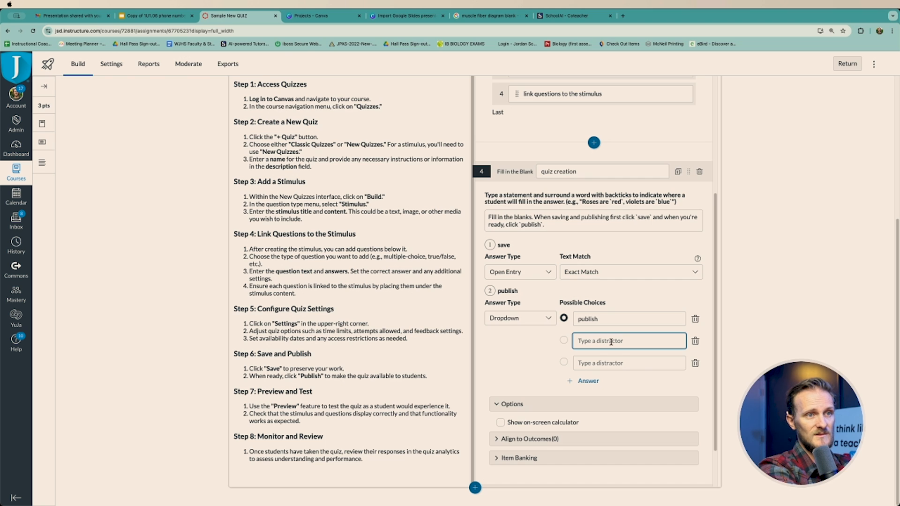
text(save)
click(605, 366)
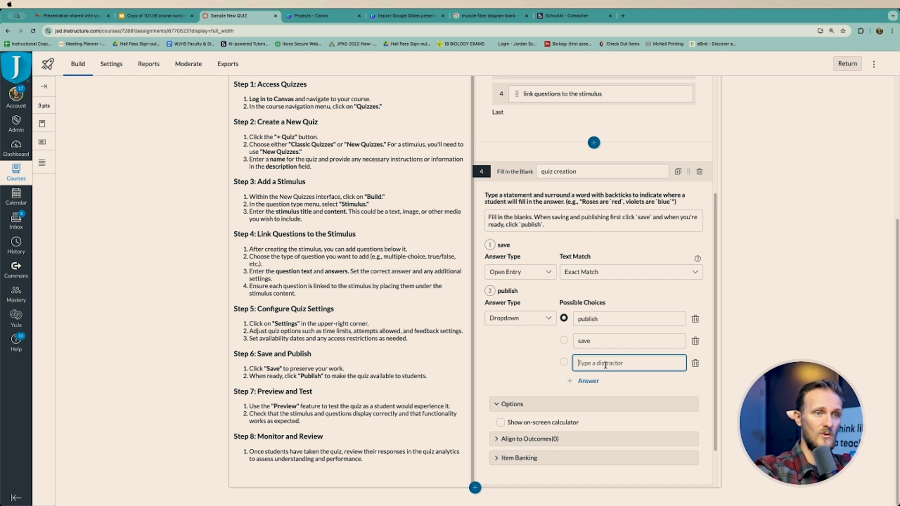
text(export)
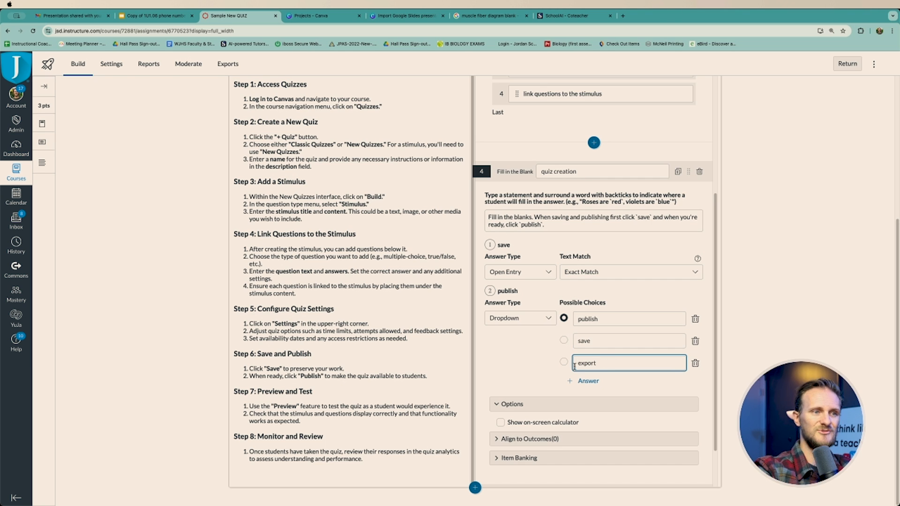
click(540, 375)
scroll(669, 374, down, 2)
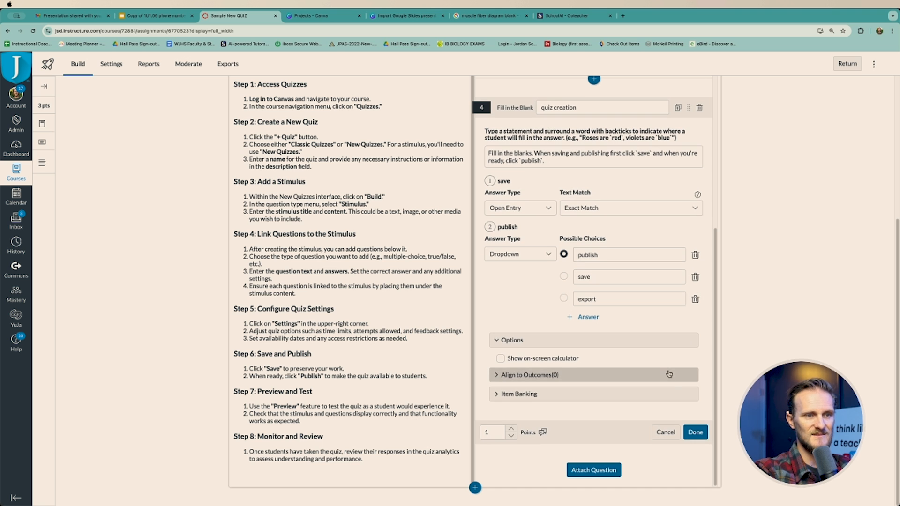
scroll(668, 374, up, 10)
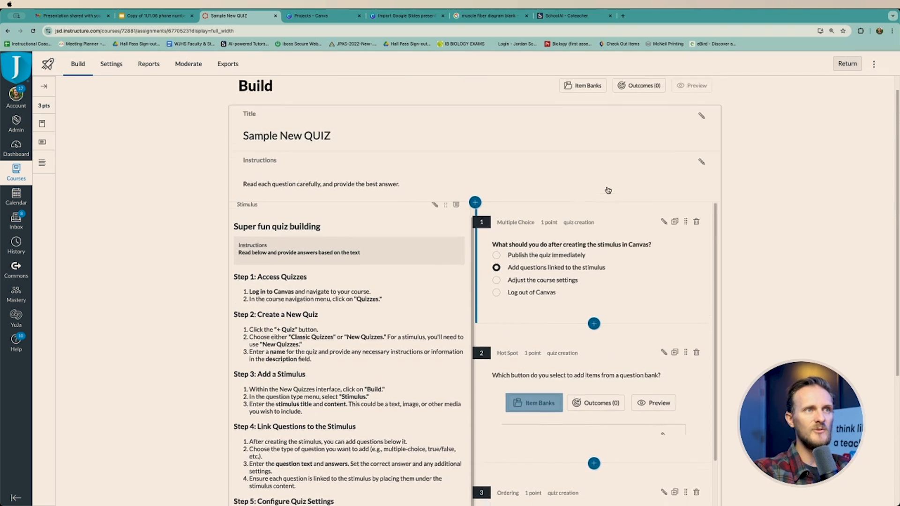
scroll(608, 190, down, 5)
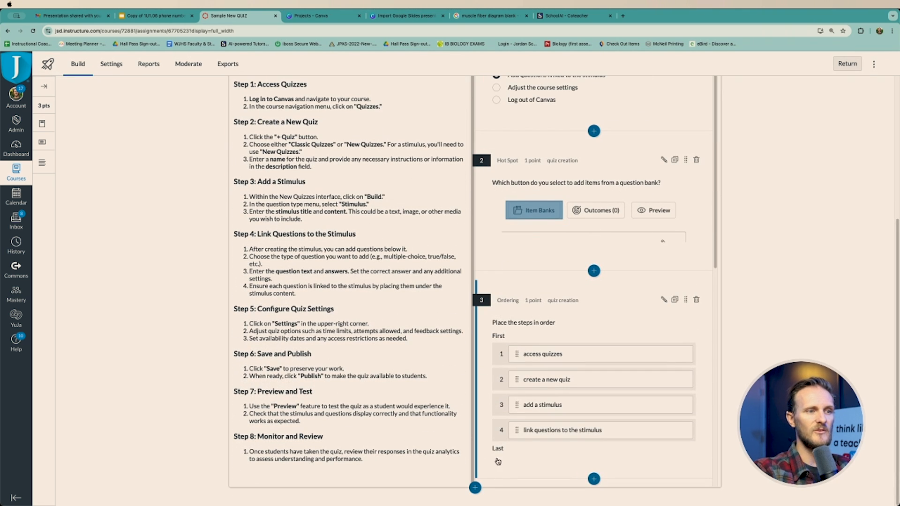
- Insert an Essay question below the stimulus block, outside its attached questions, and title it "Summary"
scroll(528, 177, down, 8)
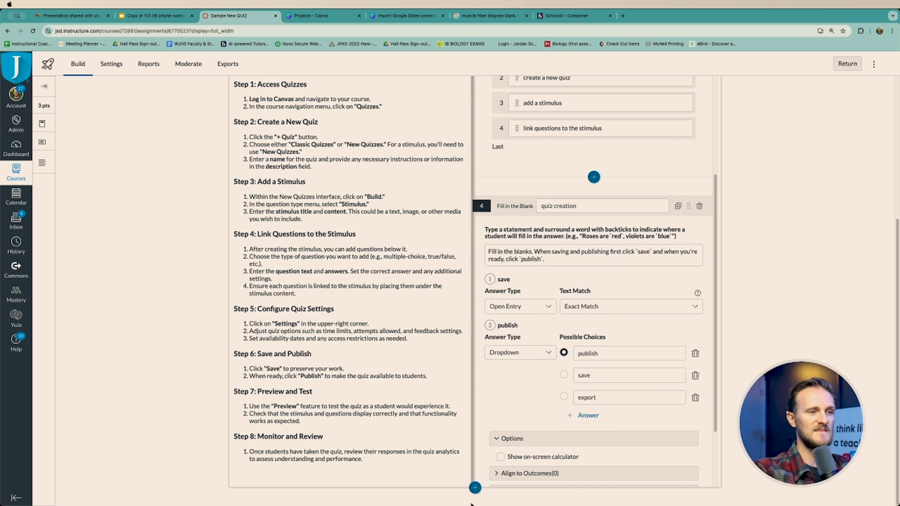
click(474, 488)
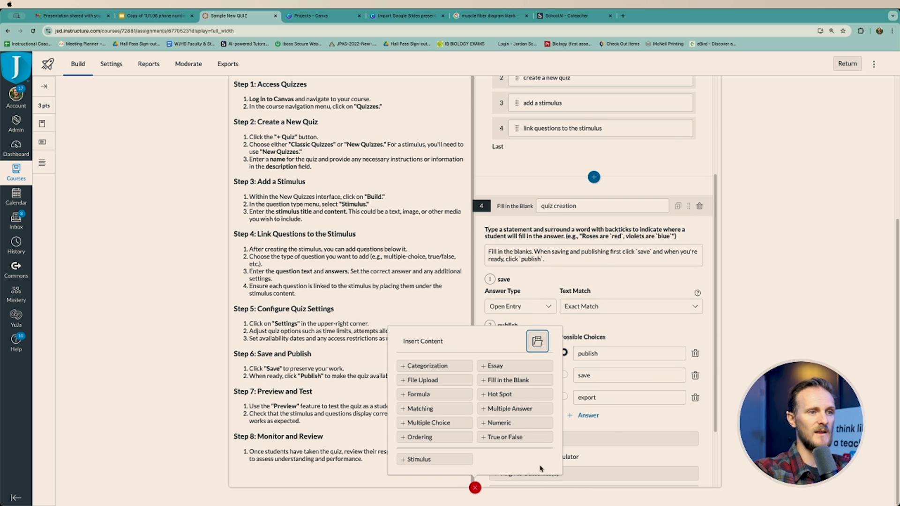
click(513, 369)
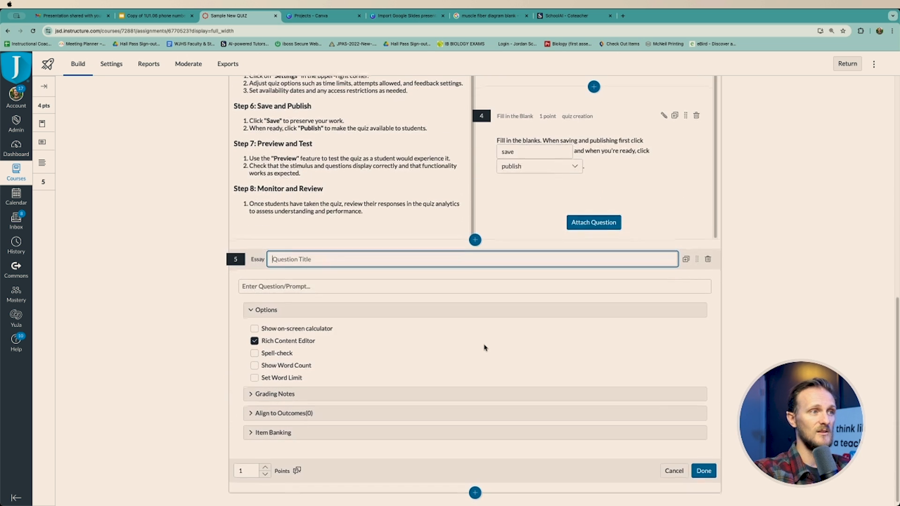
text(Su)
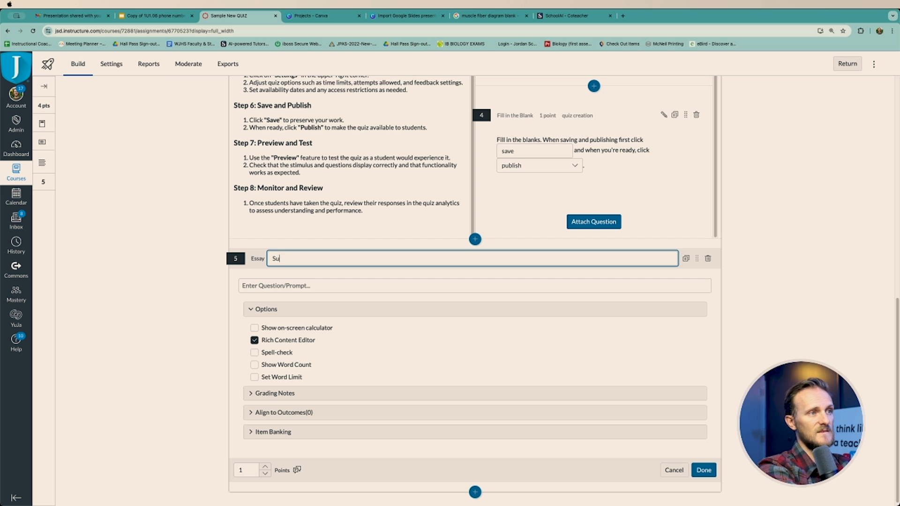
text(mmary)
- Enter the essay prompt "Describe the process of building a quiz in canvas."
click(426, 285)
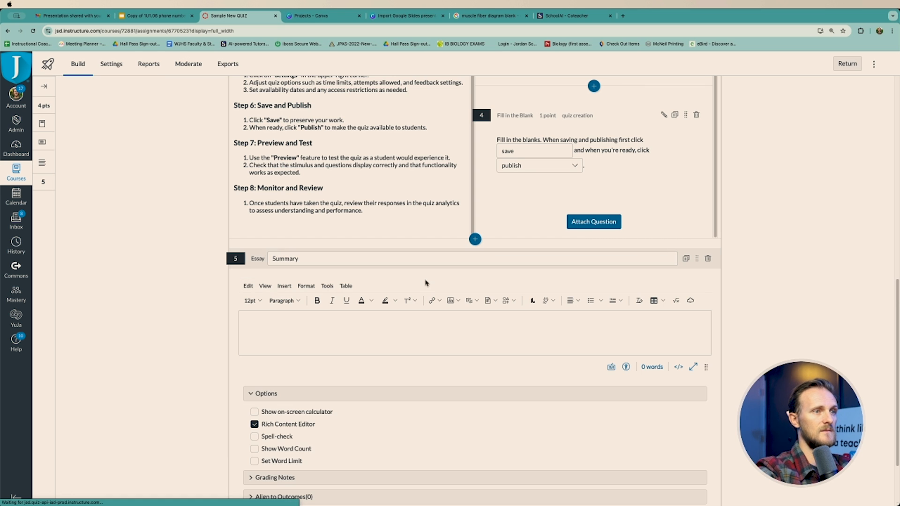
text(d)
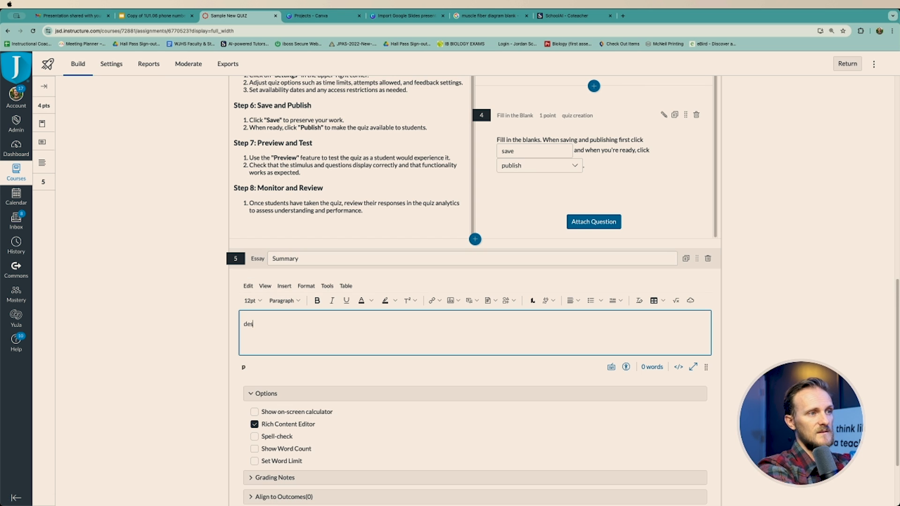
text(es)
key(BackSpace)
text(escribe)
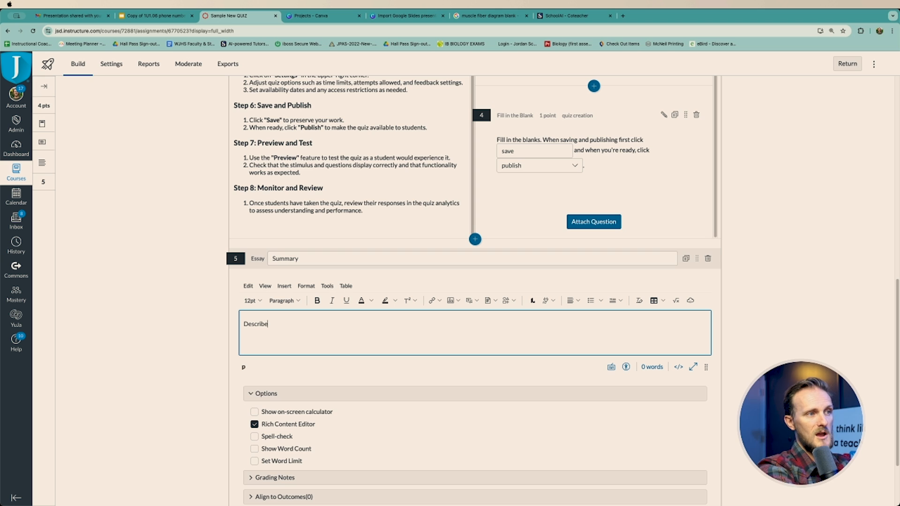
text( the process of b)
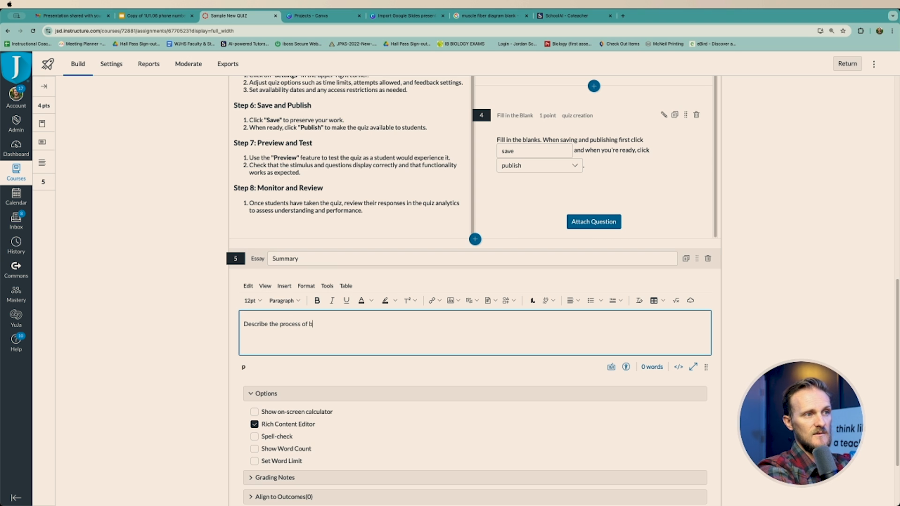
text(uilding a quiz in )
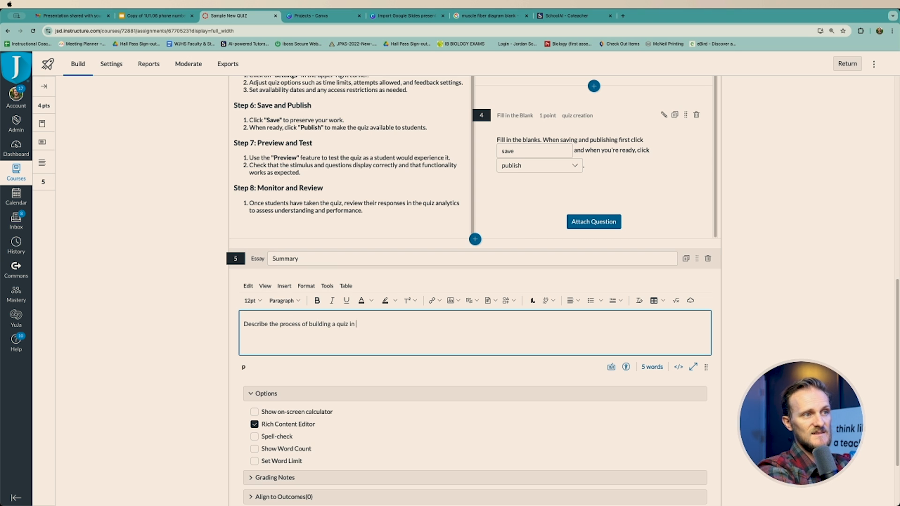
text(canvas.)
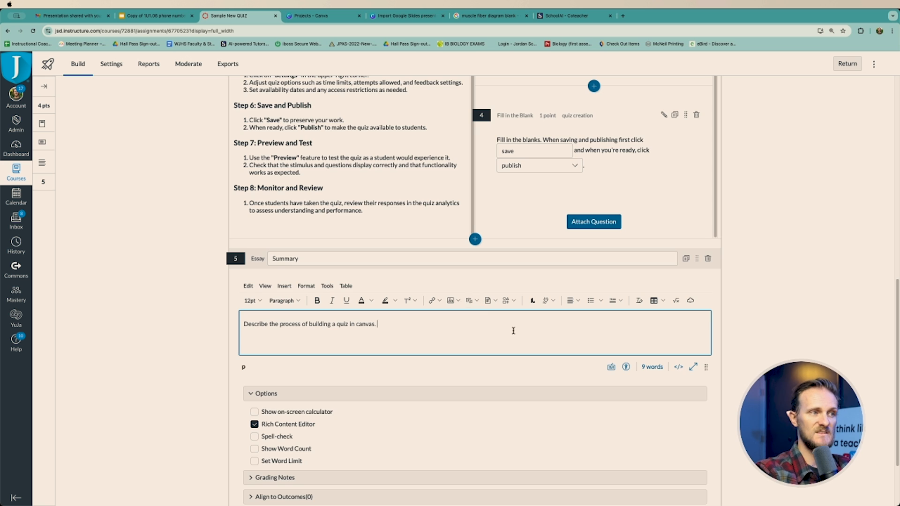
- Check the essay question's options and the questions attached to the stimulus, and save the "Summary" essay question
scroll(512, 330, down, 3)
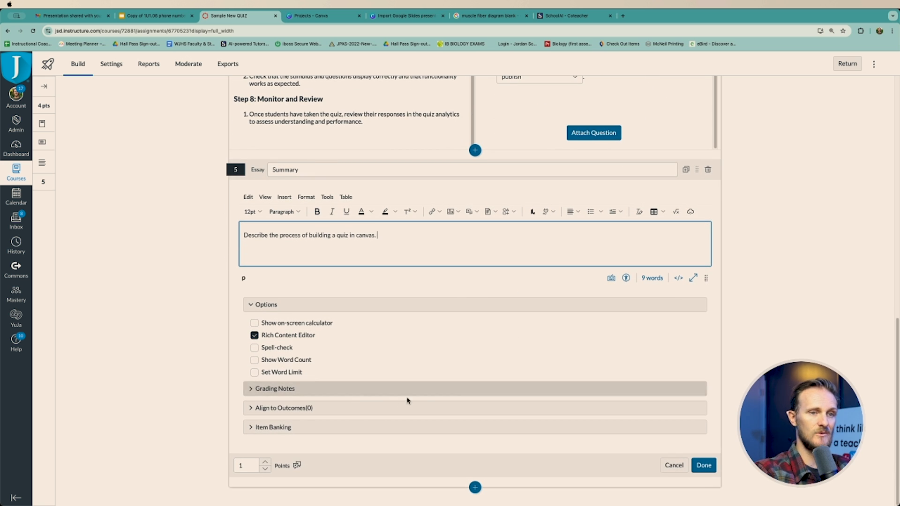
scroll(422, 399, up, 5)
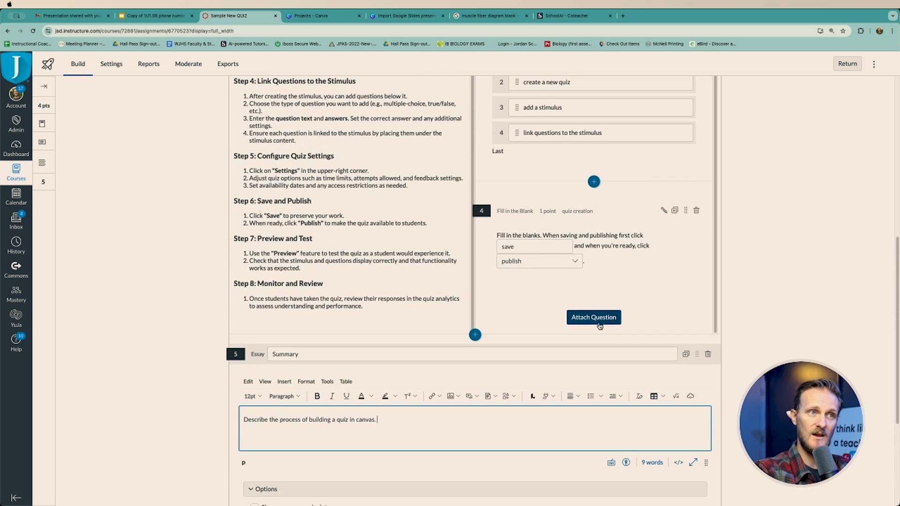
scroll(598, 327, up, 5)
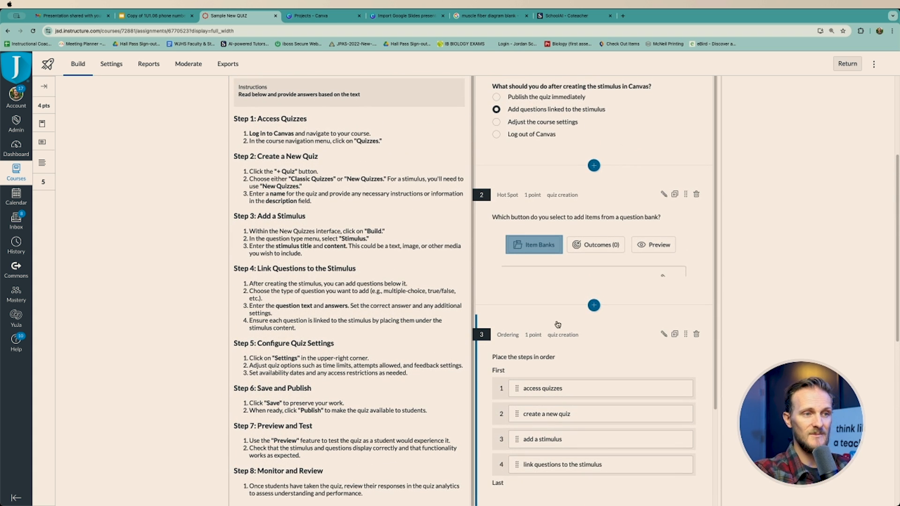
scroll(557, 325, down, 8)
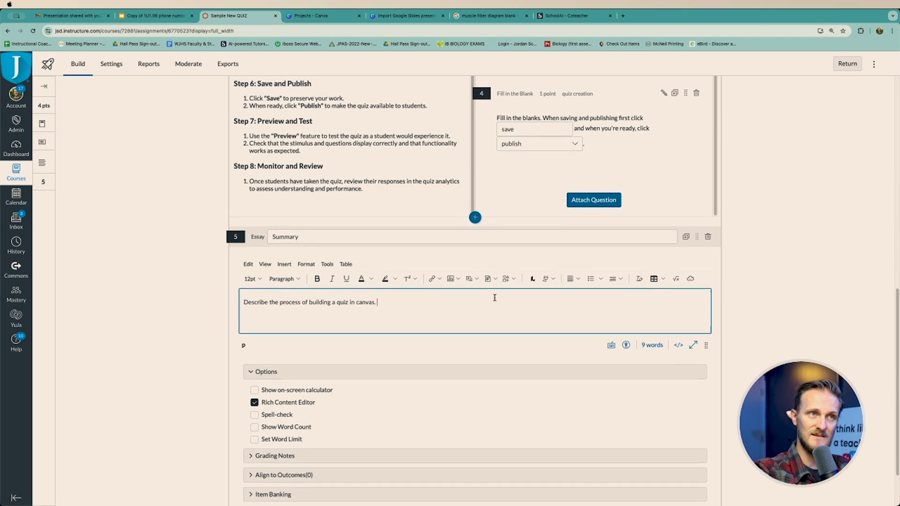
scroll(522, 279, up, 3)
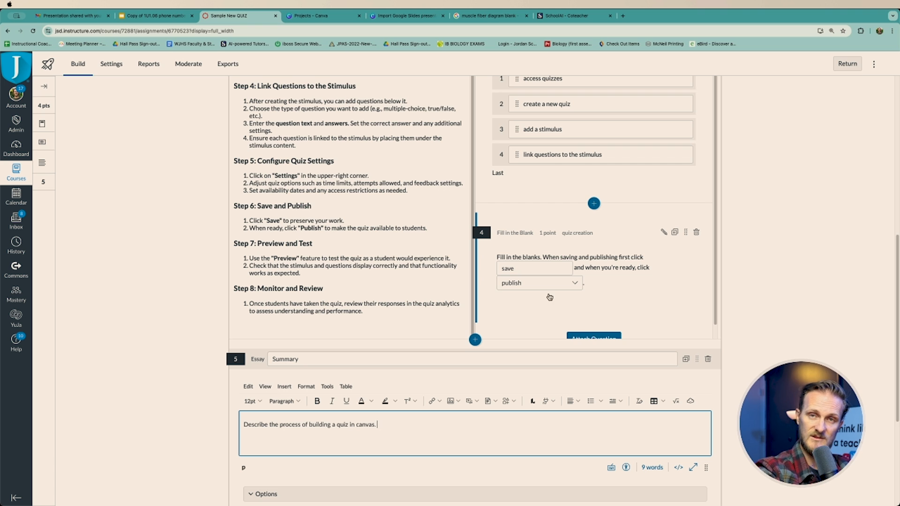
scroll(620, 295, down, 1)
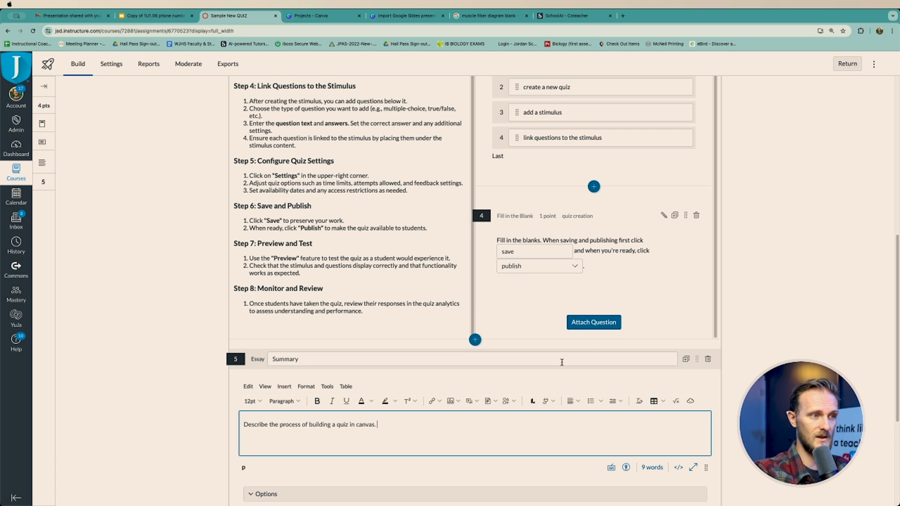
scroll(563, 375, down, 5)
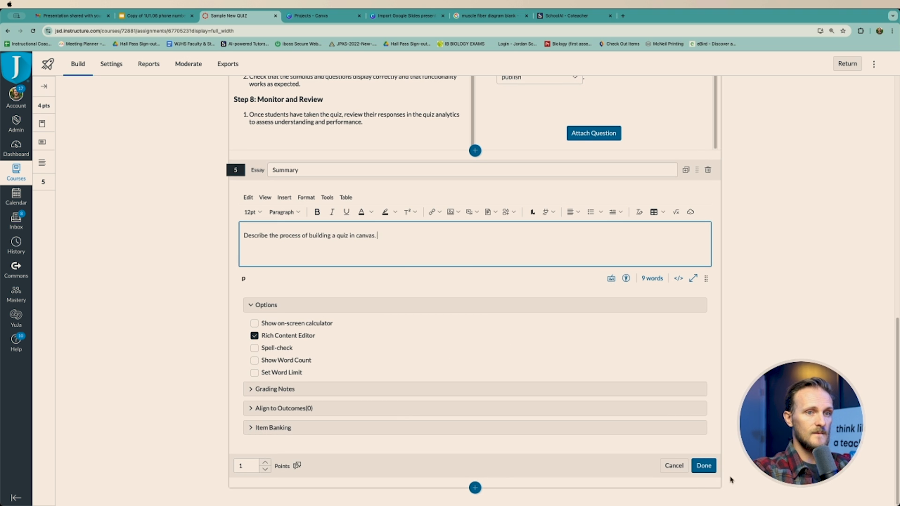
click(703, 466)
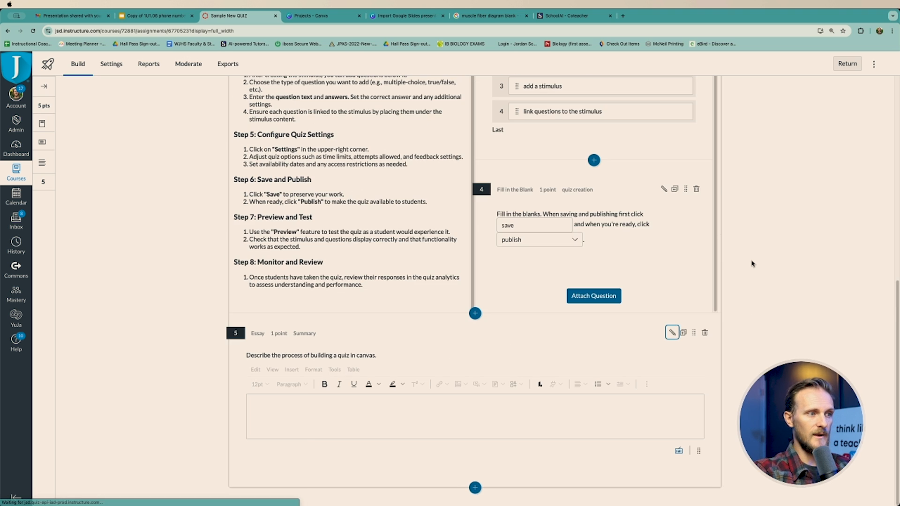
- Preview the quiz as a student, answering question 1 with "Log out of Canvas" and marking the Preview button in the hot spot image
scroll(752, 264, up, 8)
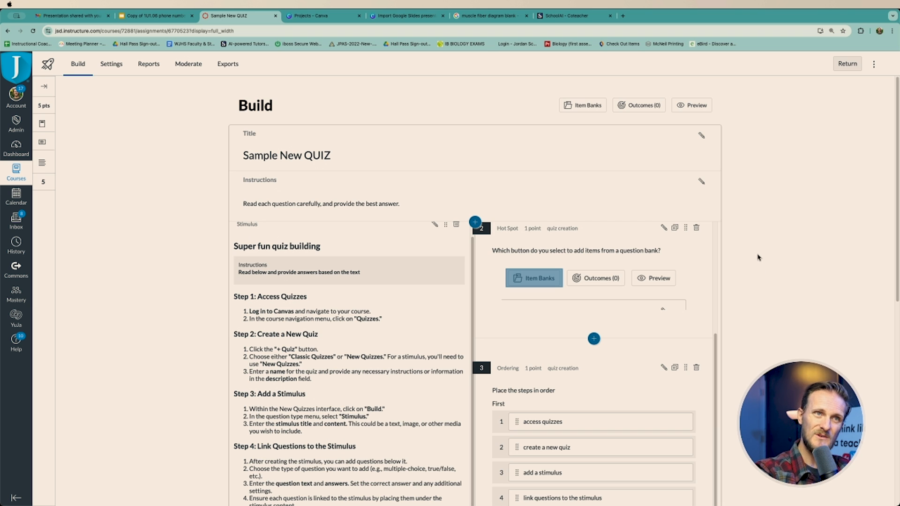
click(687, 105)
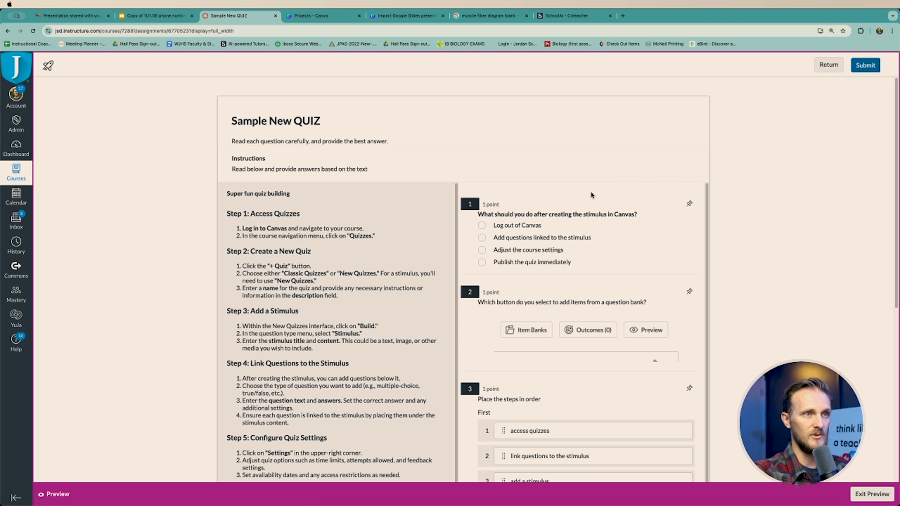
scroll(298, 243, down, 1)
scroll(616, 236, down, 1)
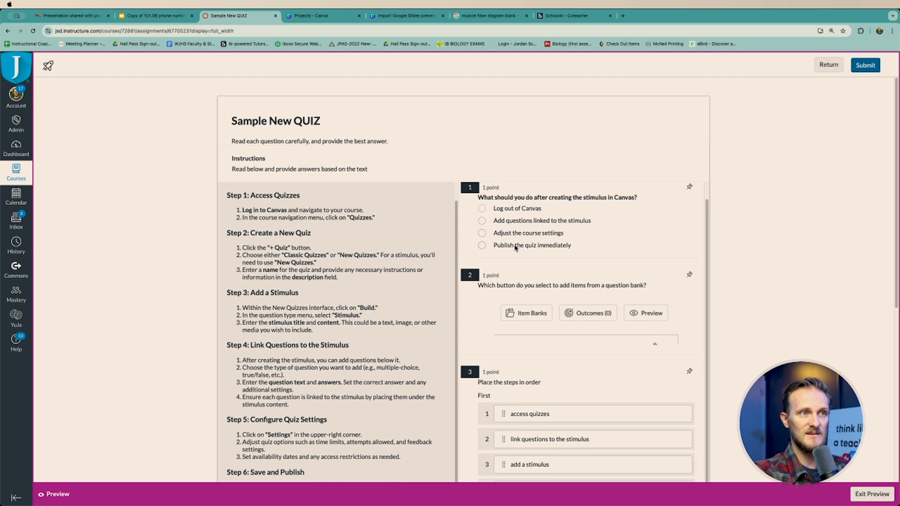
click(482, 208)
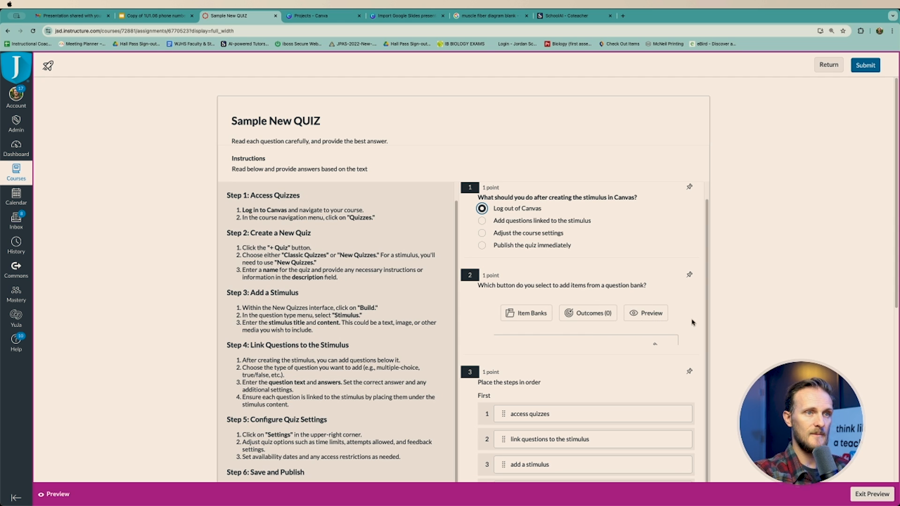
click(652, 314)
scroll(596, 343, down, 1)
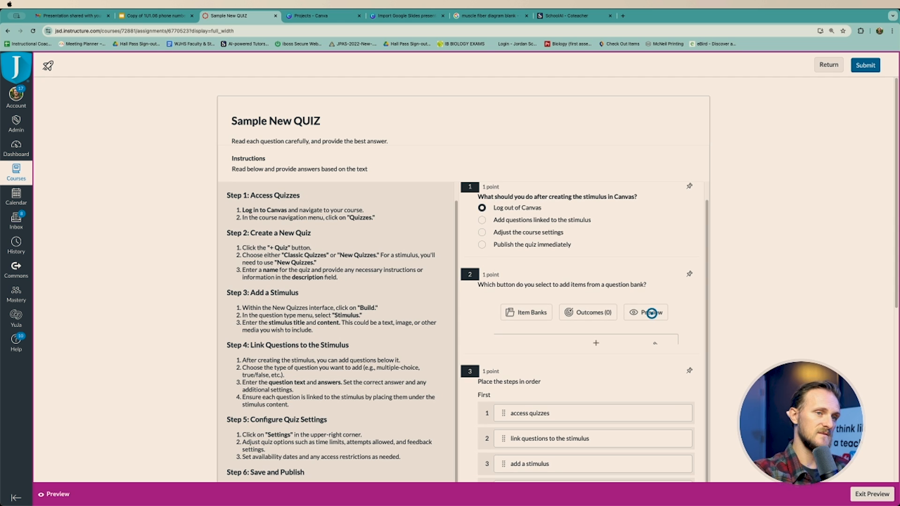
- Arrange the ordering question's answers as access quizzes, create a new quiz, add a stimulus, link questions to the stimulus
scroll(771, 335, down, 5)
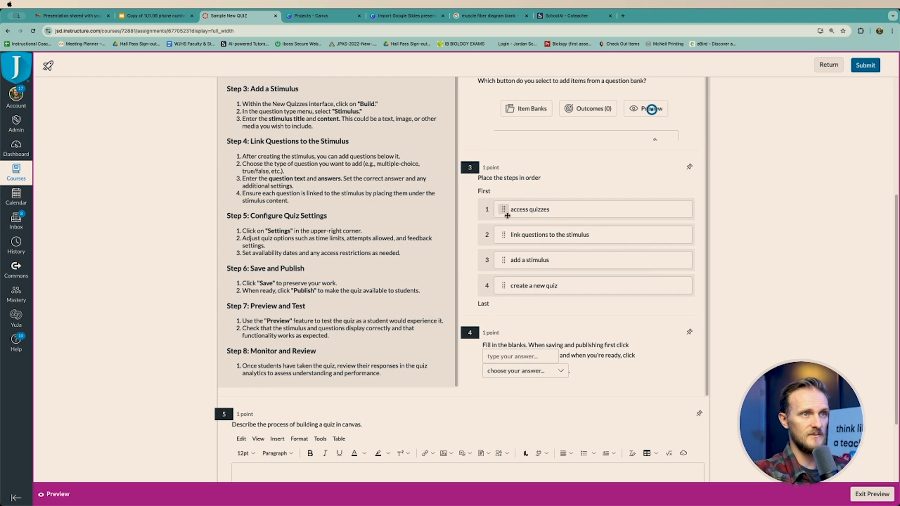
drag(505, 255, 504, 209)
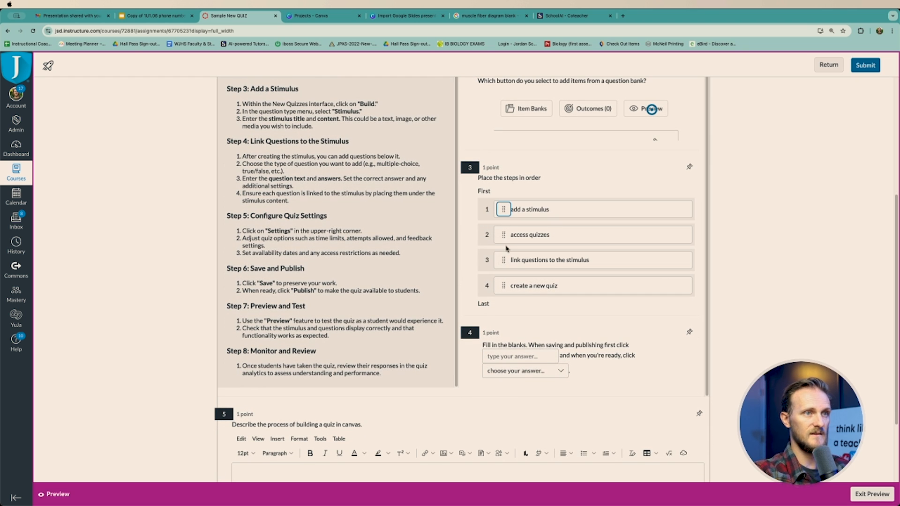
drag(504, 261, 504, 234)
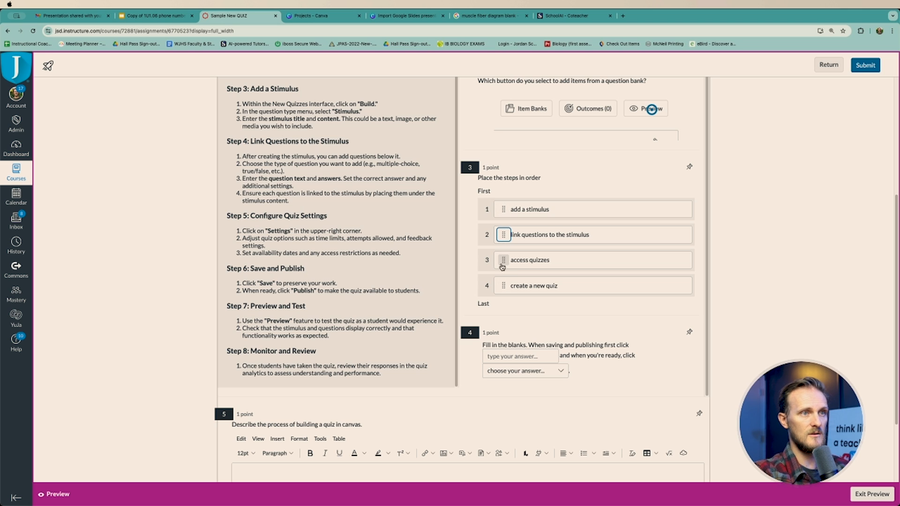
drag(505, 280, 503, 209)
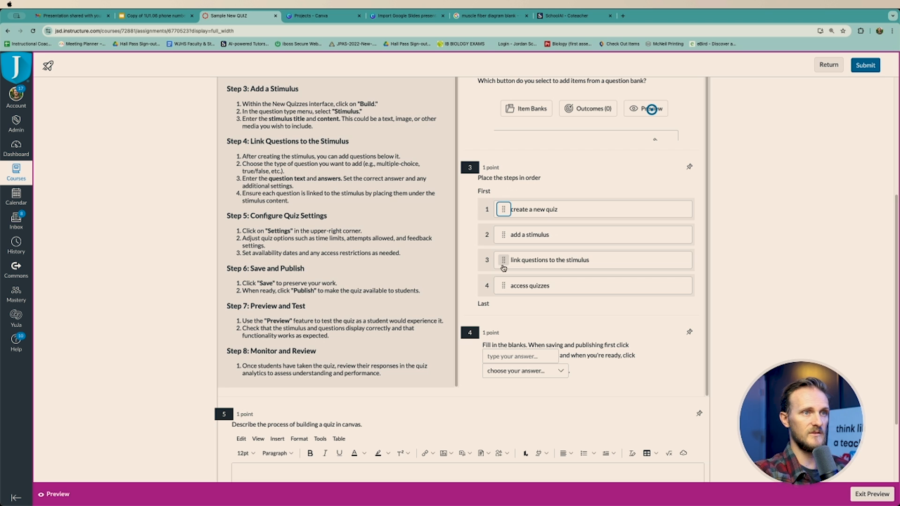
drag(503, 285, 511, 227)
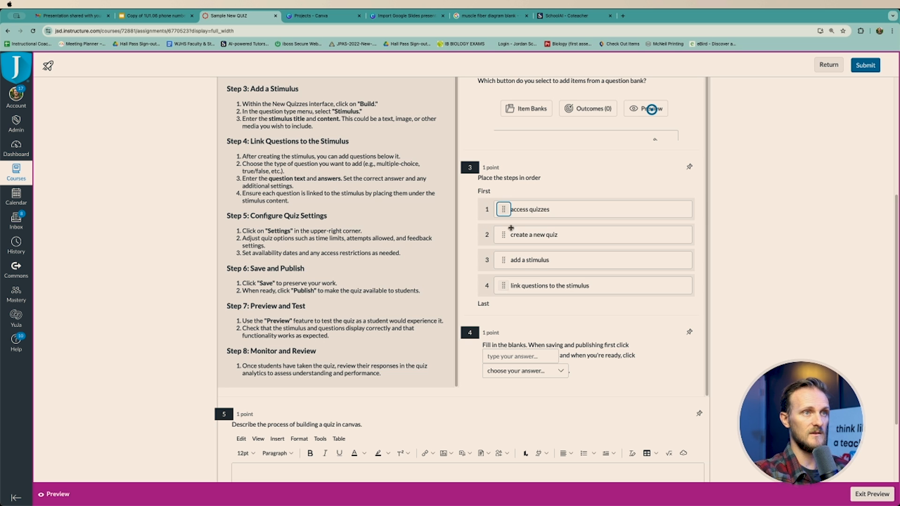
- Answer the fill-in-the-blank question with "save" in the open-entry blank and "publish" in the dropdown blank
scroll(586, 314, down, 3)
click(543, 286)
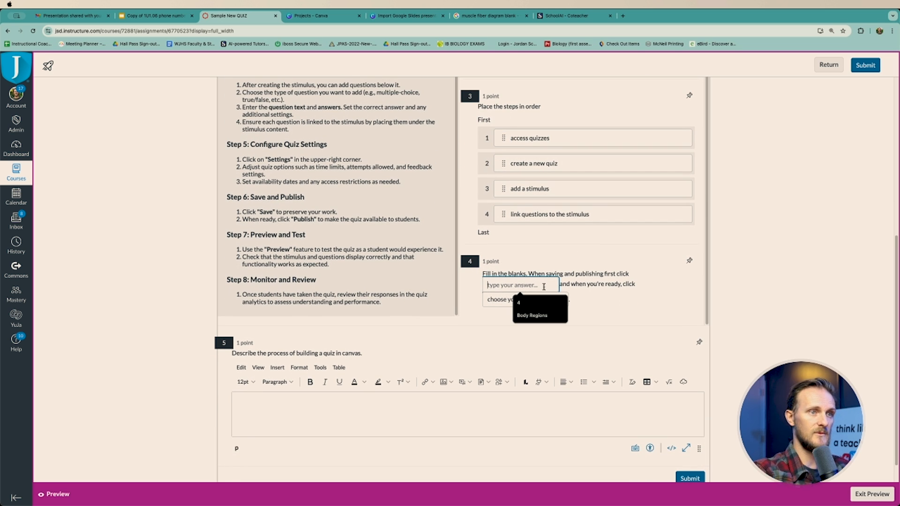
text(save)
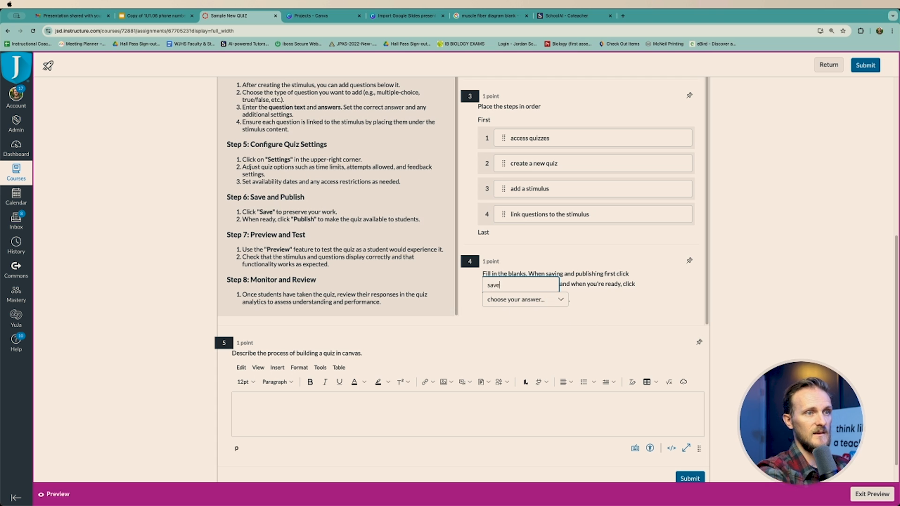
click(540, 302)
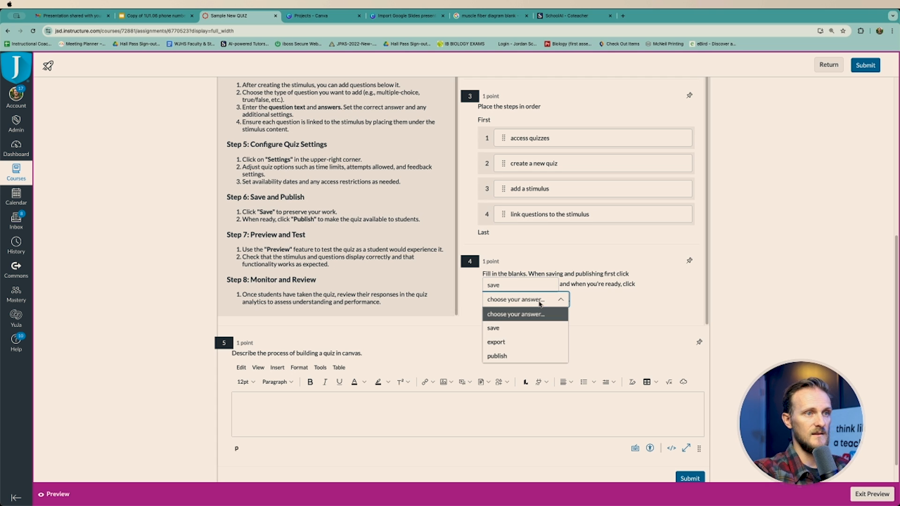
click(531, 356)
- Answer the essay question with "just make a quiz", and submit the preview attempt to review its results
scroll(515, 366, down, 2)
click(395, 377)
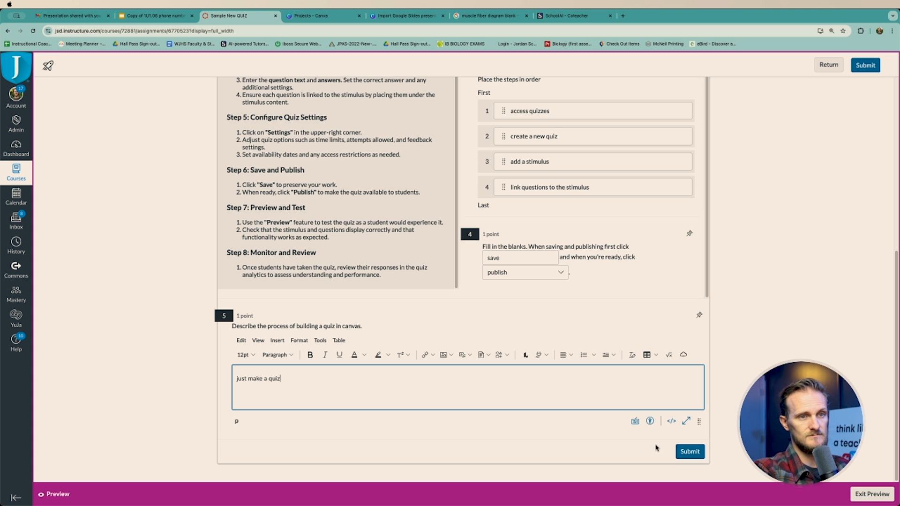
click(690, 452)
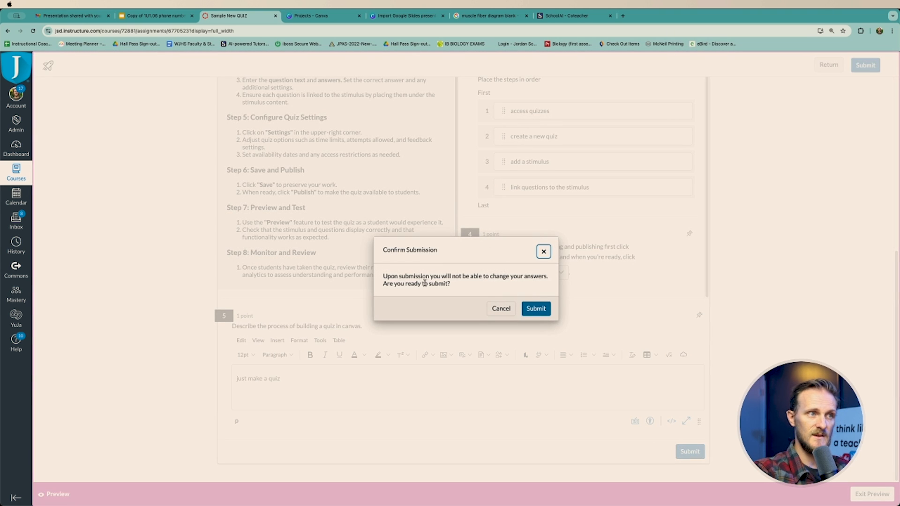
click(534, 309)
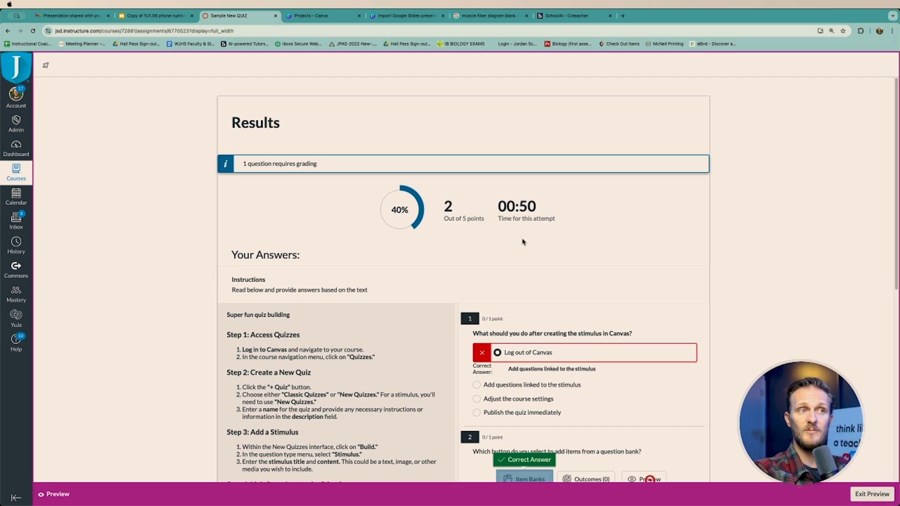
scroll(527, 242, down, 3)
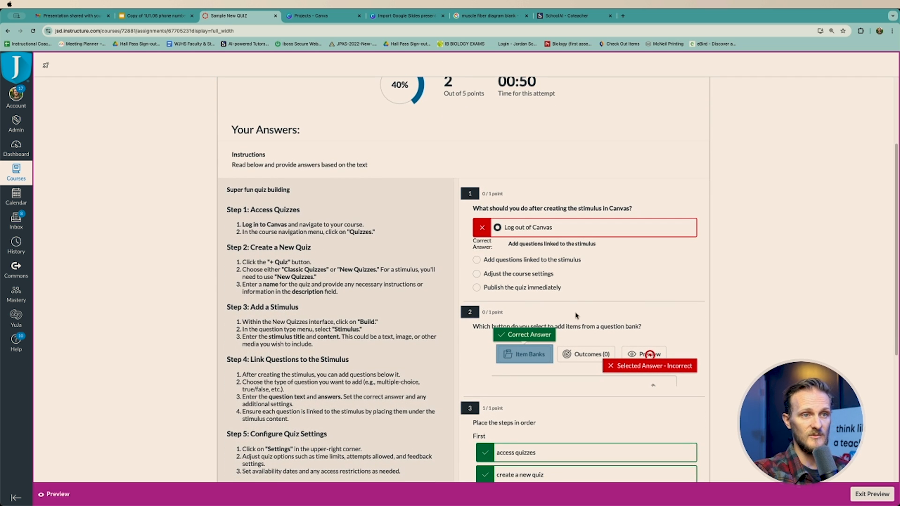
- Review the preview attempt's graded answers through to the essay response, and exit the student preview
scroll(576, 314, down, 2)
scroll(574, 324, down, 2)
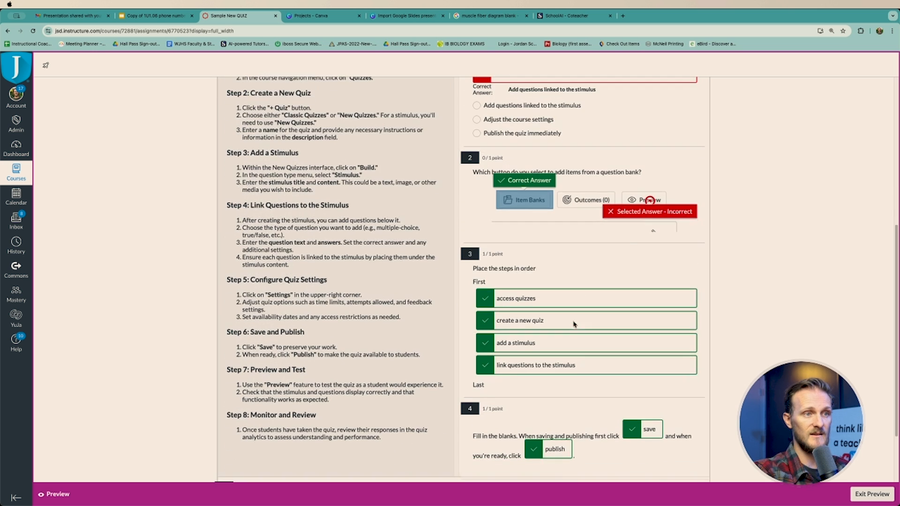
scroll(637, 368, down, 3)
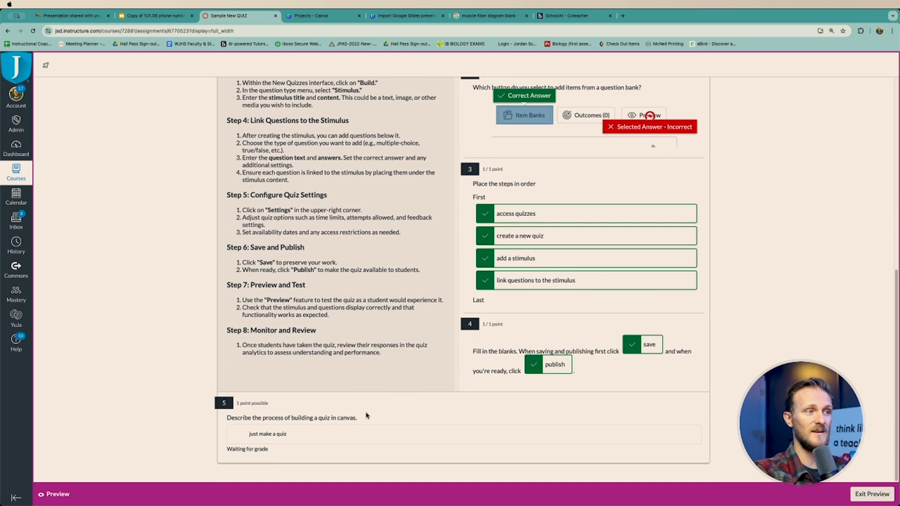
click(873, 494)
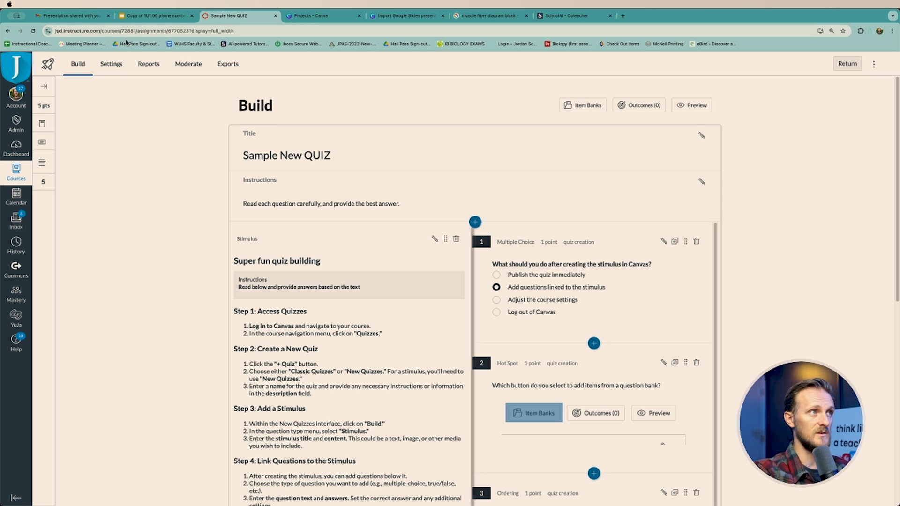
- Turn on shuffled questions, shuffled answers and one question at a time in the quiz settings
click(116, 70)
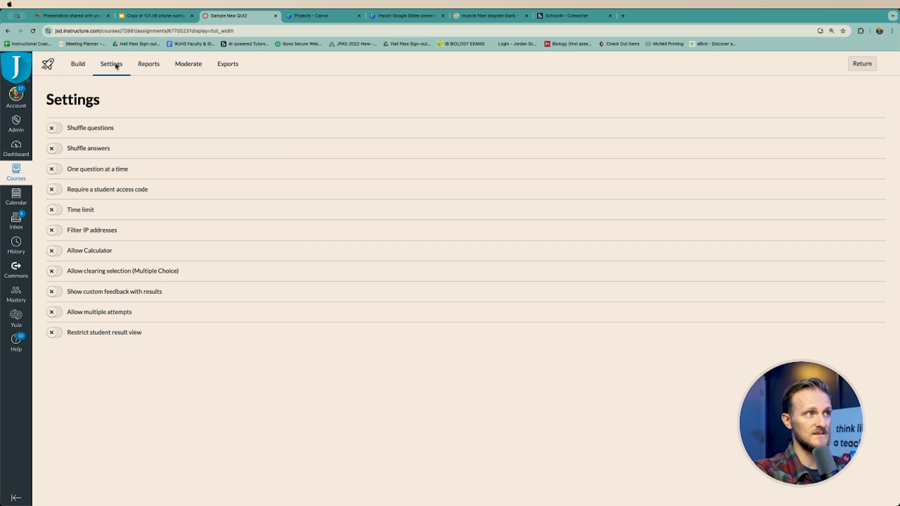
click(55, 129)
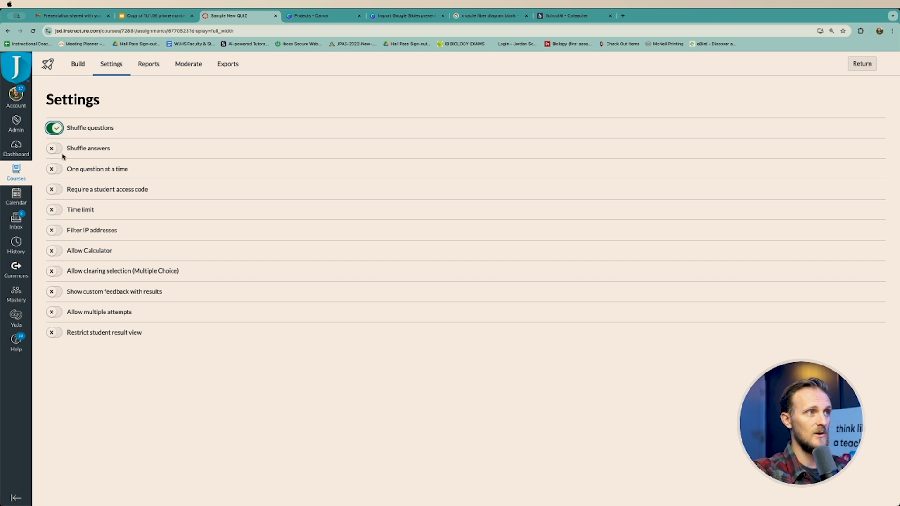
click(55, 149)
click(55, 169)
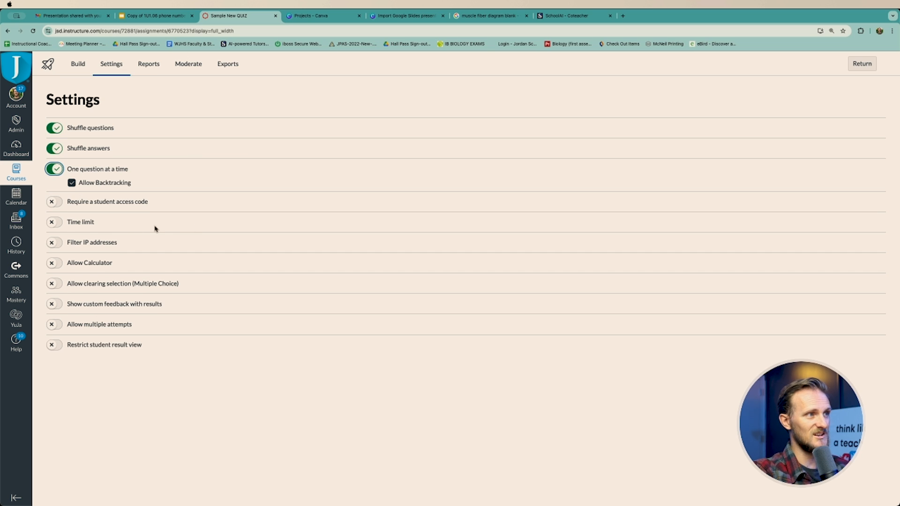
- Try the student access code, IP address filter and calculator options, switching each one back off
click(54, 202)
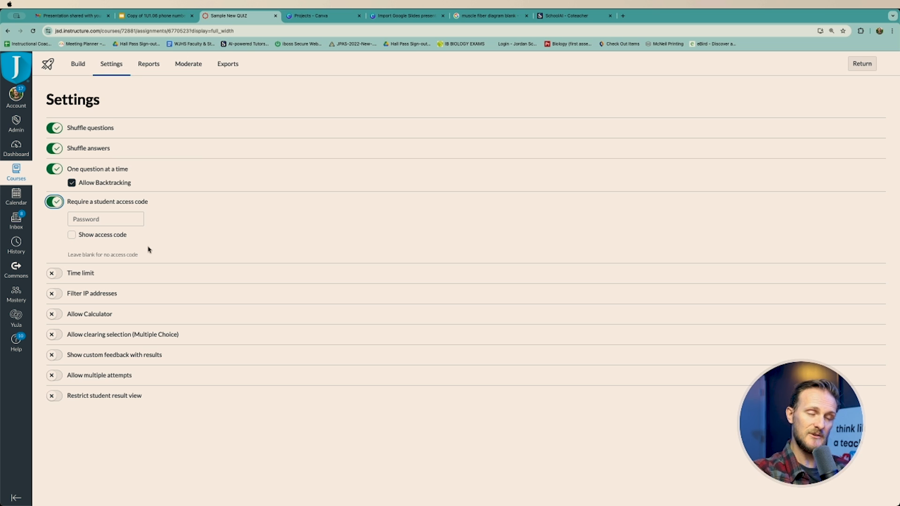
click(55, 202)
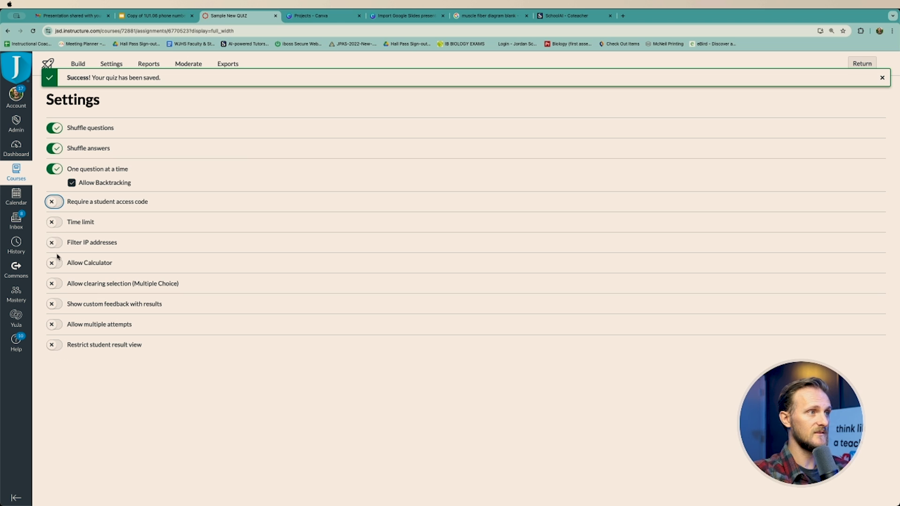
click(54, 243)
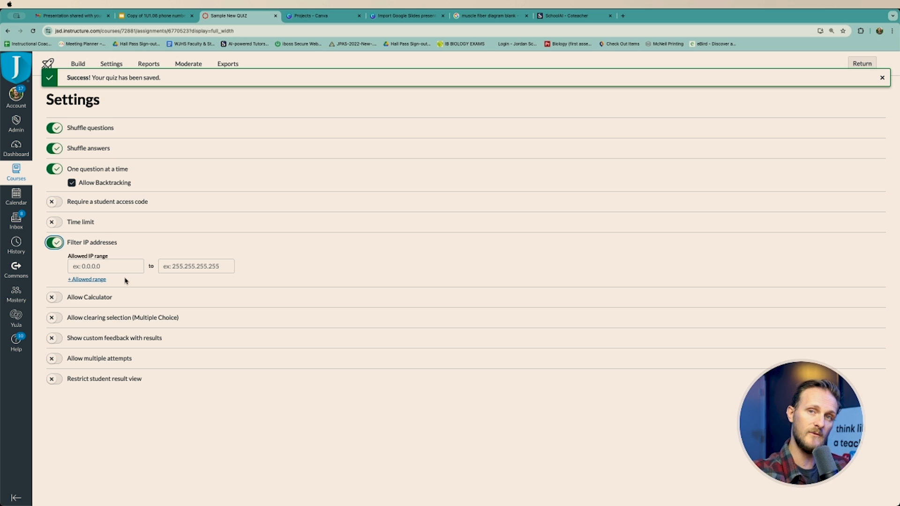
click(54, 298)
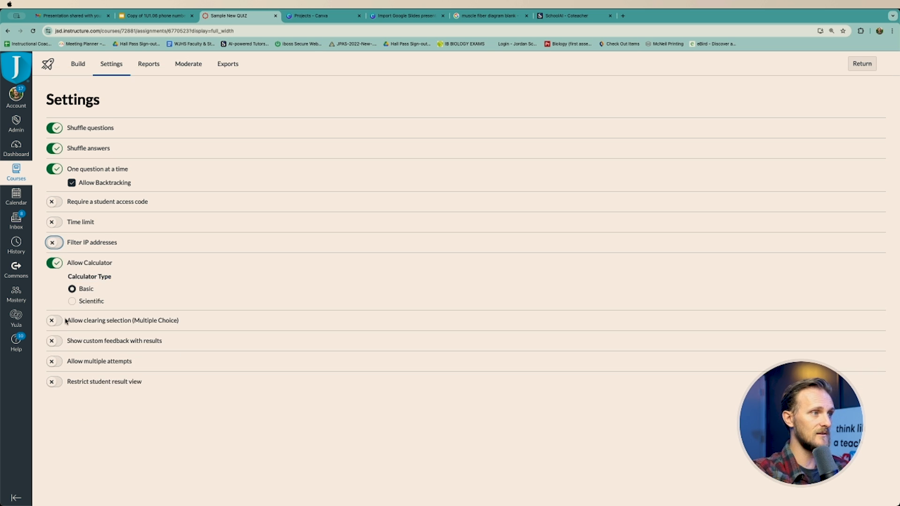
click(55, 263)
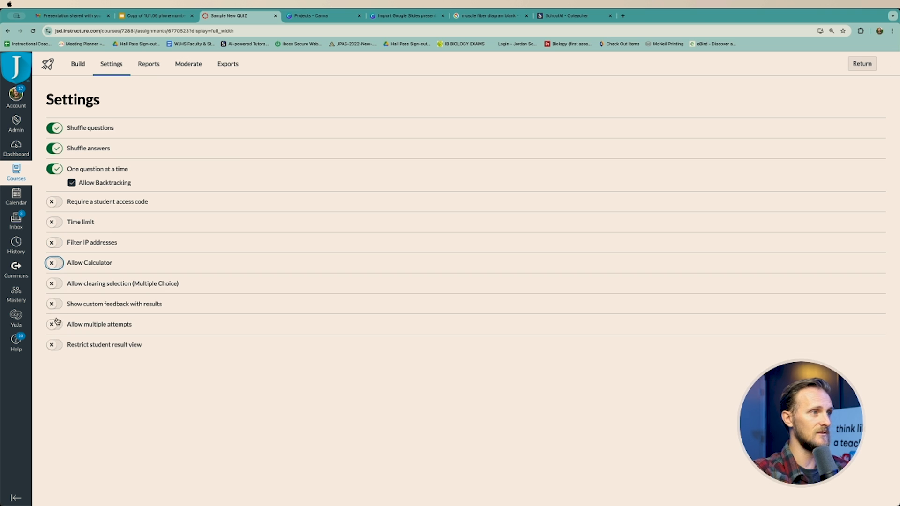
- Try the options for clearing multiple-choice selections and showing custom feedback with results, switching both back off
click(54, 284)
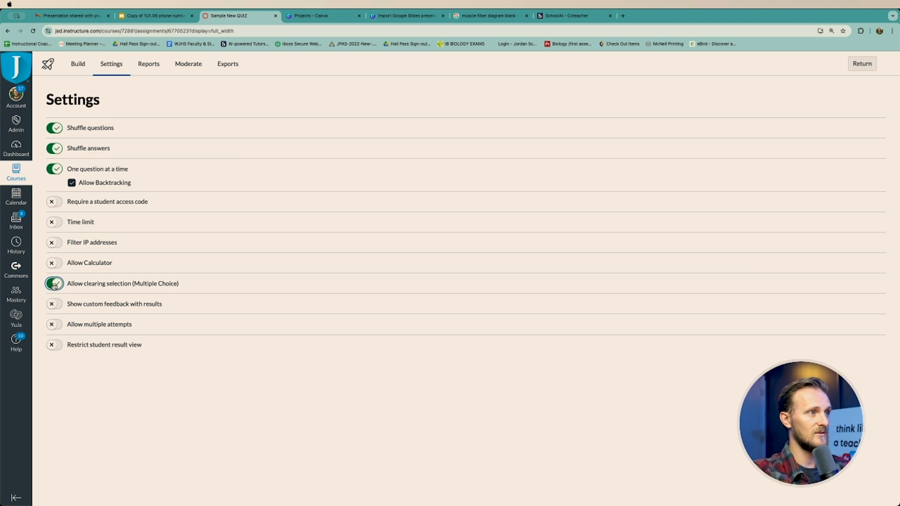
click(54, 285)
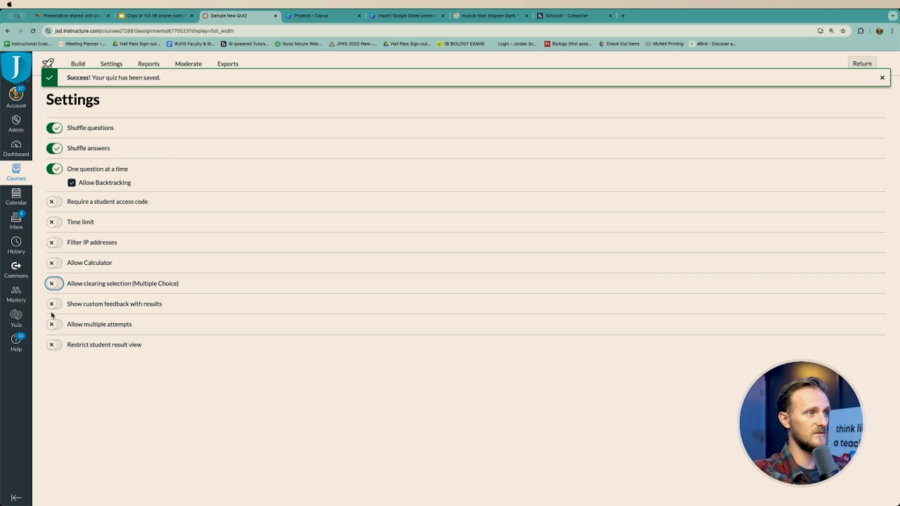
click(55, 306)
click(54, 305)
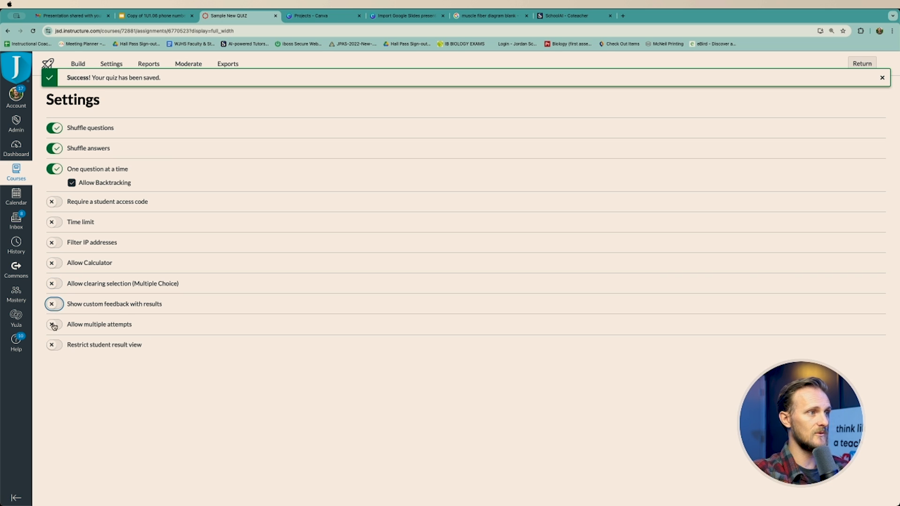
- Try allowing multiple attempts with allowed attempts set to Limited, checking the score-to-keep choices, and switch the option back off
click(54, 325)
click(126, 354)
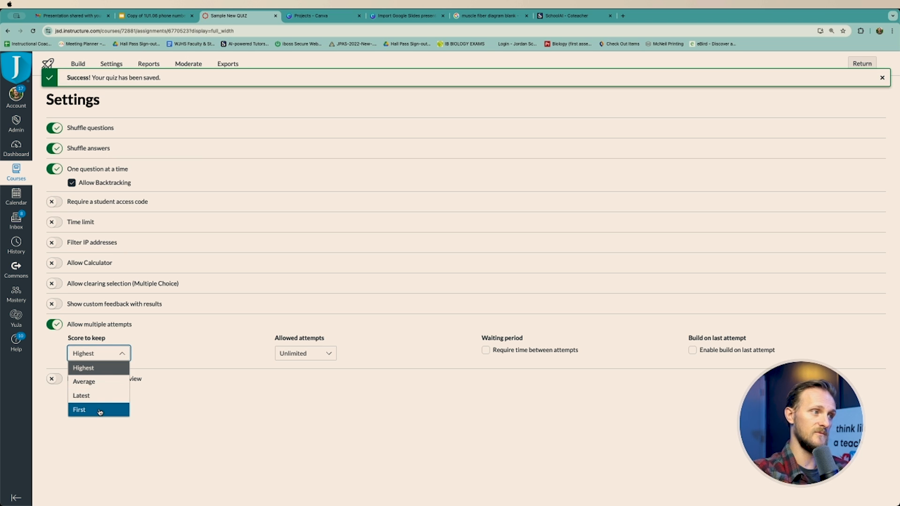
click(319, 356)
click(307, 382)
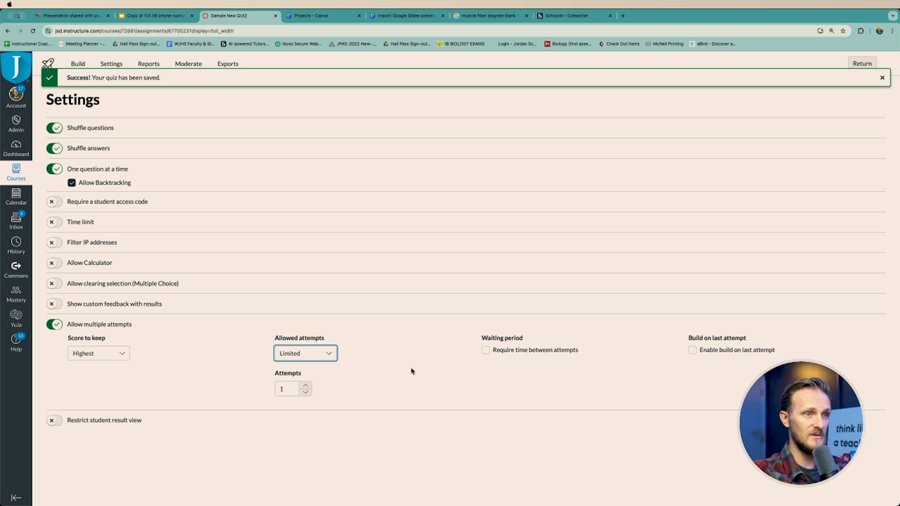
click(55, 324)
- Restrict the student result view to points awarded, points possible, items and questions, student response and correct/incorrect indication, and return to the quiz builder
click(57, 344)
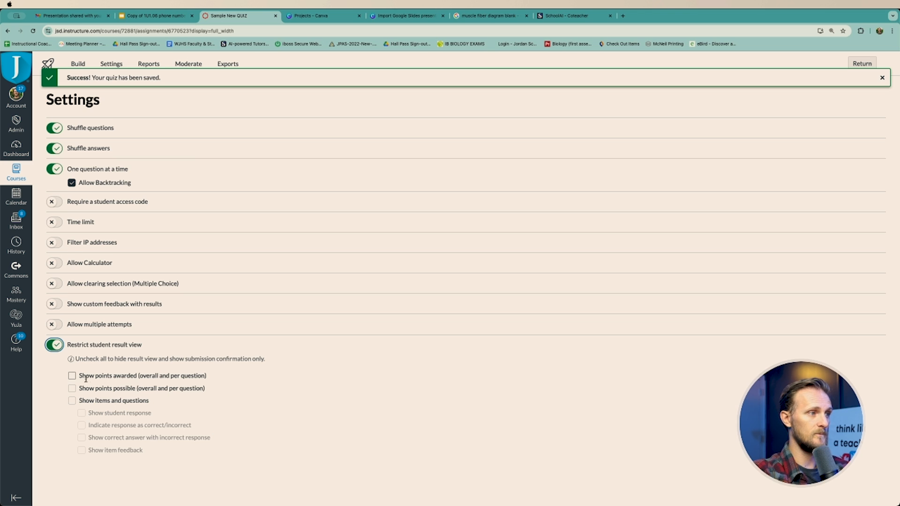
click(72, 376)
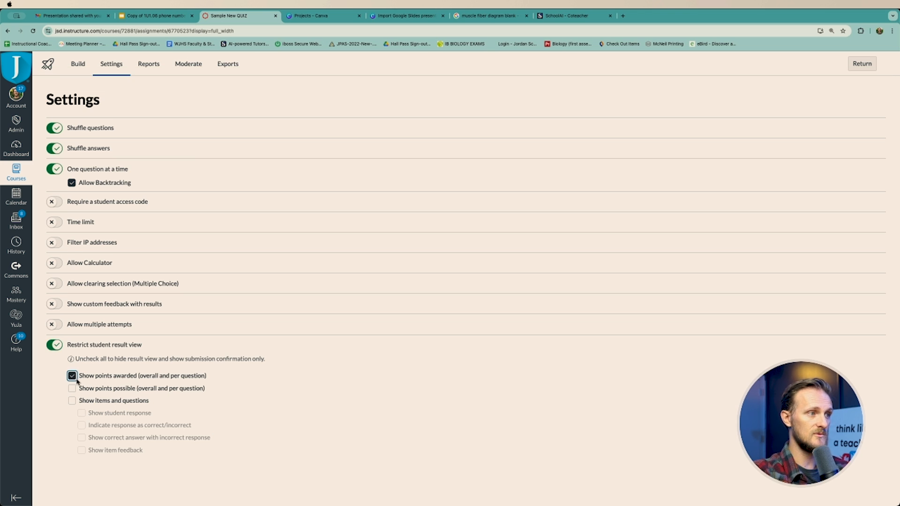
click(73, 389)
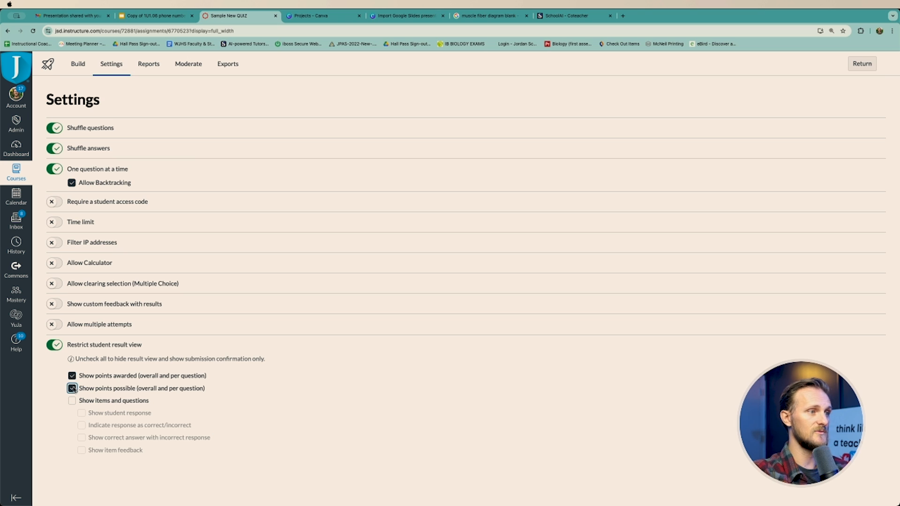
click(72, 401)
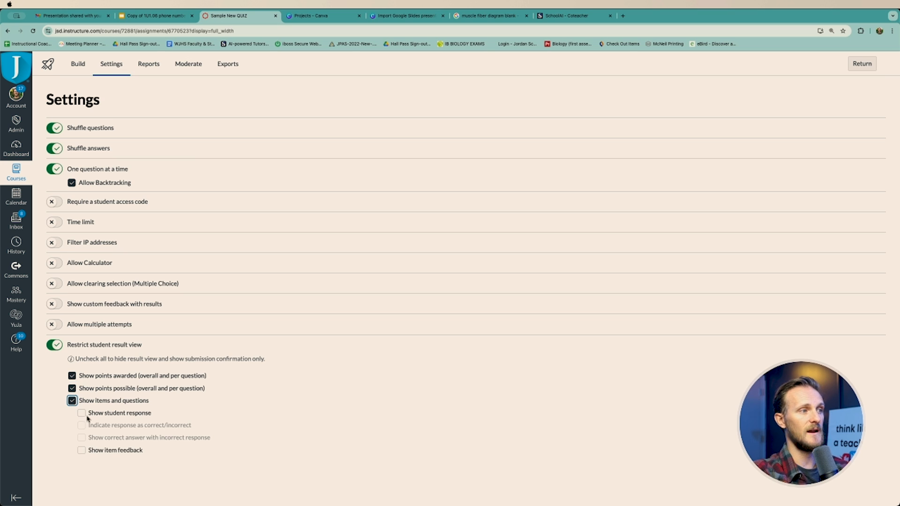
click(82, 413)
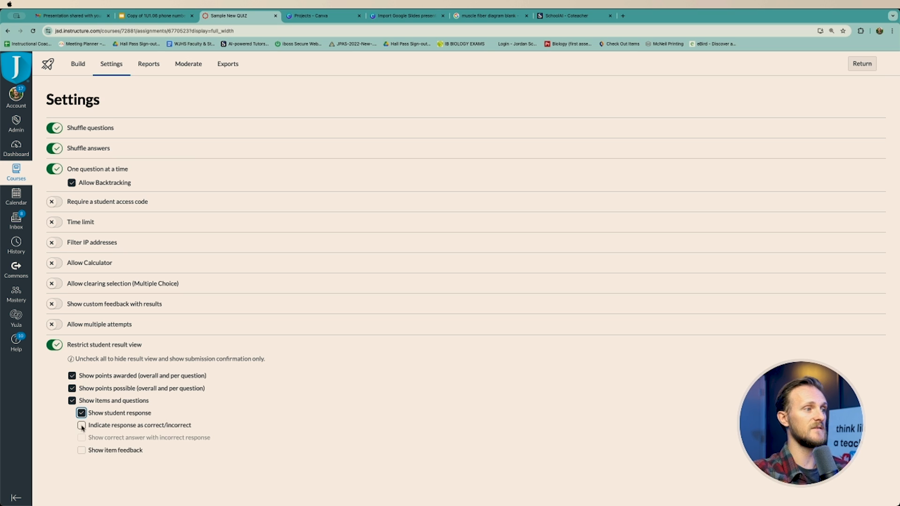
click(81, 425)
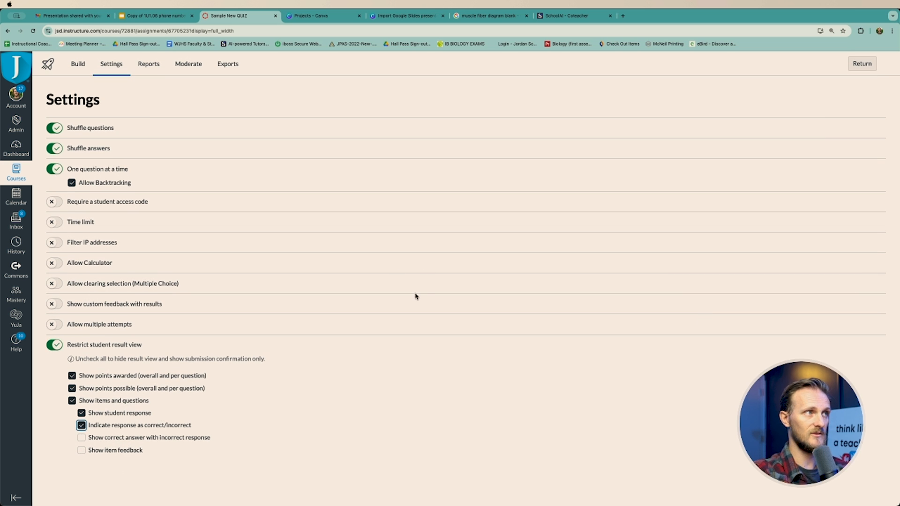
click(77, 63)
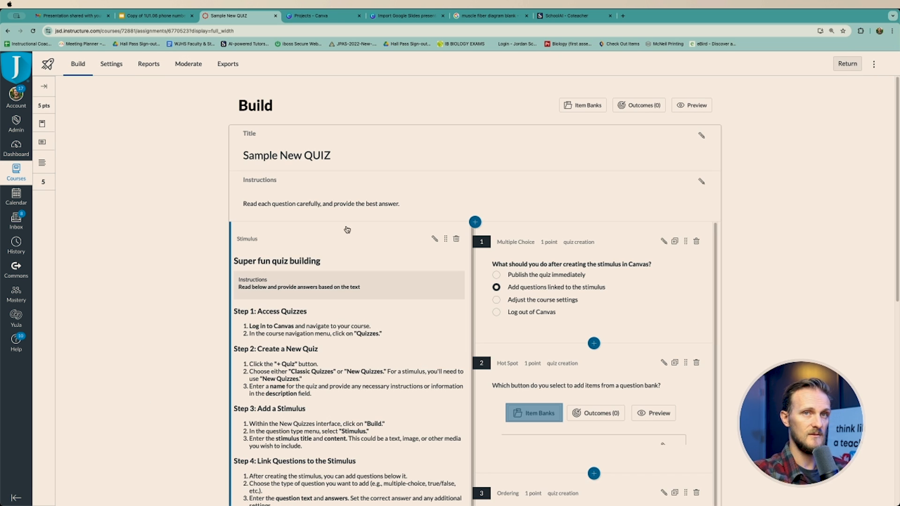